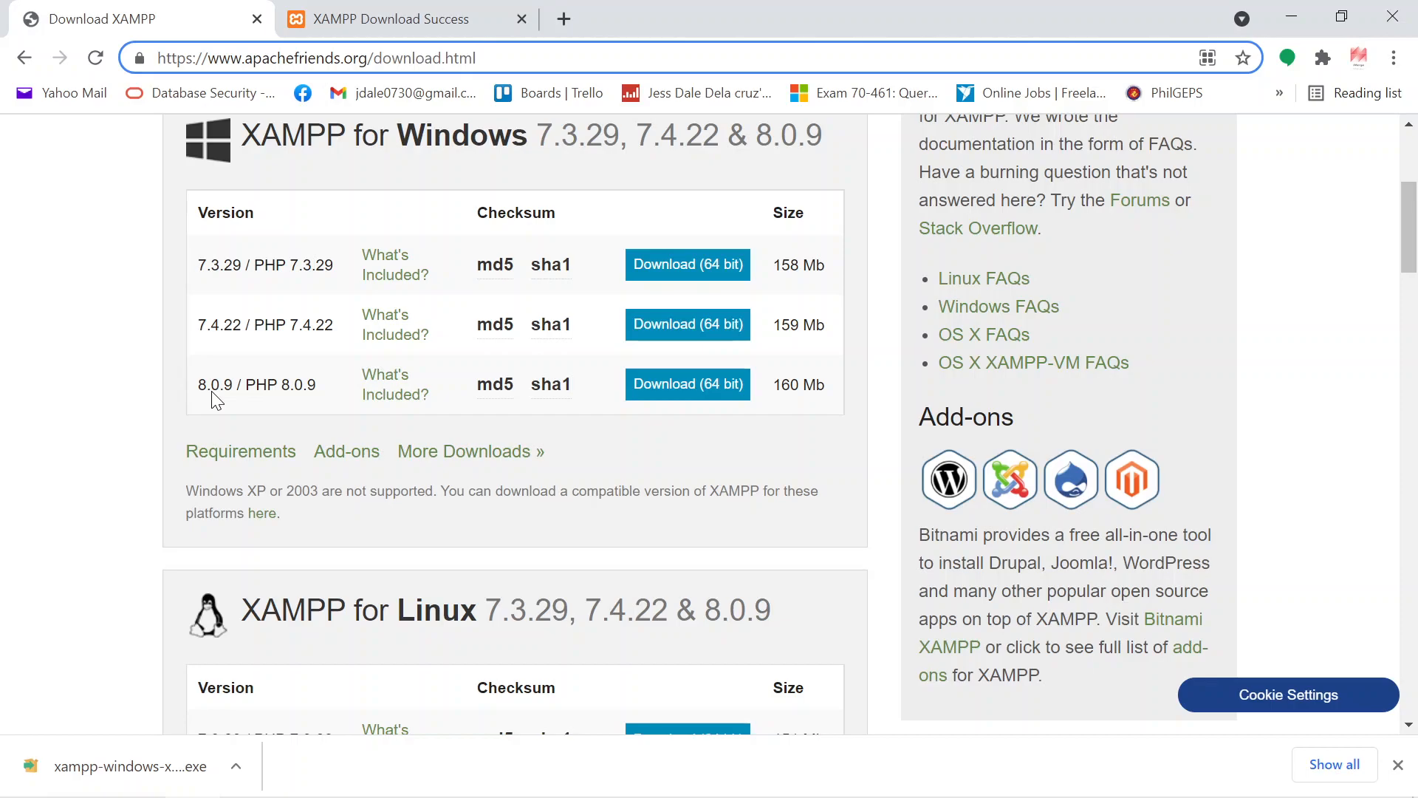
Step: Review the XAMPP download options listed for Windows, Linux and OS X
scroll(215, 401, down, 6)
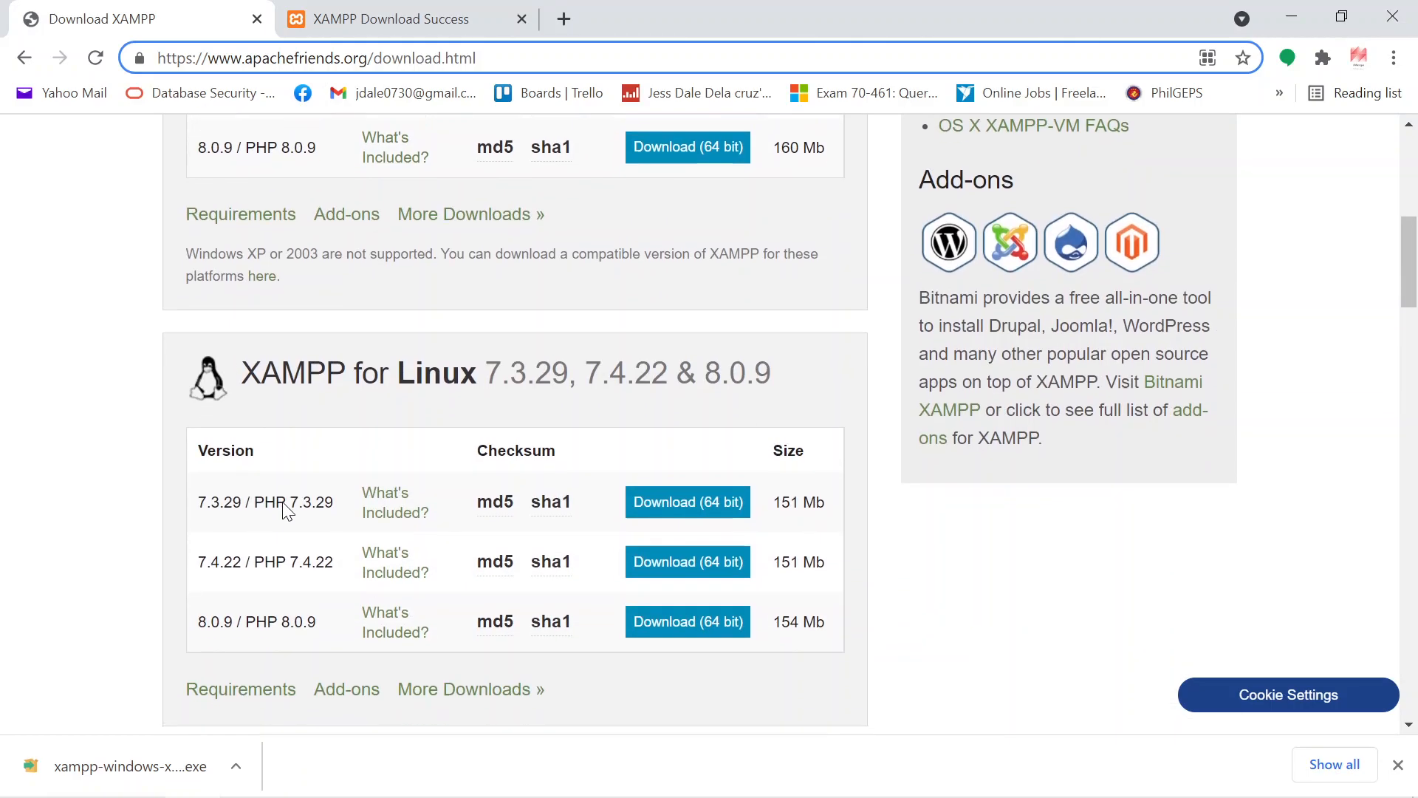
scroll(383, 489, down, 1)
scroll(503, 544, down, 5)
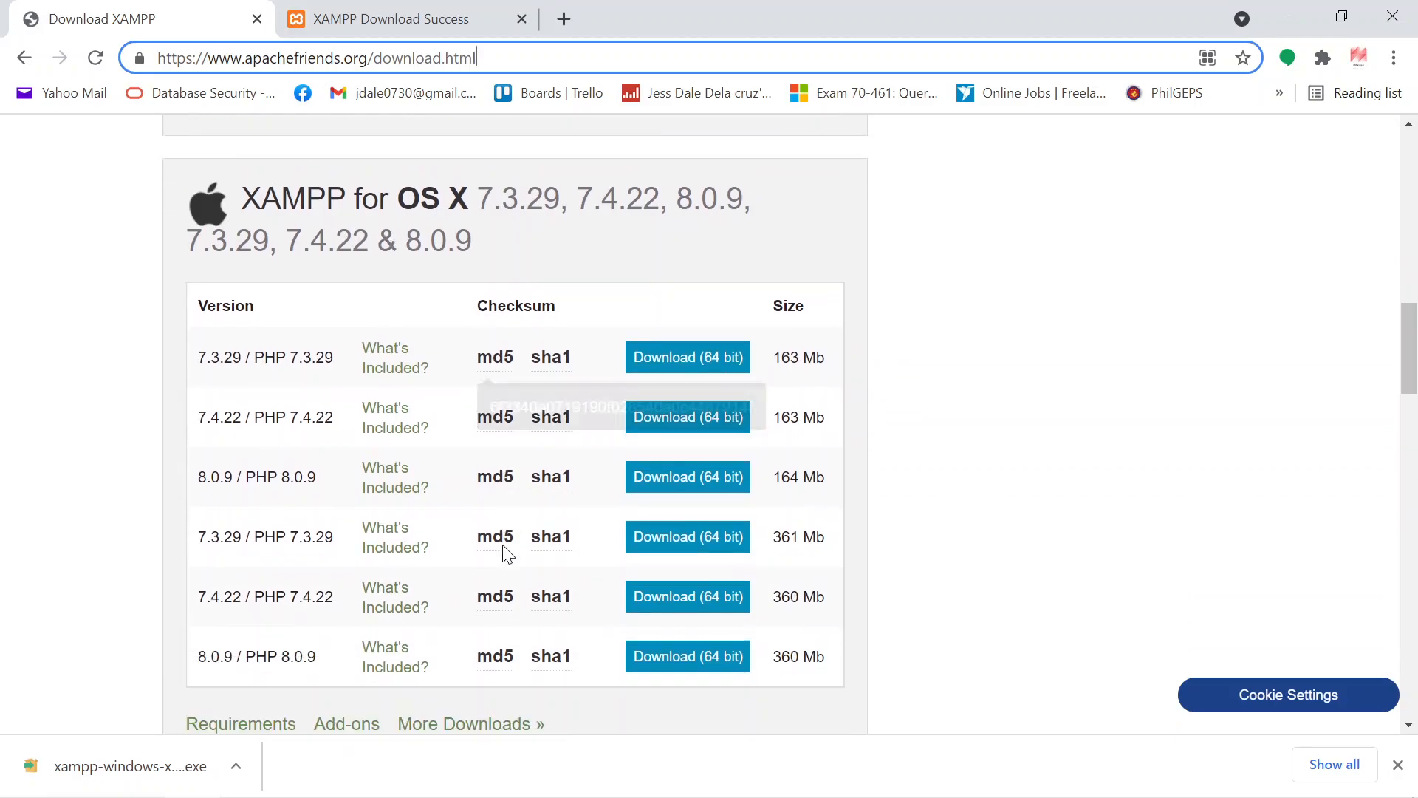
scroll(502, 543, up, 5)
scroll(507, 554, up, 10)
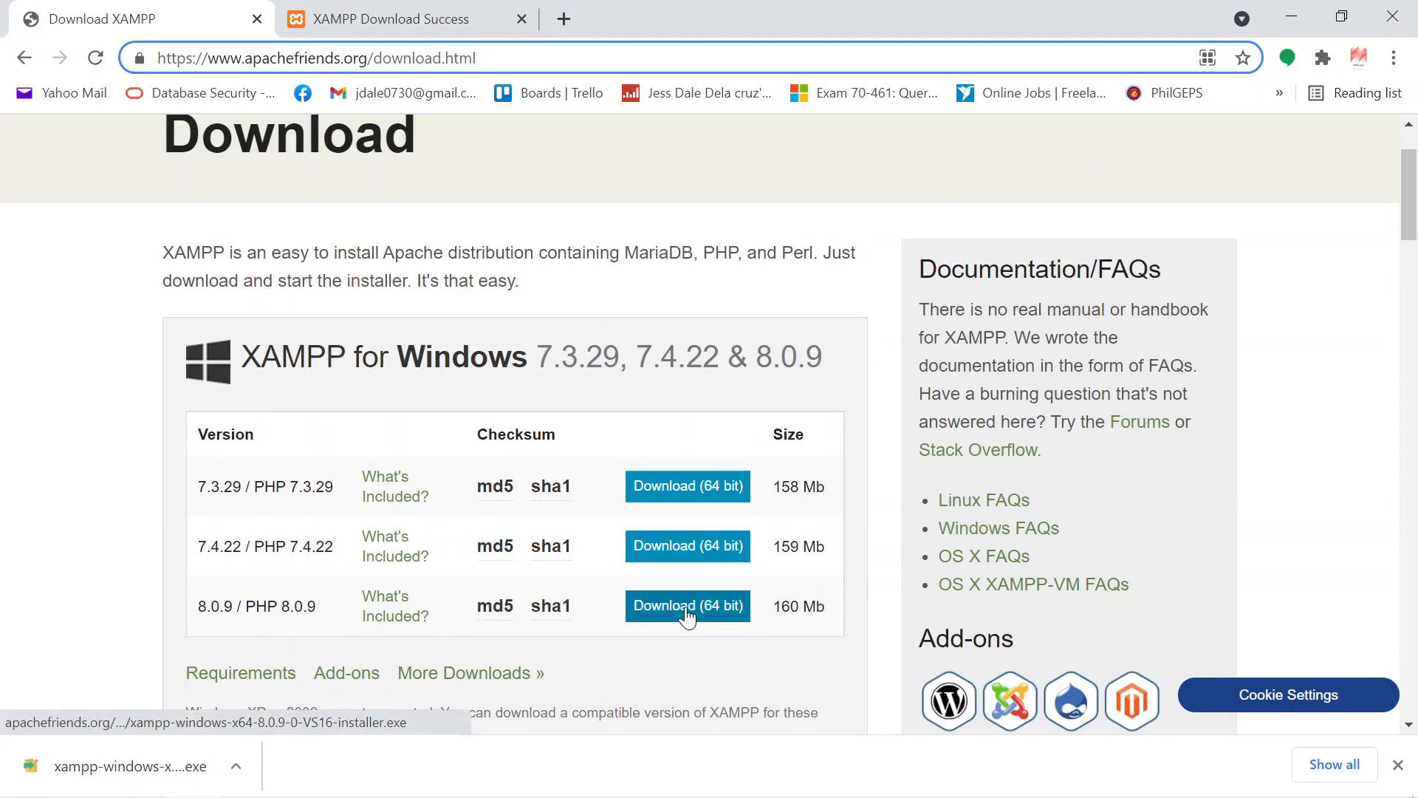
Step: Launch the downloaded XAMPP Windows installer and minimize the browser
click(183, 774)
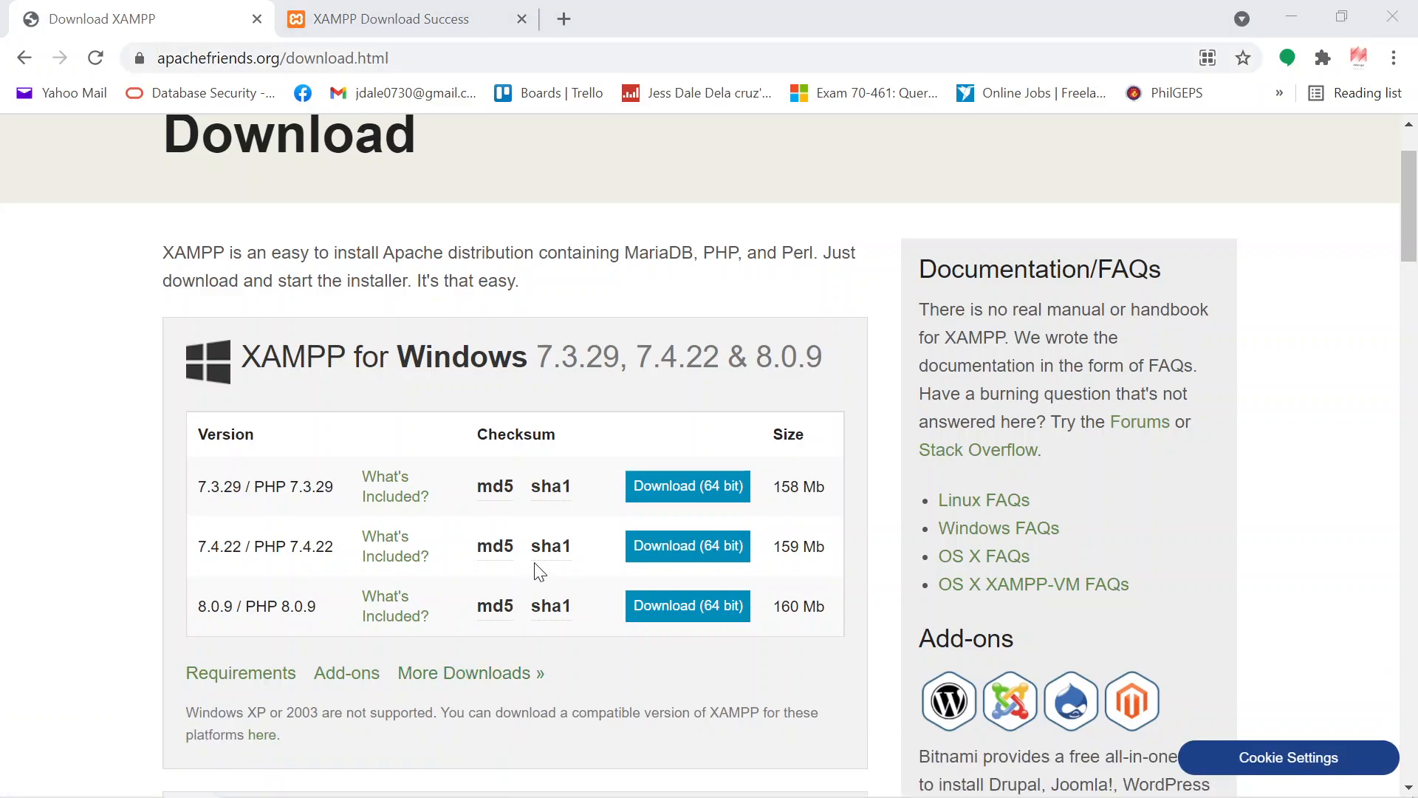
mouse_move(559, 553)
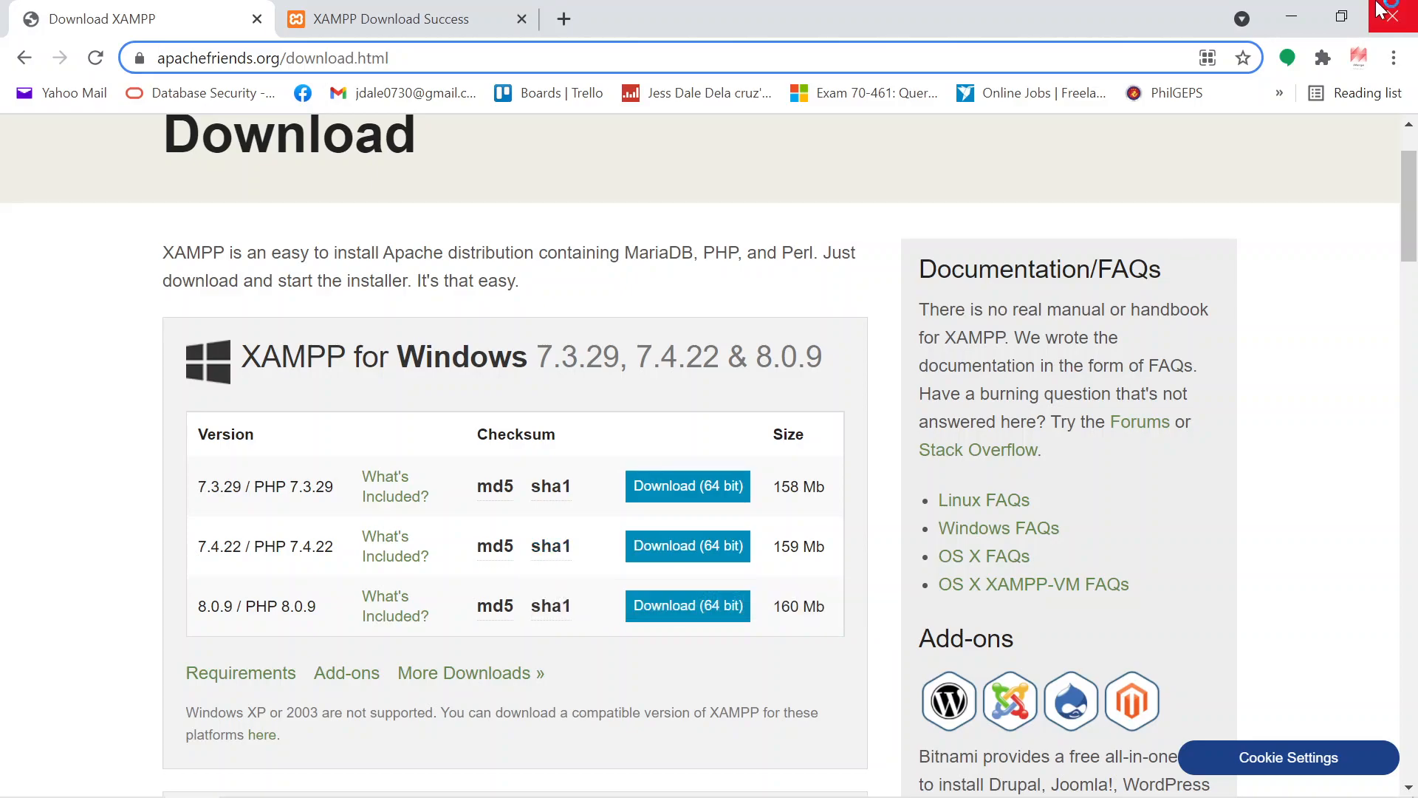
click(1300, 20)
click(1297, 22)
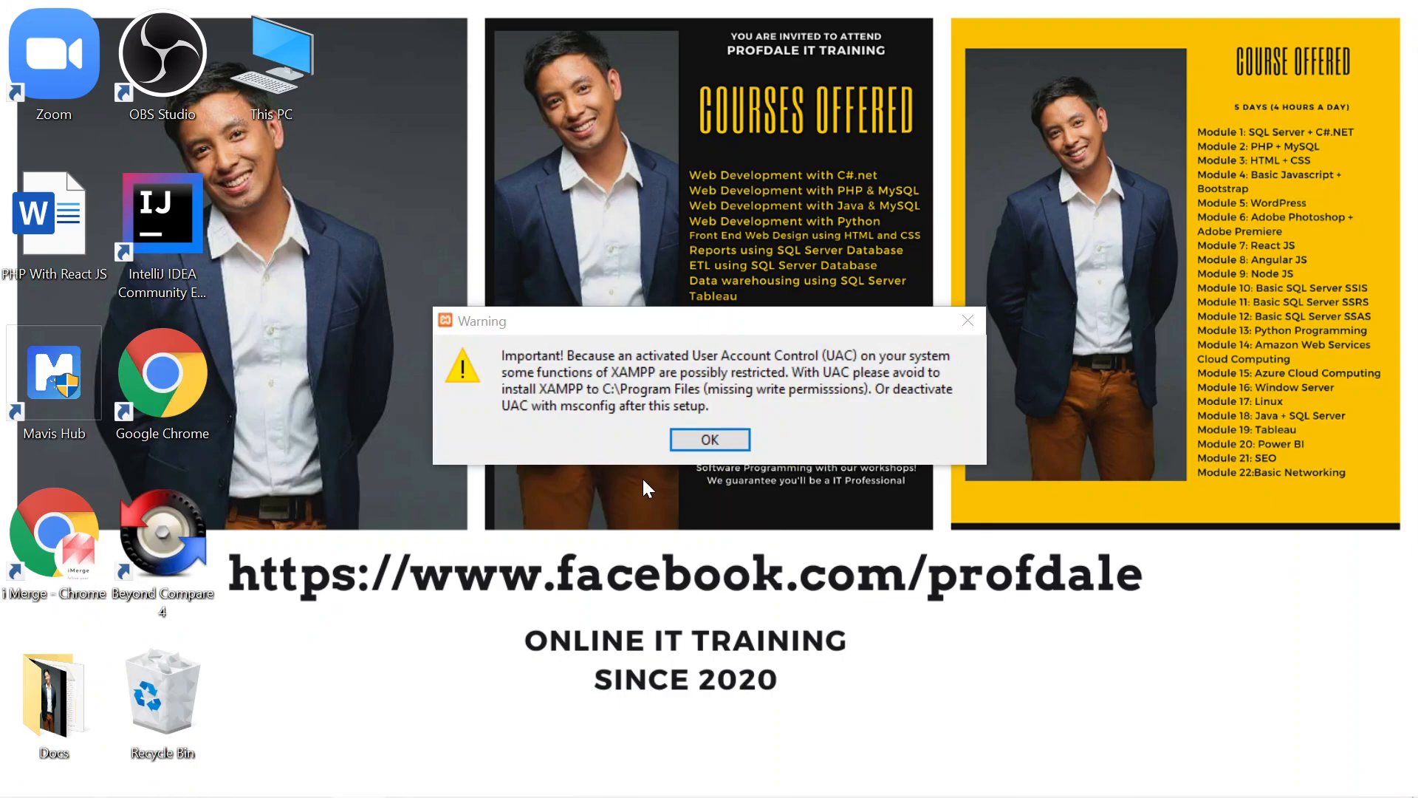
Step: Acknowledge the UAC warning and step through the wizard keeping all components, folder C:\xampp and English language
click(724, 438)
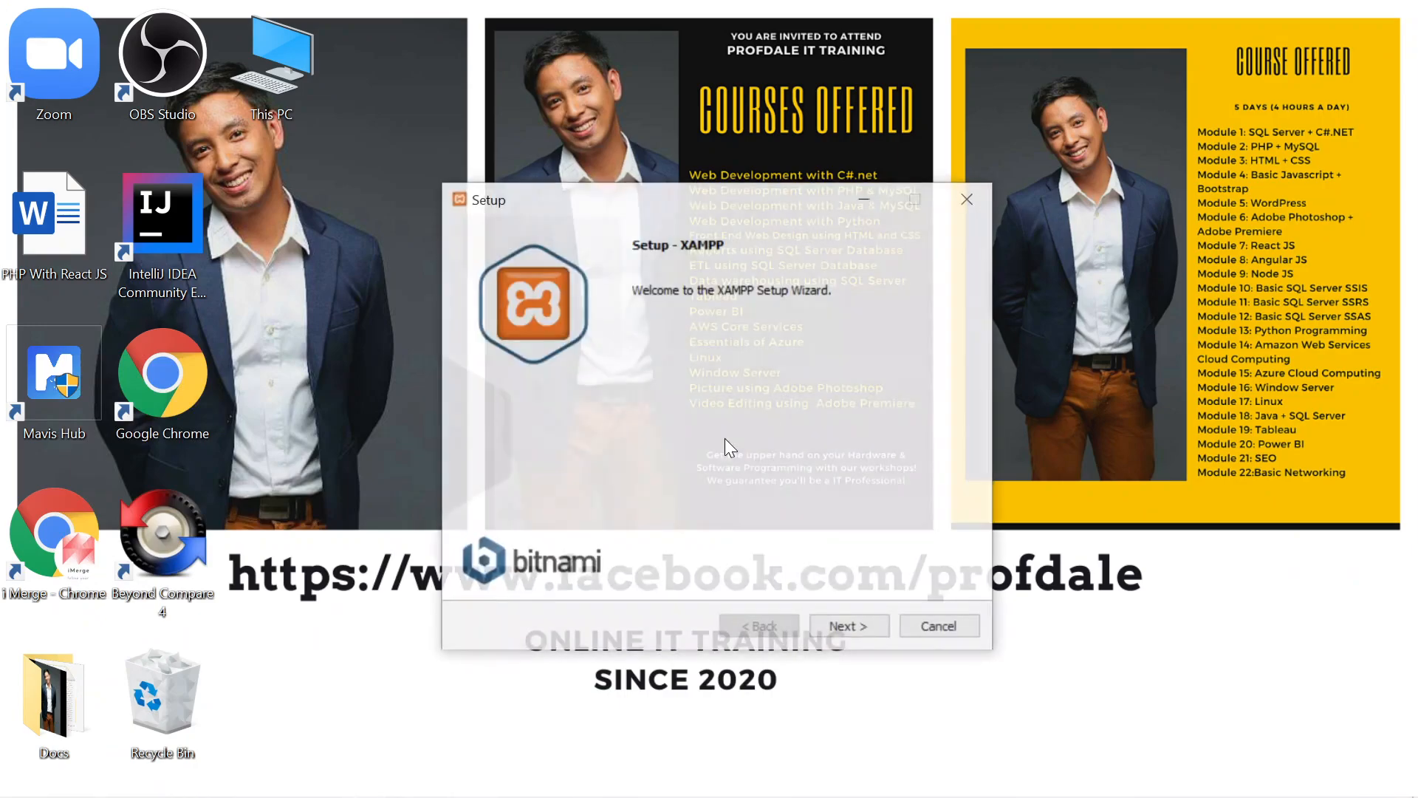
click(845, 625)
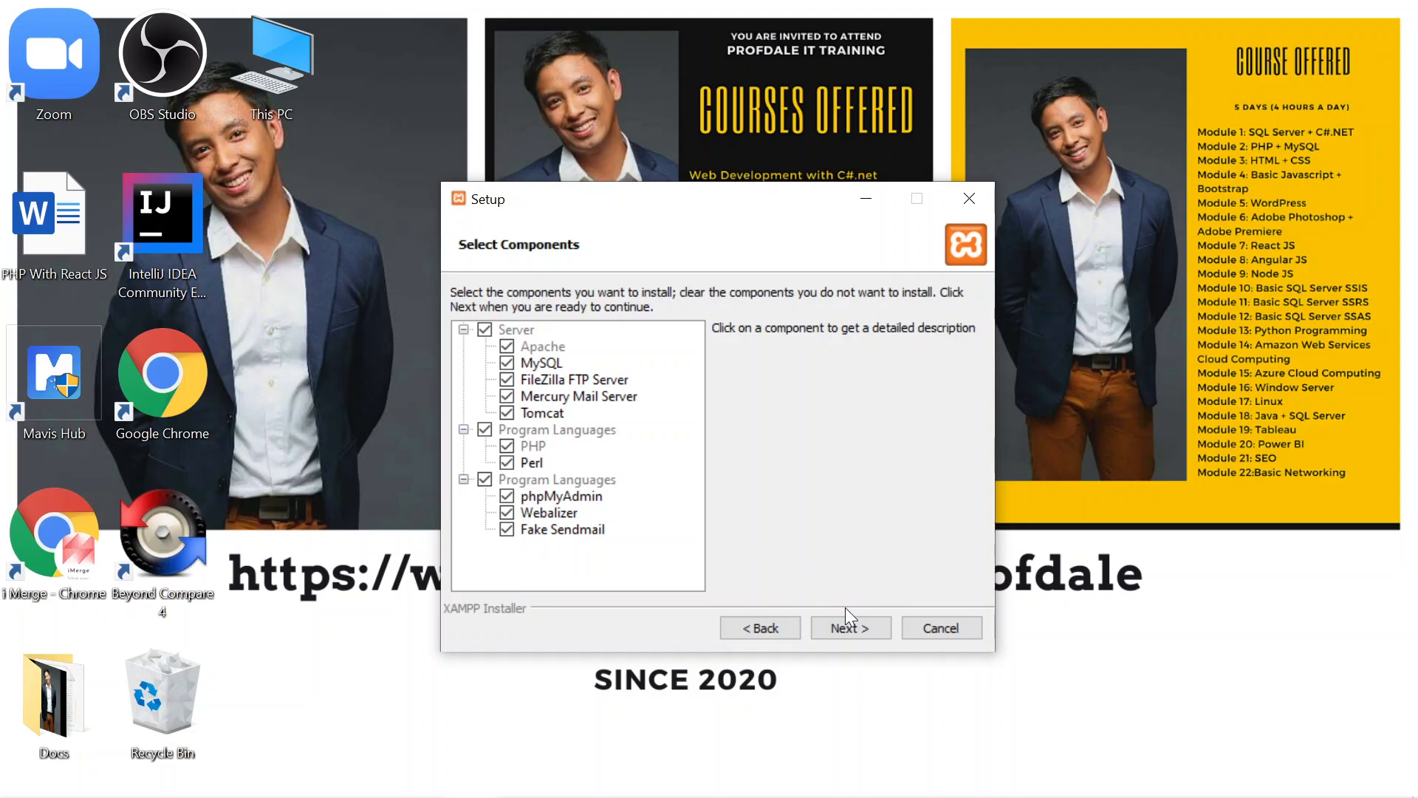
click(842, 628)
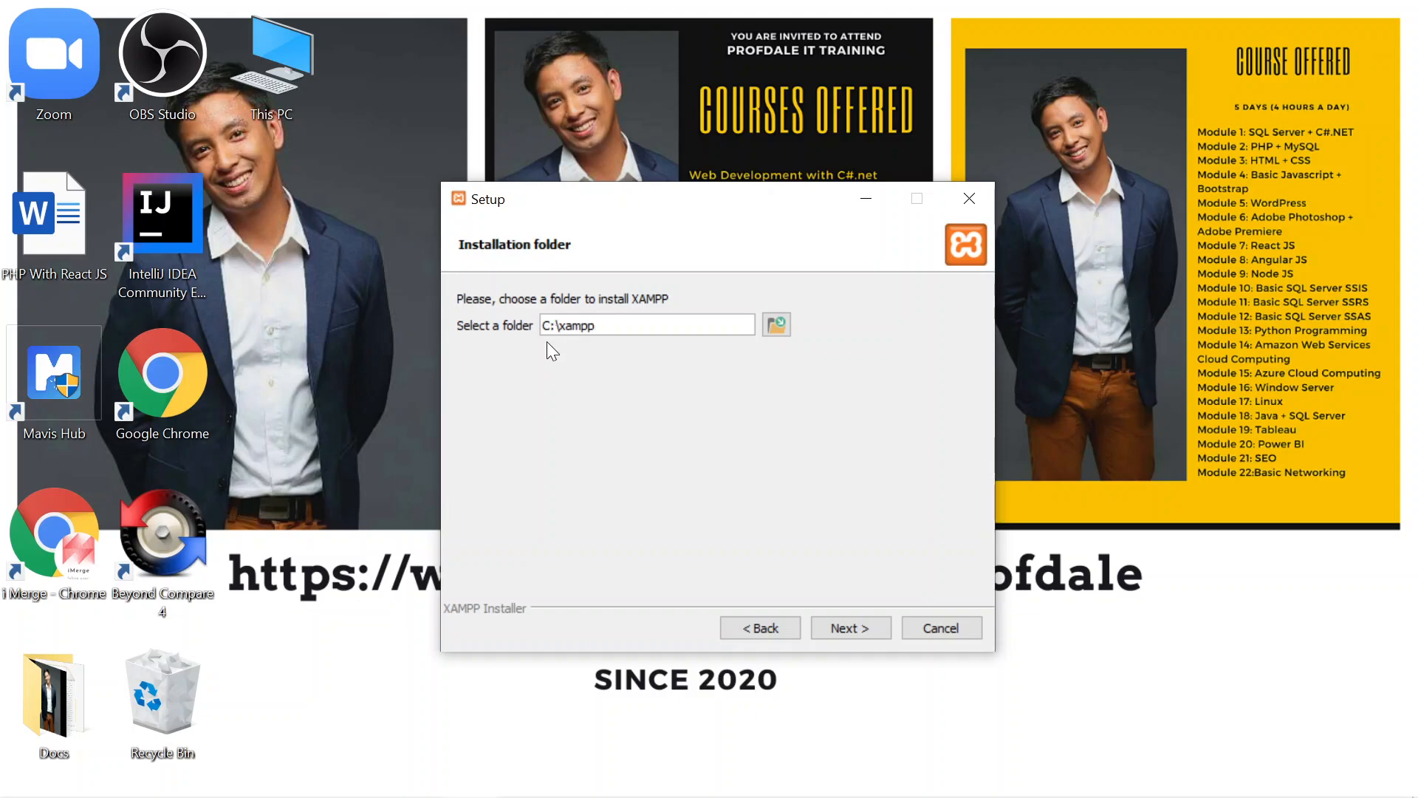
click(829, 628)
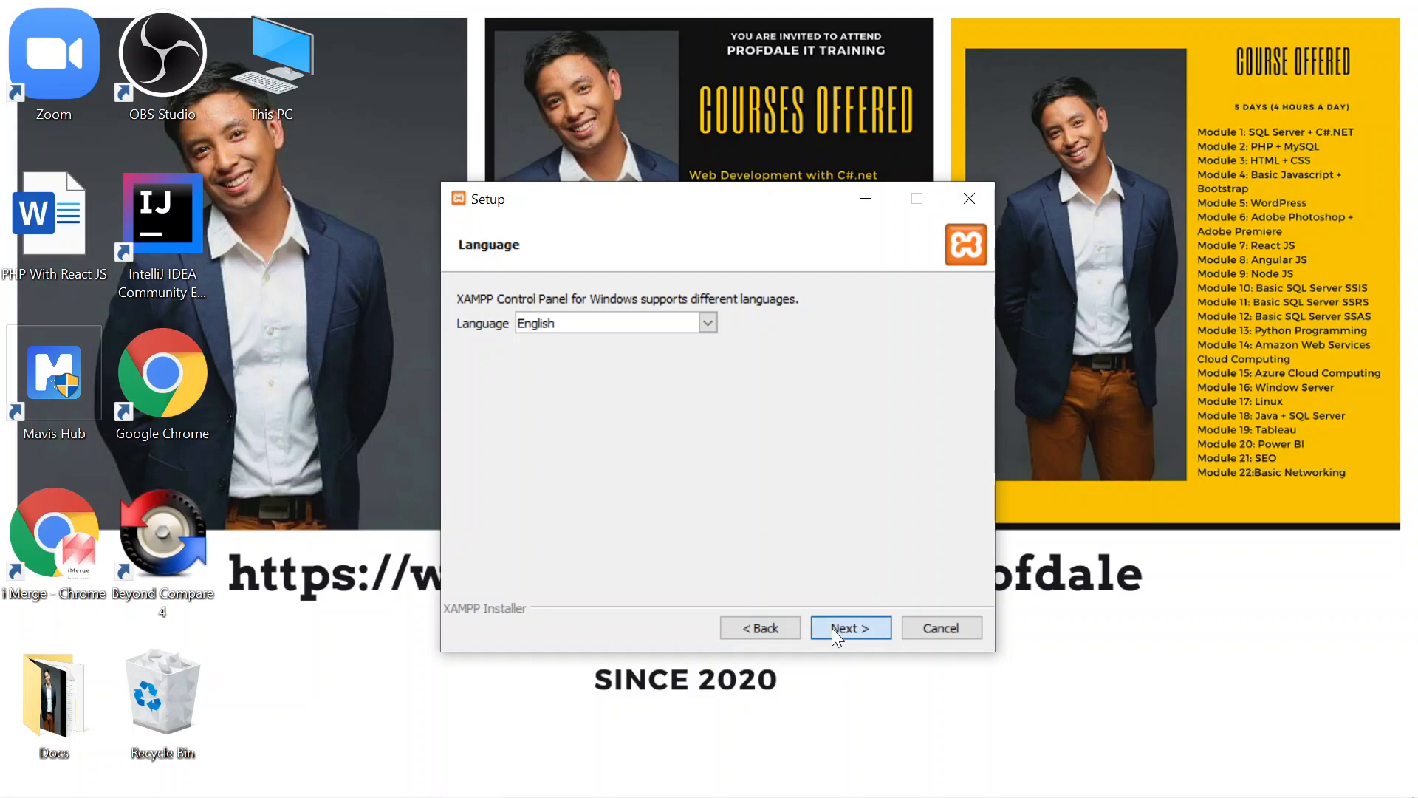
click(831, 628)
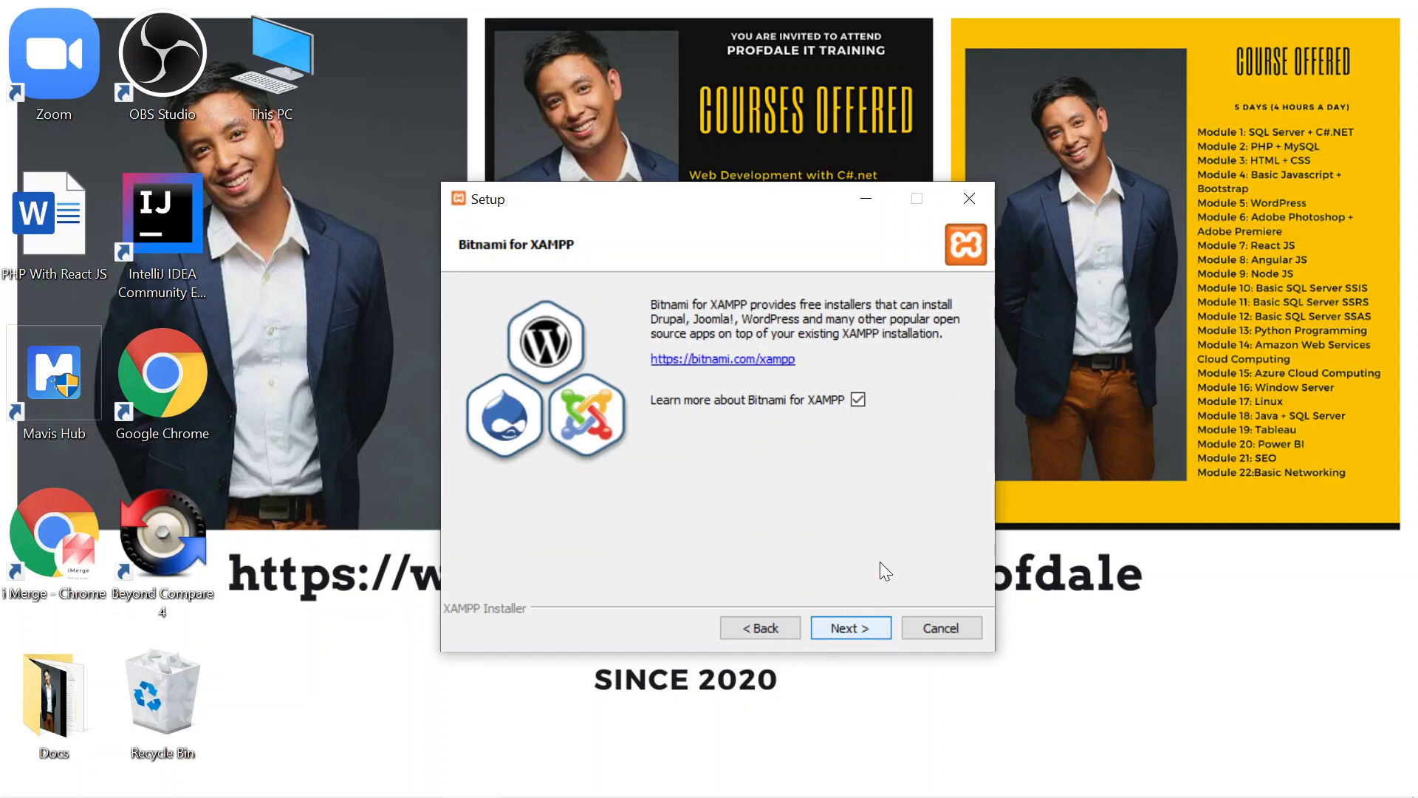
Step: Continue past the Bitnami page, close the Bitnami tab it opens in the browser, and minimize the browser
key(Return)
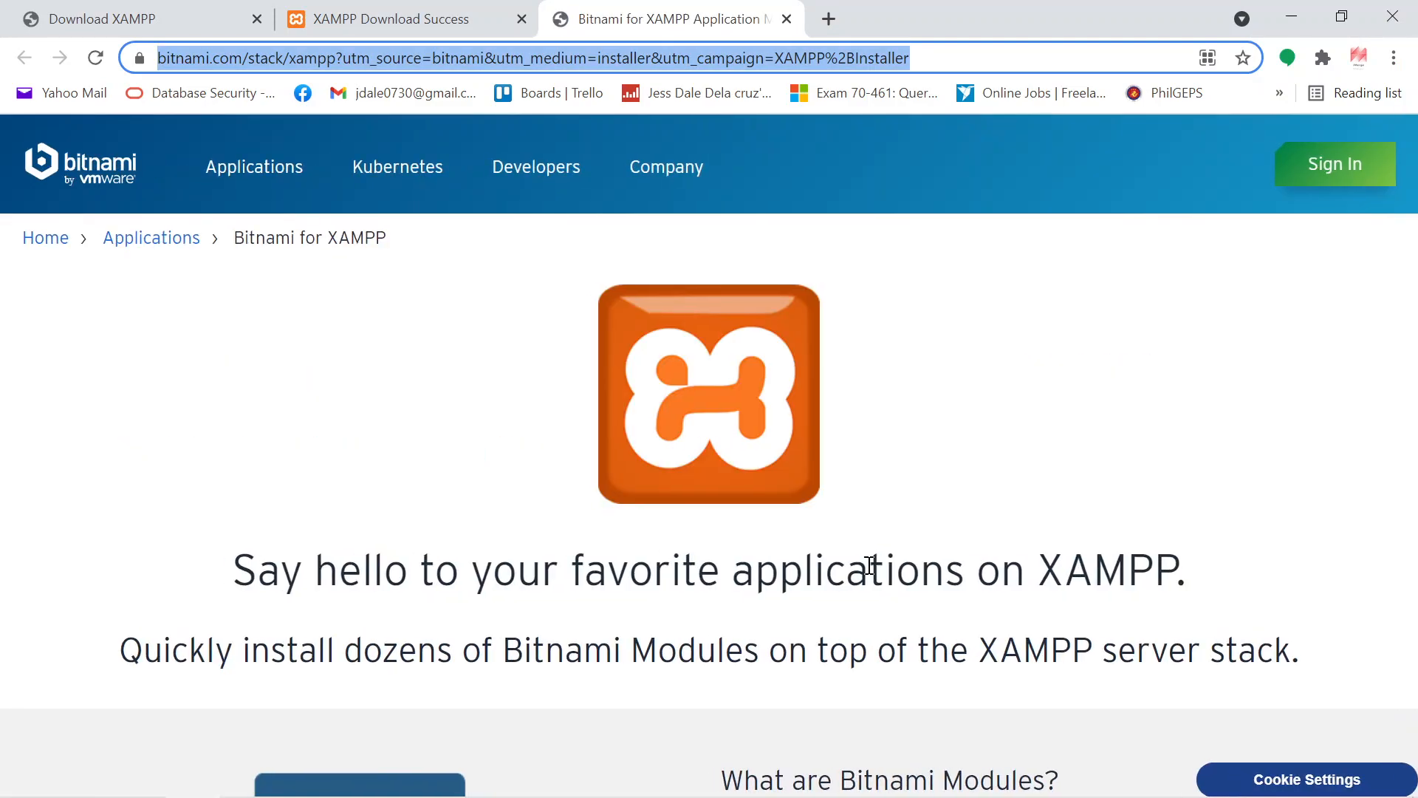
scroll(868, 565, down, 2)
scroll(868, 565, up, 2)
click(788, 19)
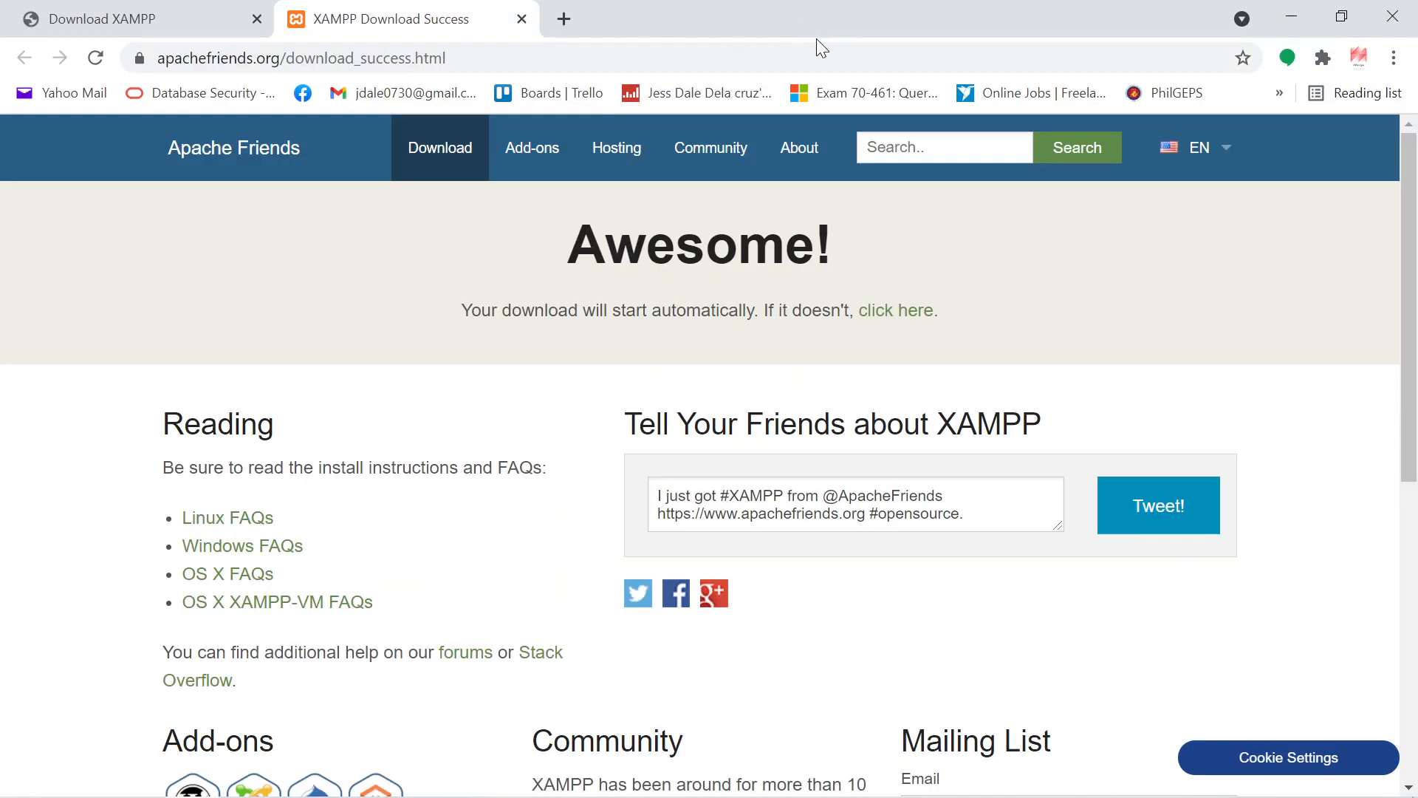
click(1294, 18)
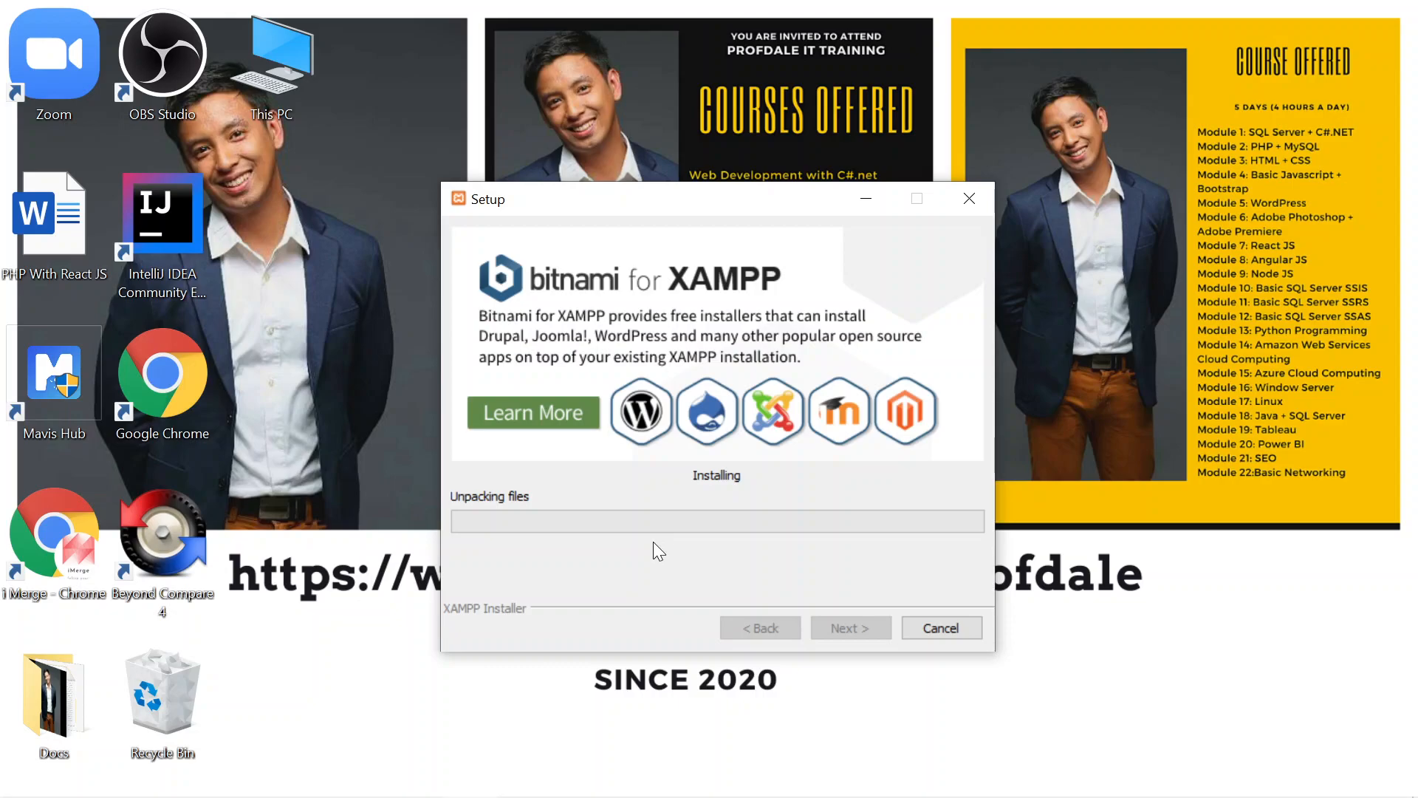
Step: Consult the PHP With React JS notes document, then finish the setup wizard with the Control Panel start option checked
double_click(29, 263)
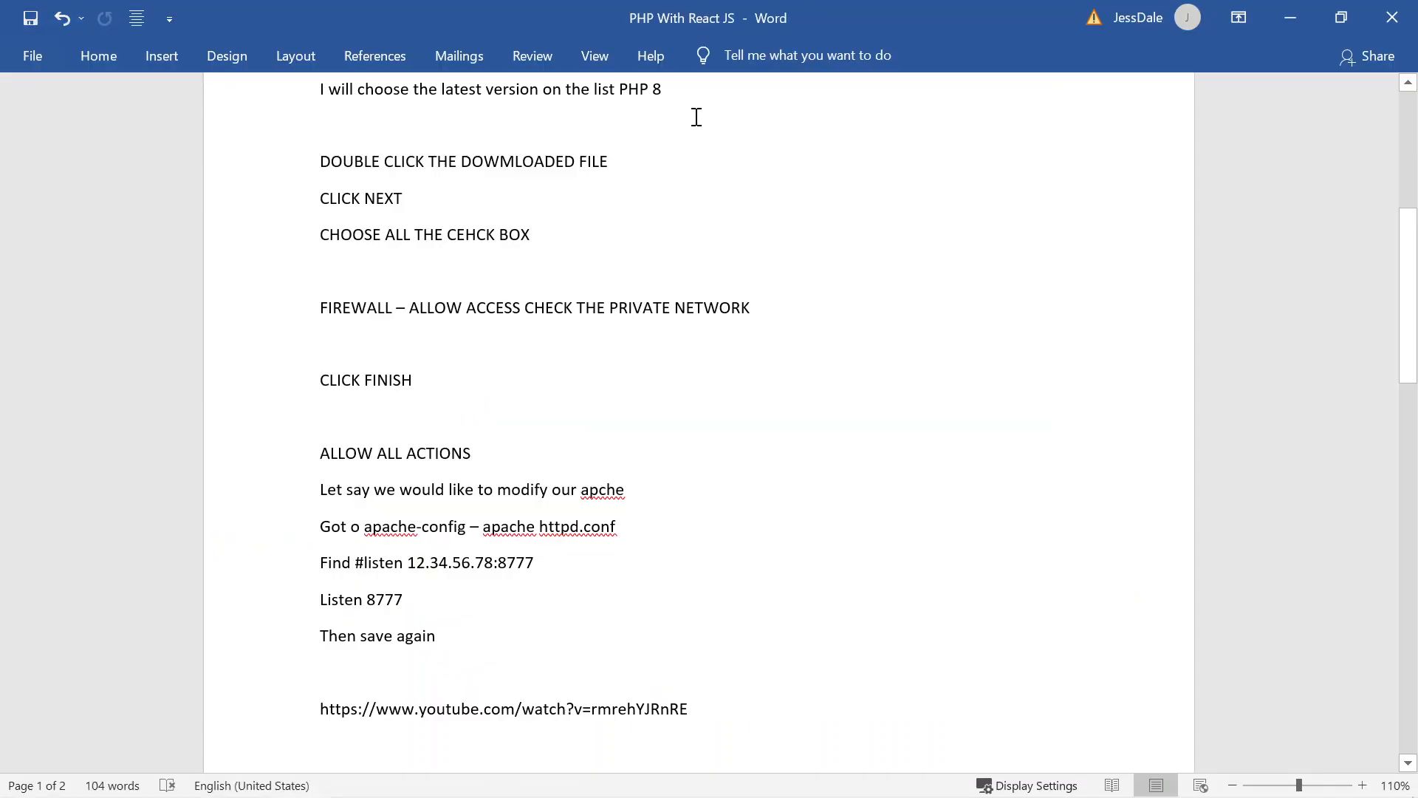
drag(803, 8, 1417, 271)
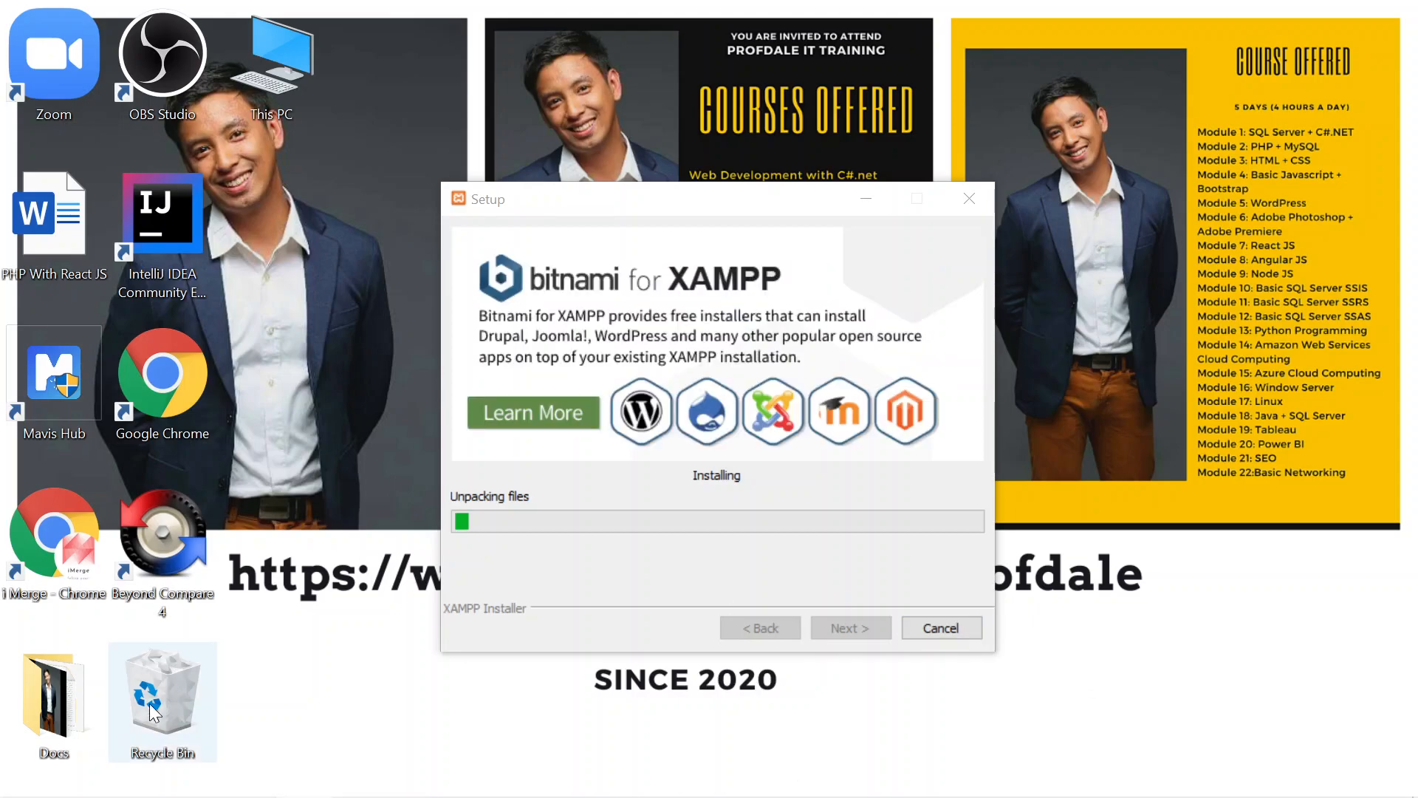
mouse_move(363, 787)
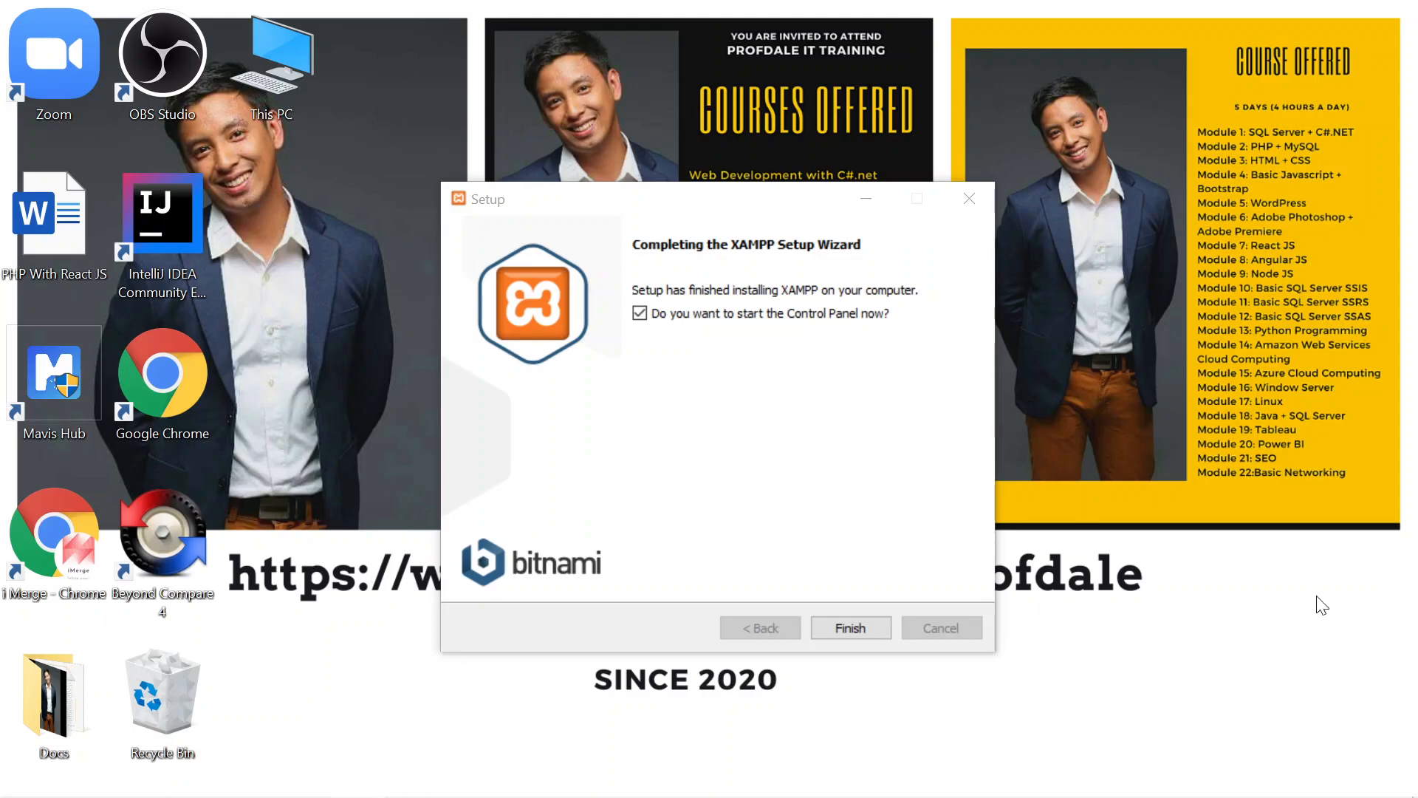
click(857, 630)
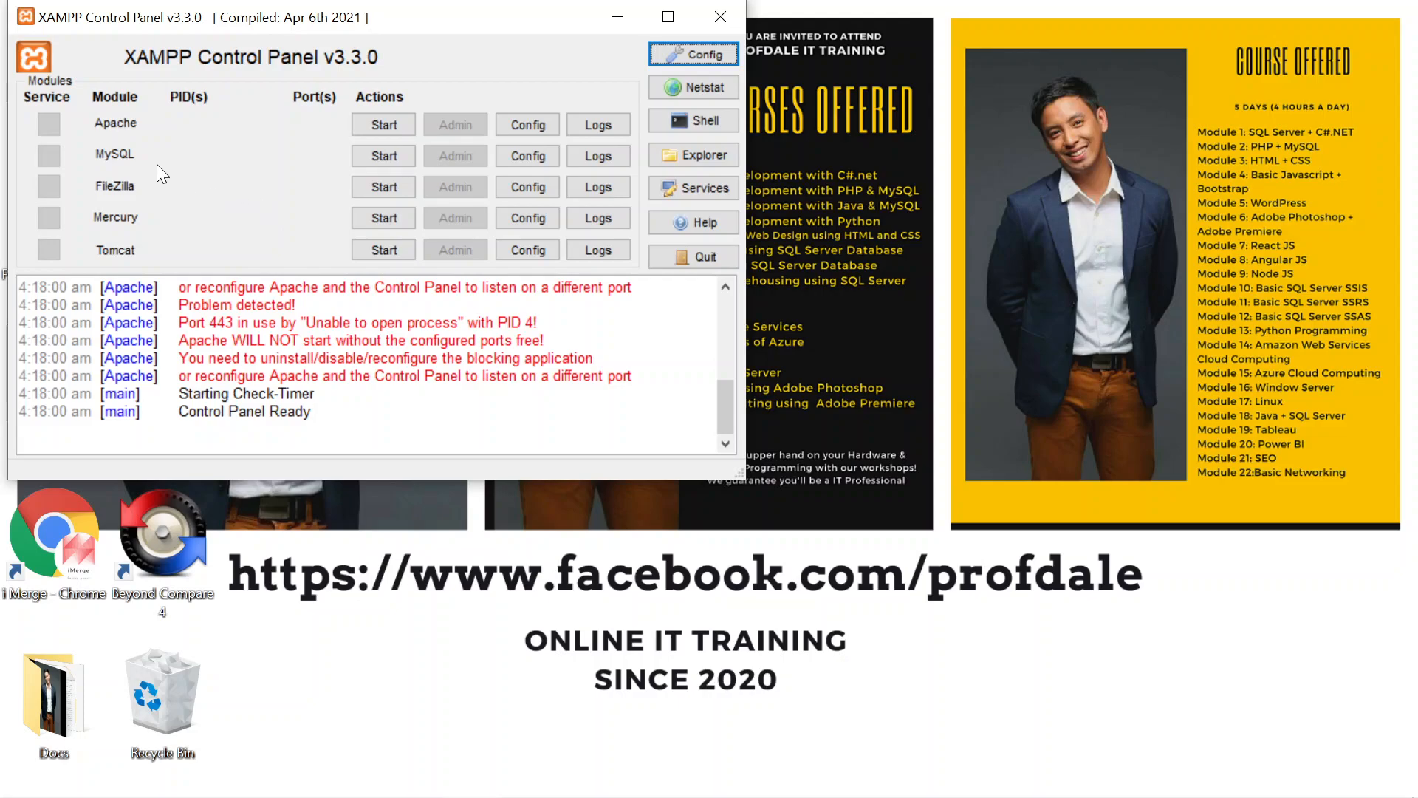
Step: Start Apache and MySQL, allowing mysqld through the firewall on both private and public networks
click(385, 123)
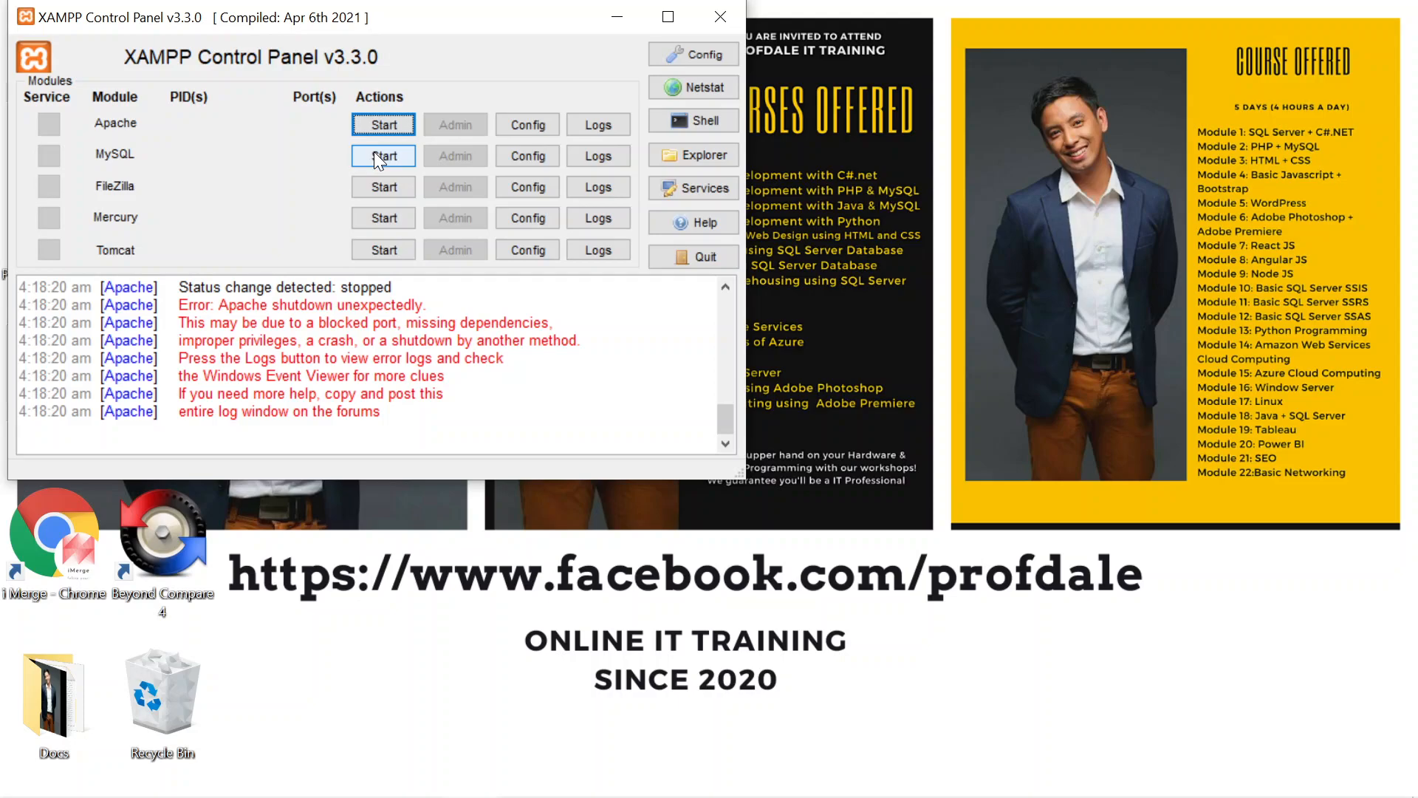
click(374, 152)
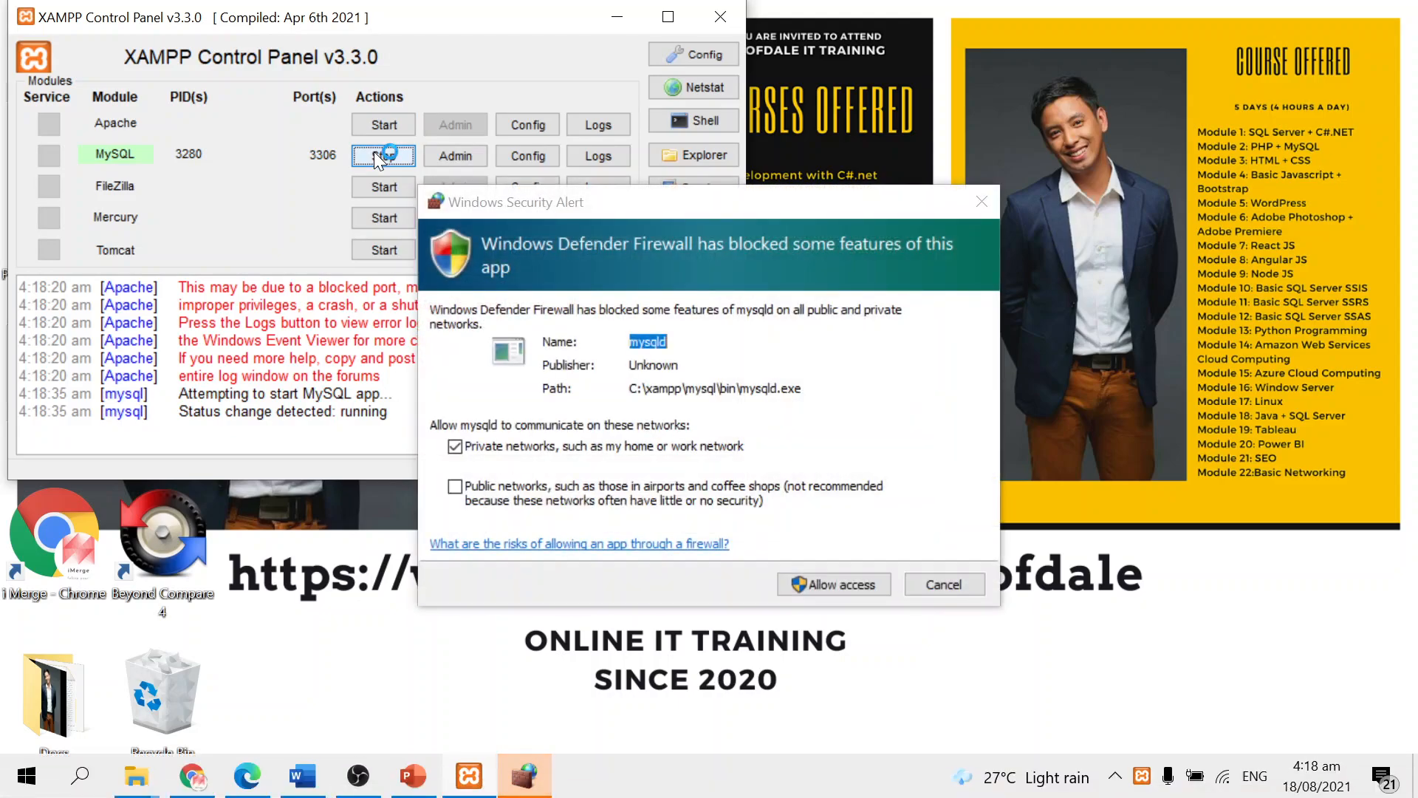
click(456, 486)
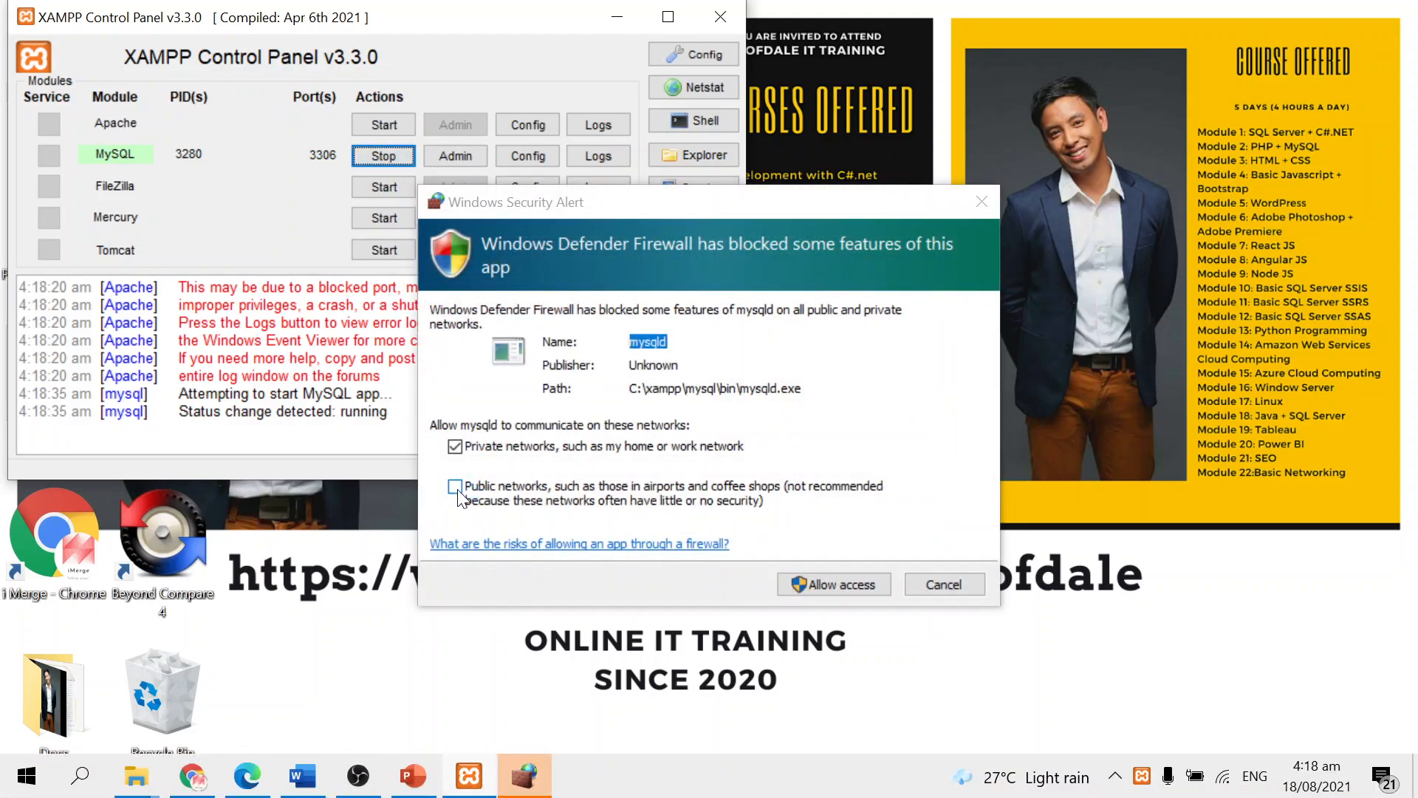
click(869, 588)
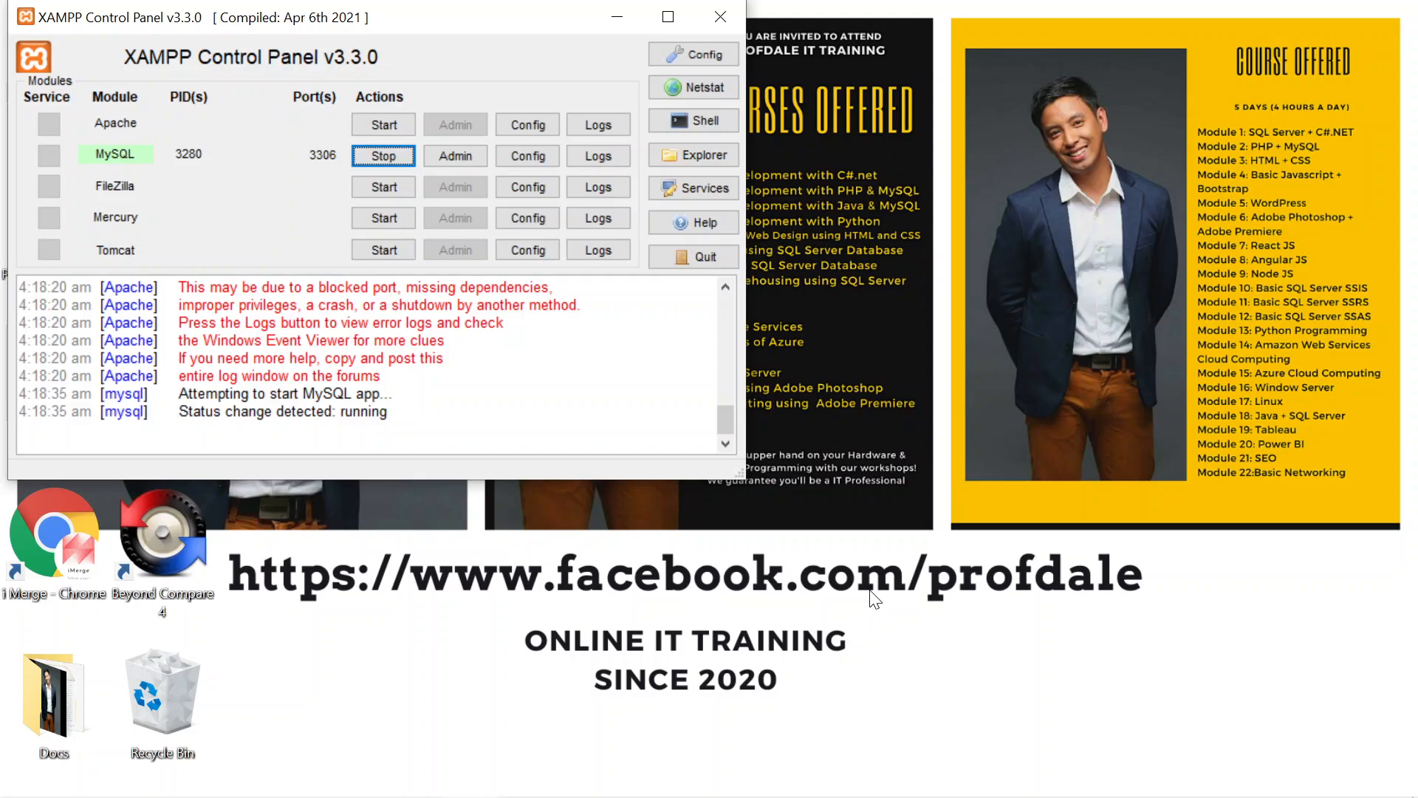
Step: Stop MySQL and open Apache's httpd.conf configuration file
click(464, 154)
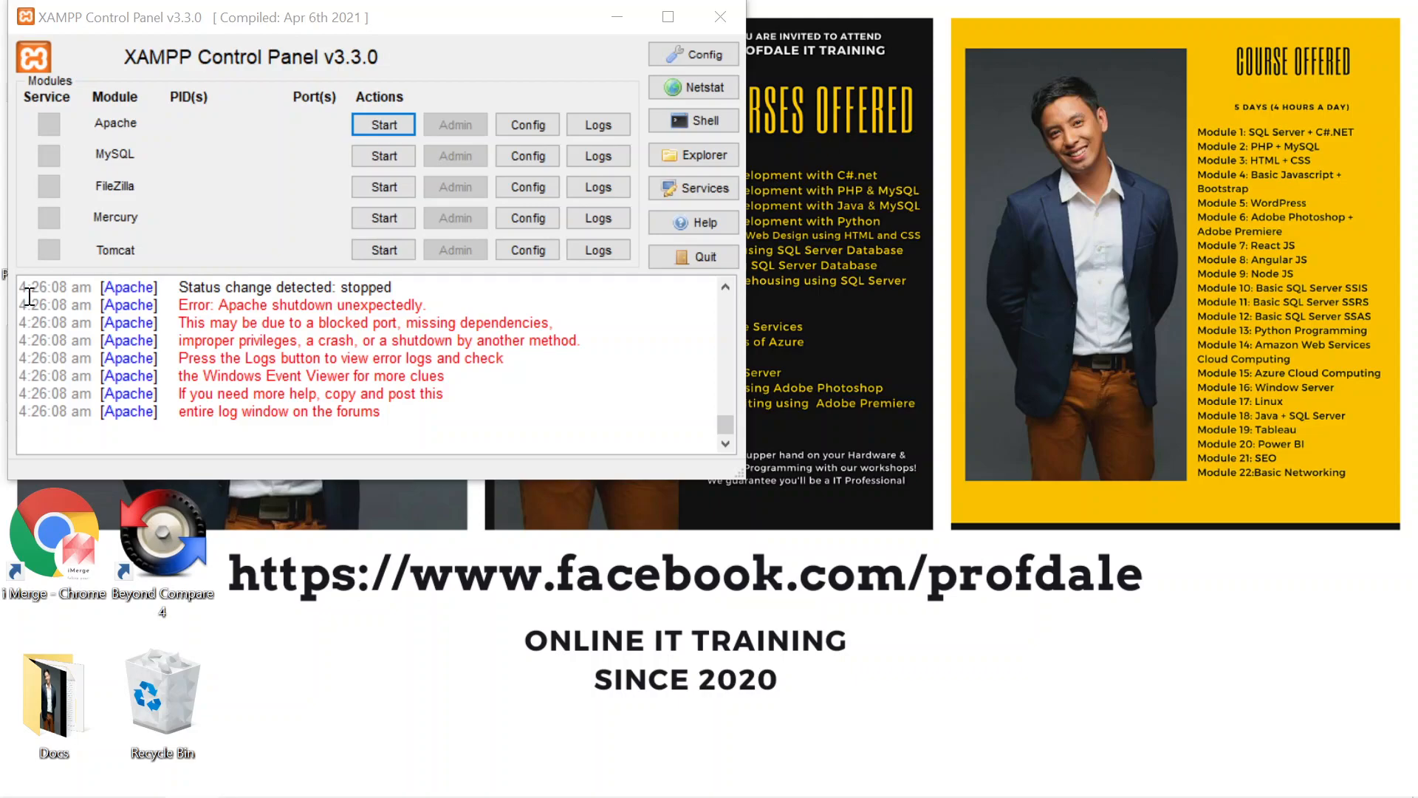
click(543, 123)
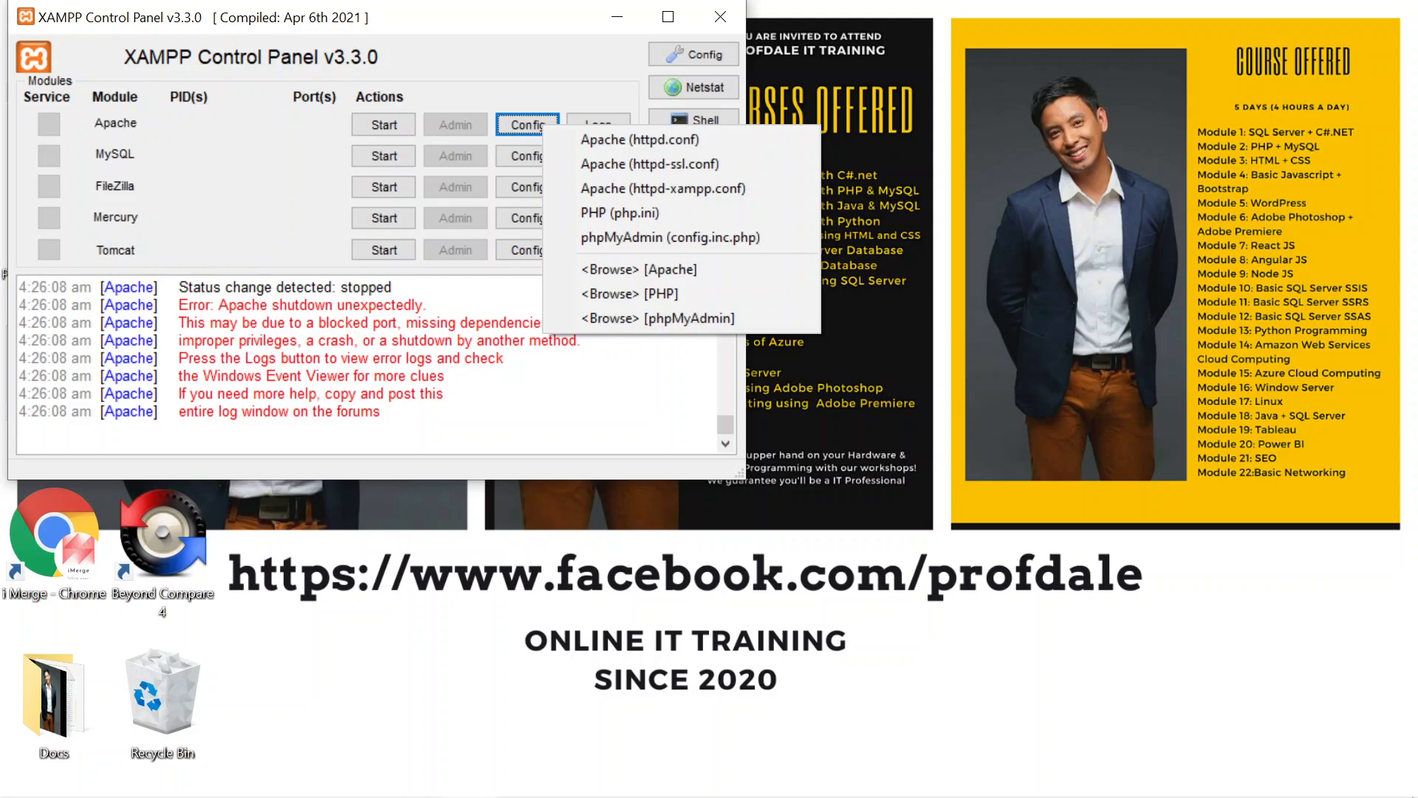
click(625, 139)
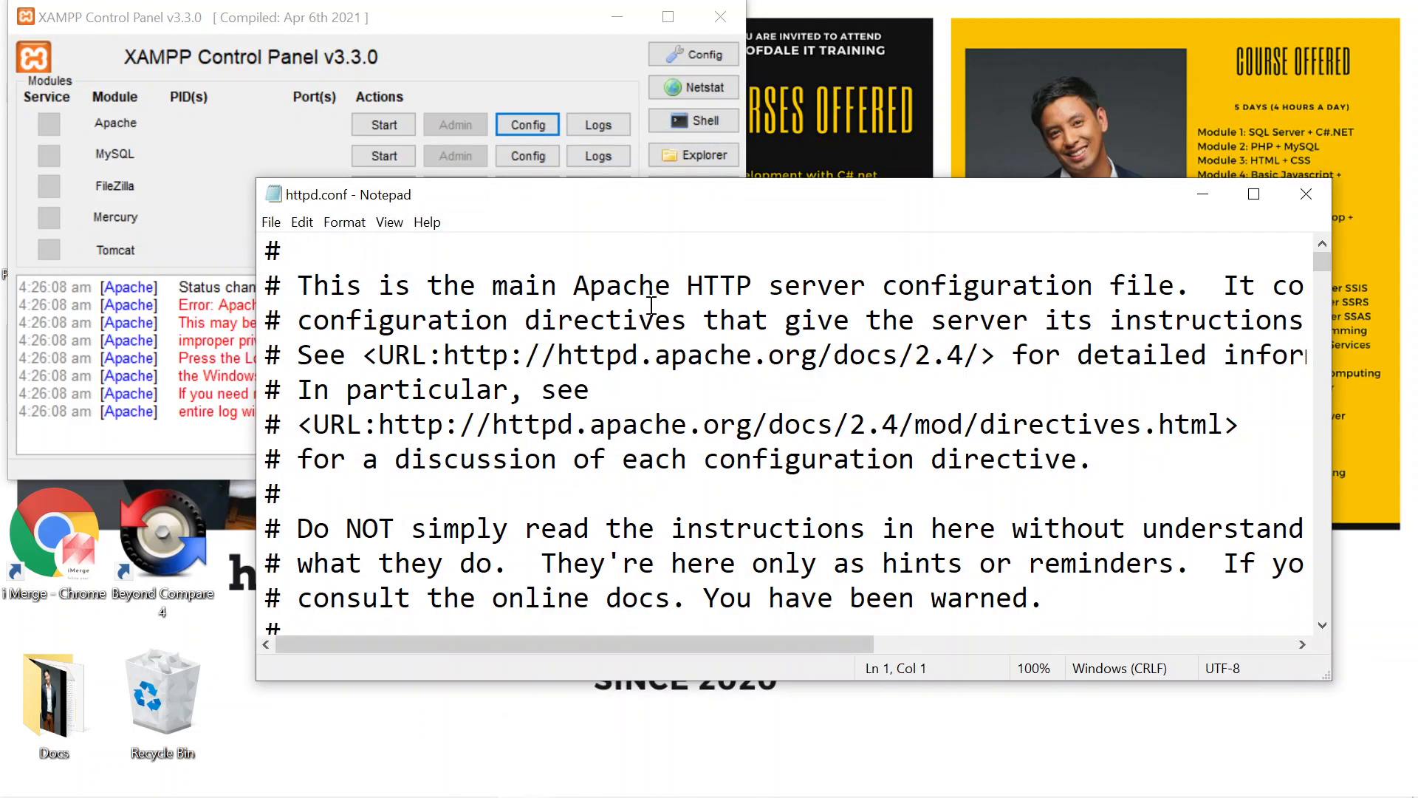
Step: Scroll through httpd.conf to locate the Listen directive
scroll(636, 376, down, 7)
scroll(636, 377, down, 4)
scroll(637, 377, up, 9)
scroll(637, 377, down, 5)
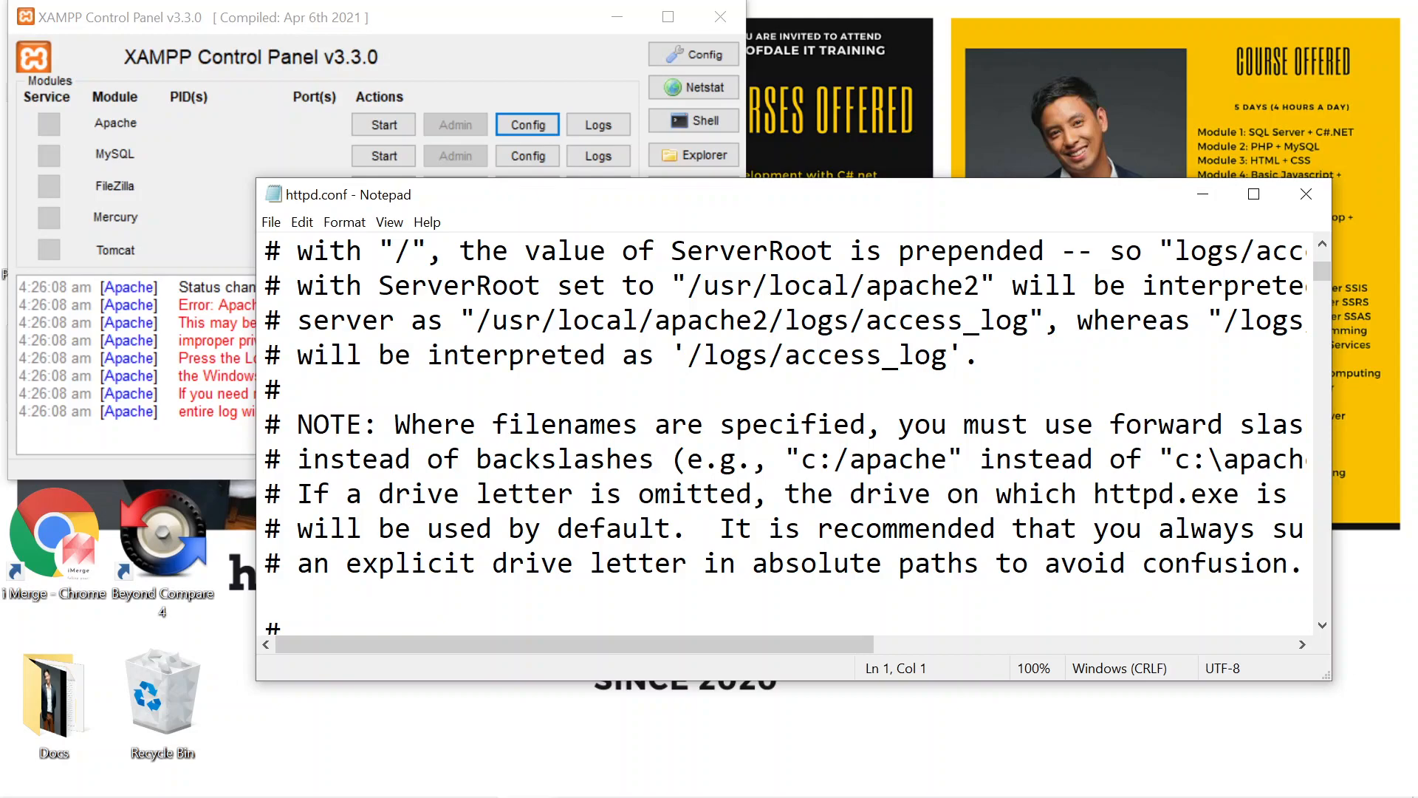
scroll(432, 487, down, 10)
scroll(427, 487, up, 4)
scroll(427, 488, down, 7)
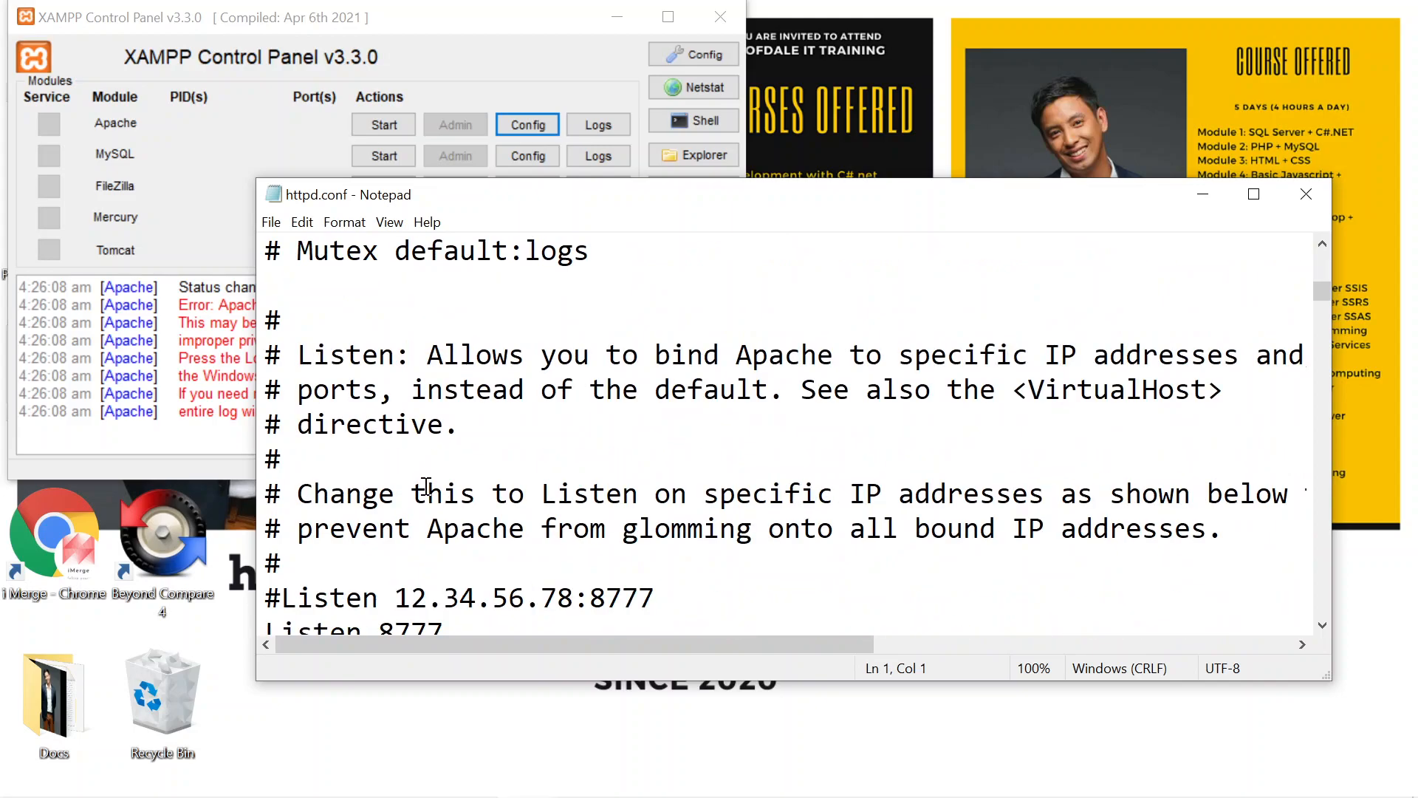
scroll(427, 487, down, 2)
Step: Change the port in the commented Listen 12.34.56.78 example line to 8080
click(650, 388)
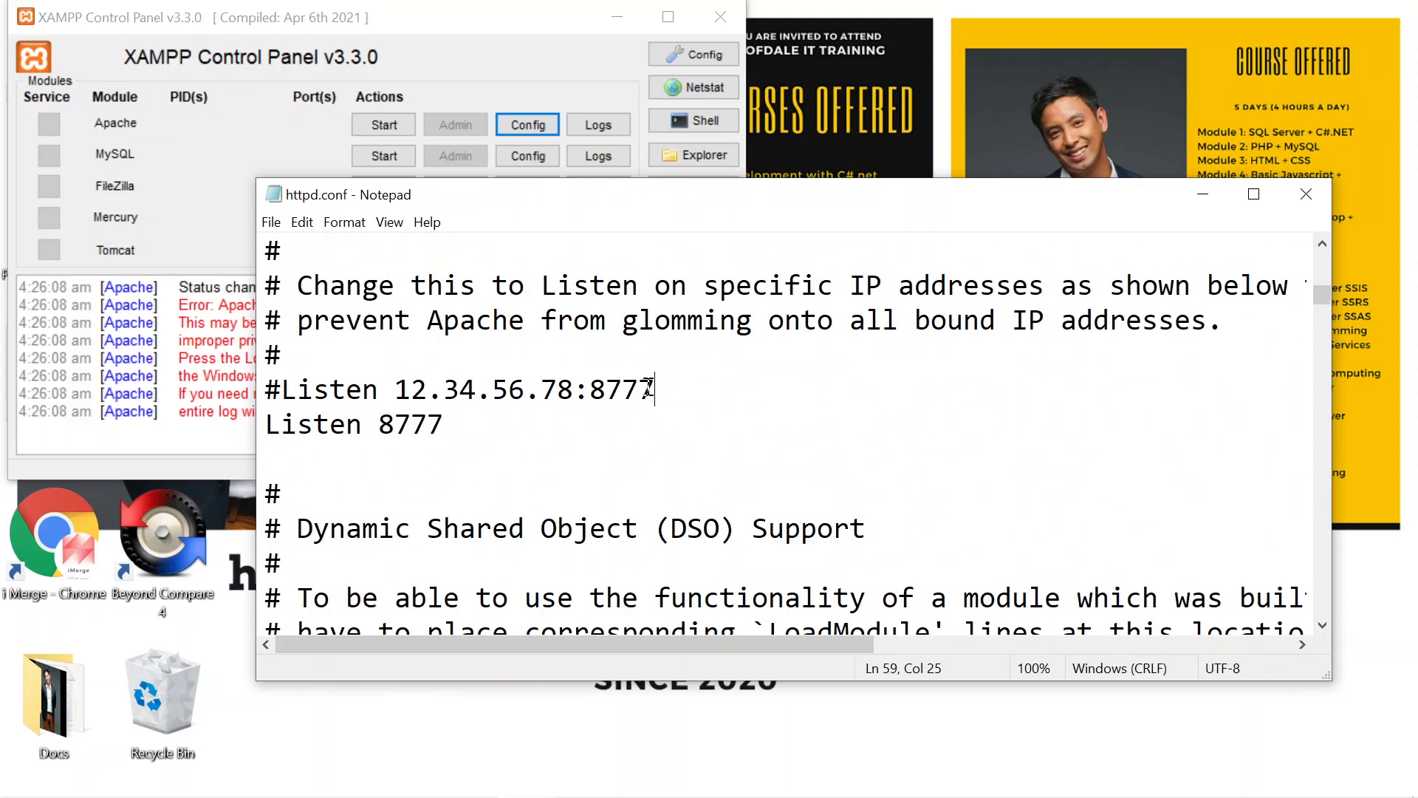
drag(650, 388, 612, 388)
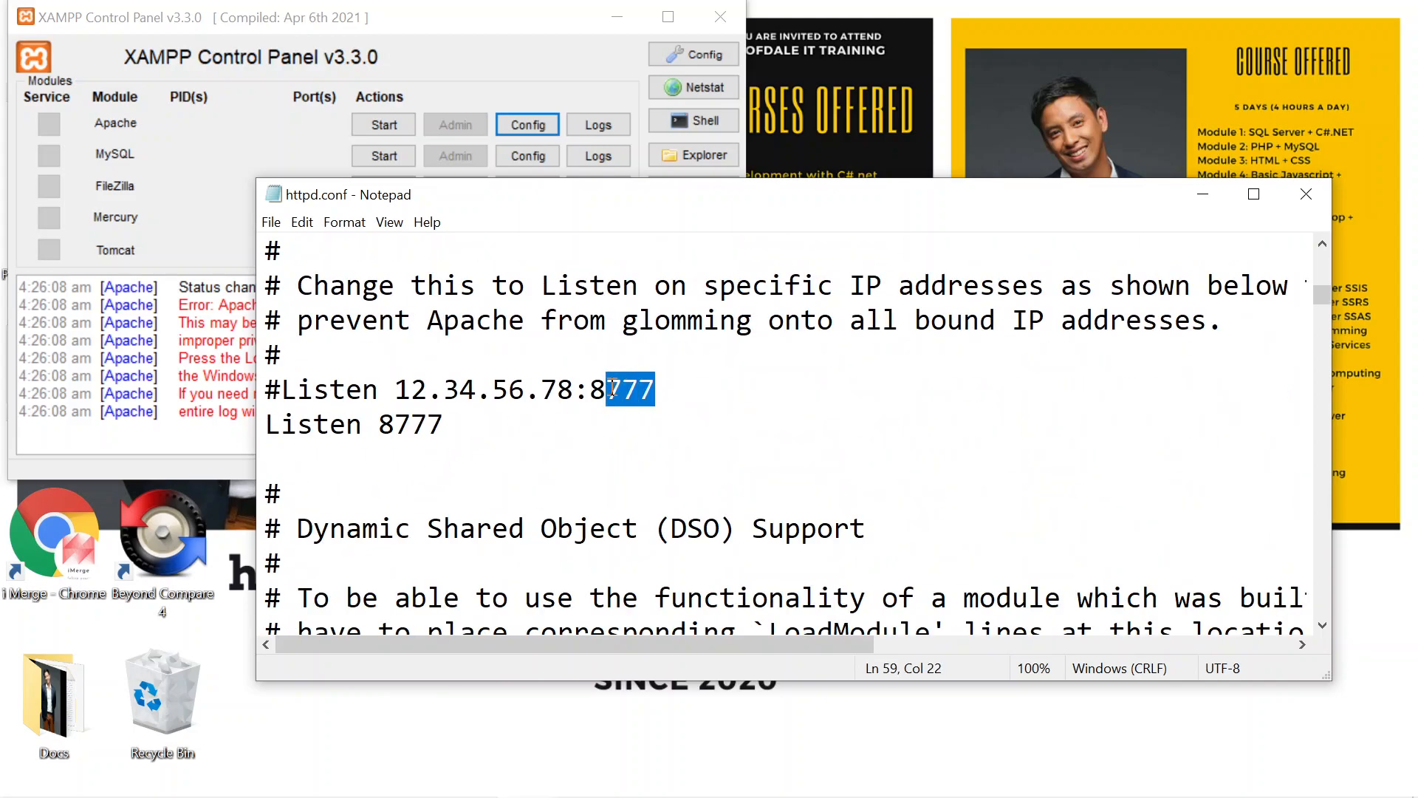
text(080)
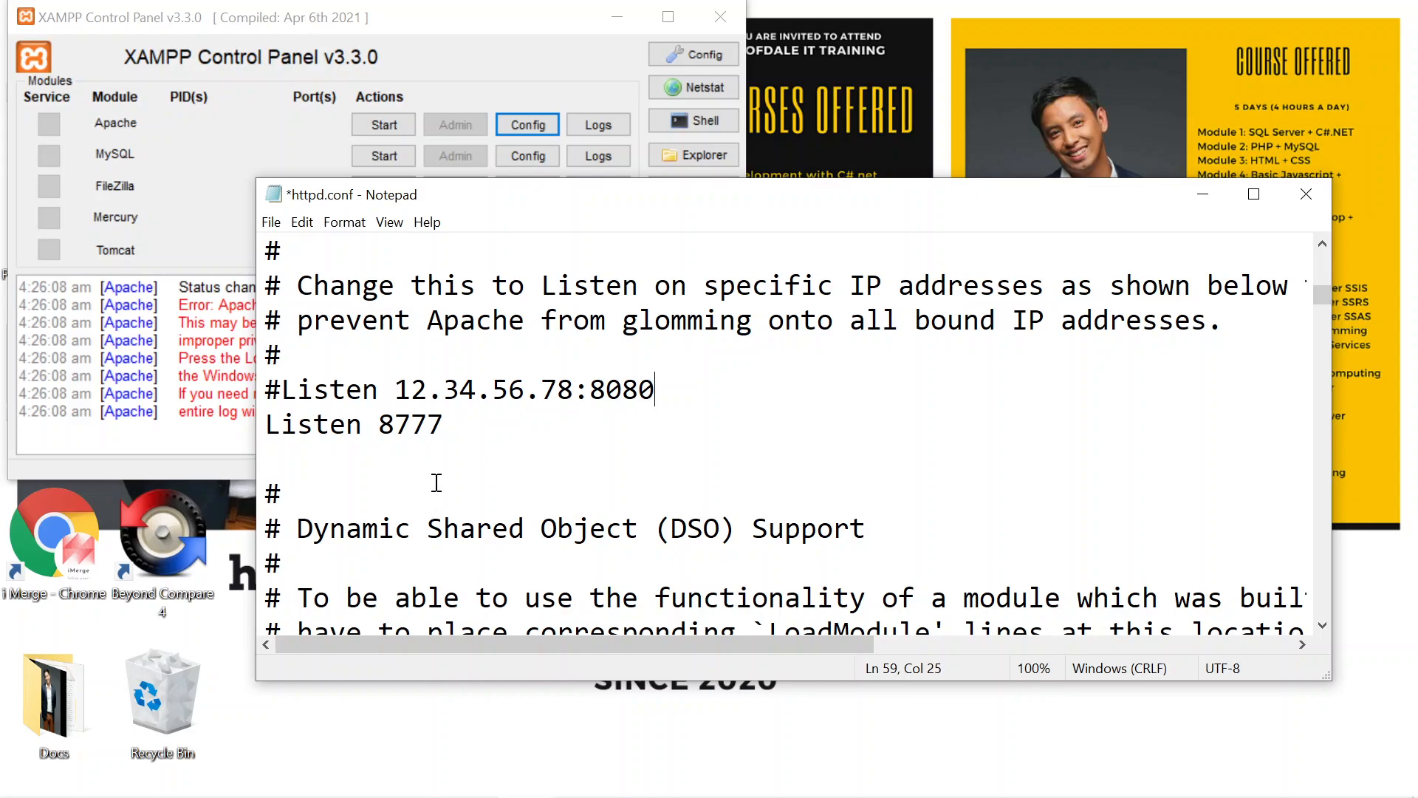
Step: Set the Listen directive to 8080, save httpd.conf and close the editor
click(444, 424)
drag(444, 425, 379, 425)
text(8080)
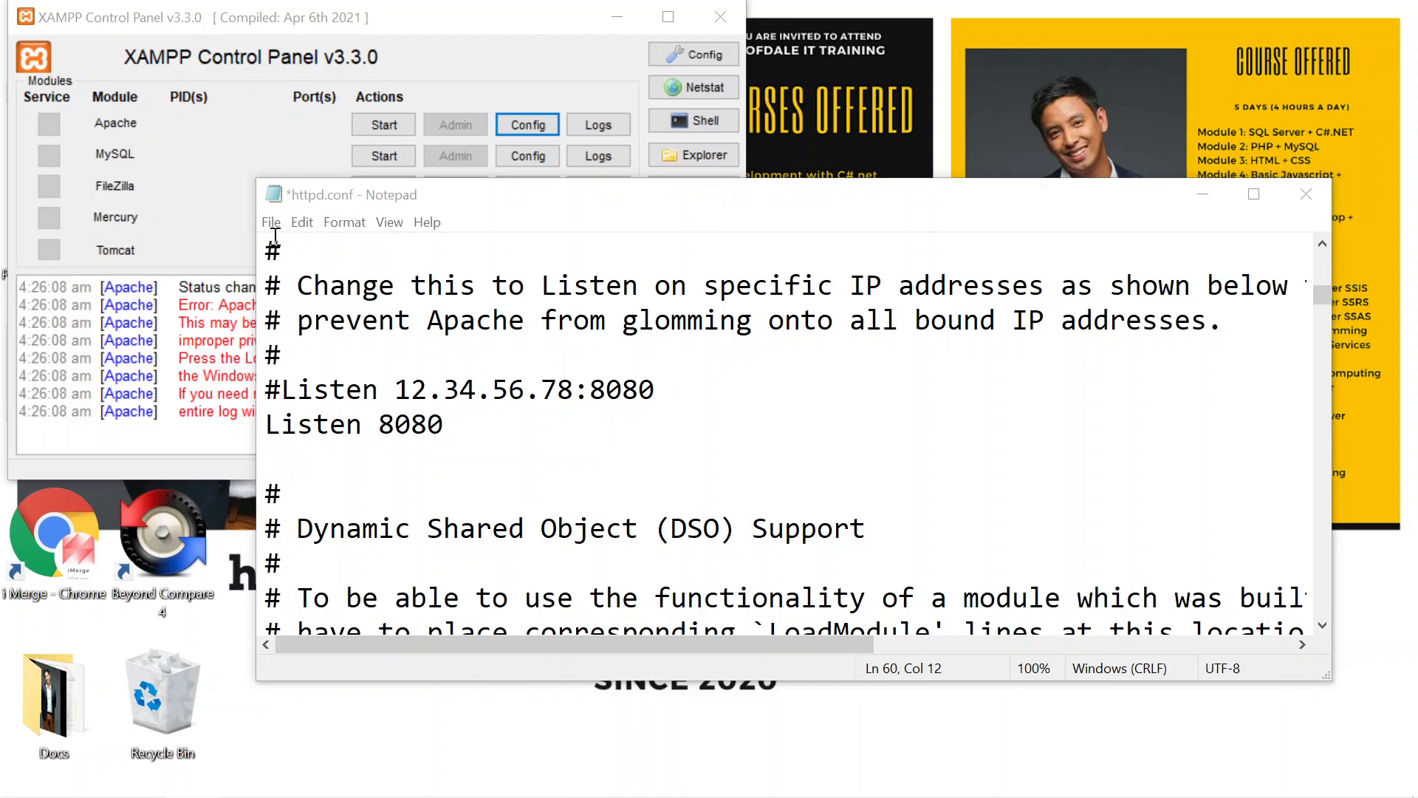
click(272, 224)
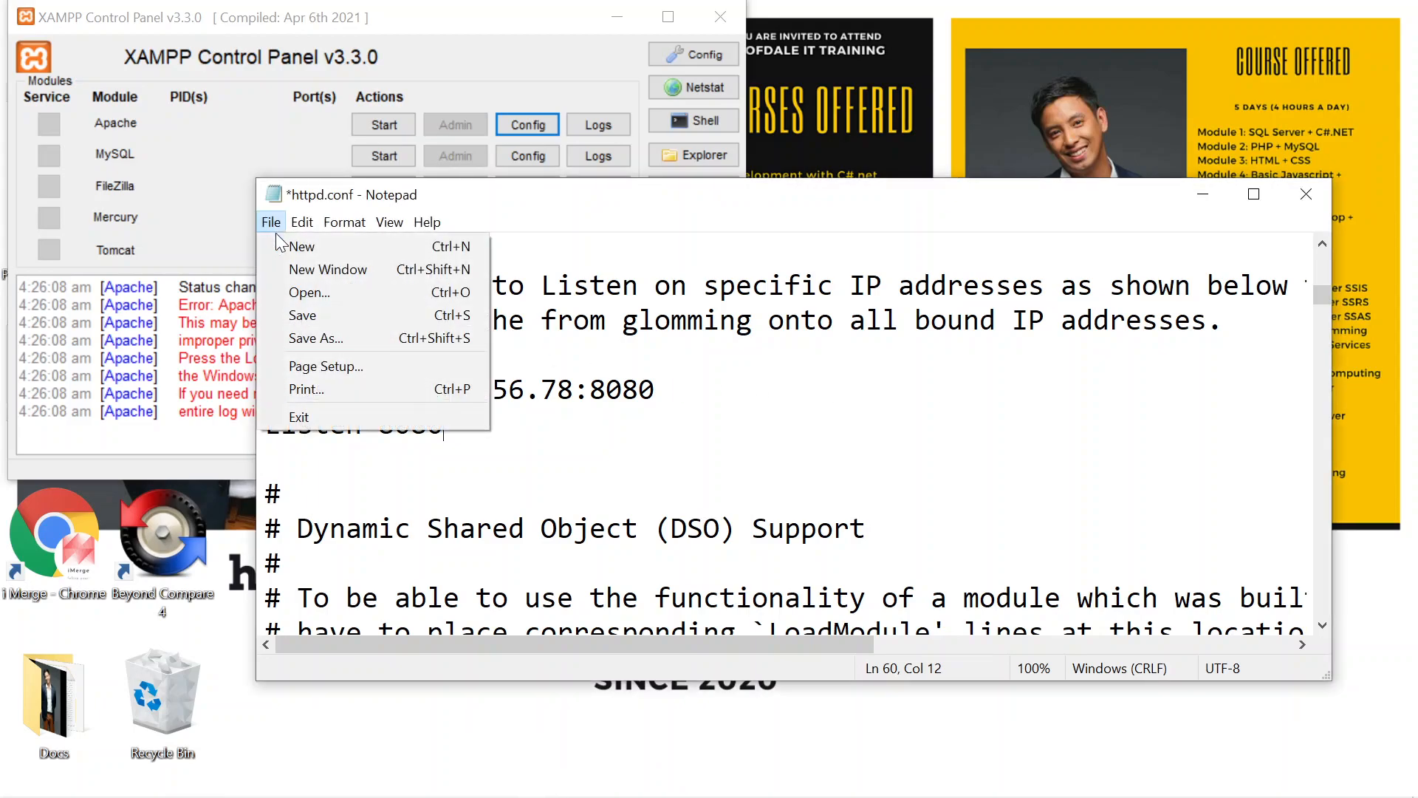
click(285, 322)
click(743, 444)
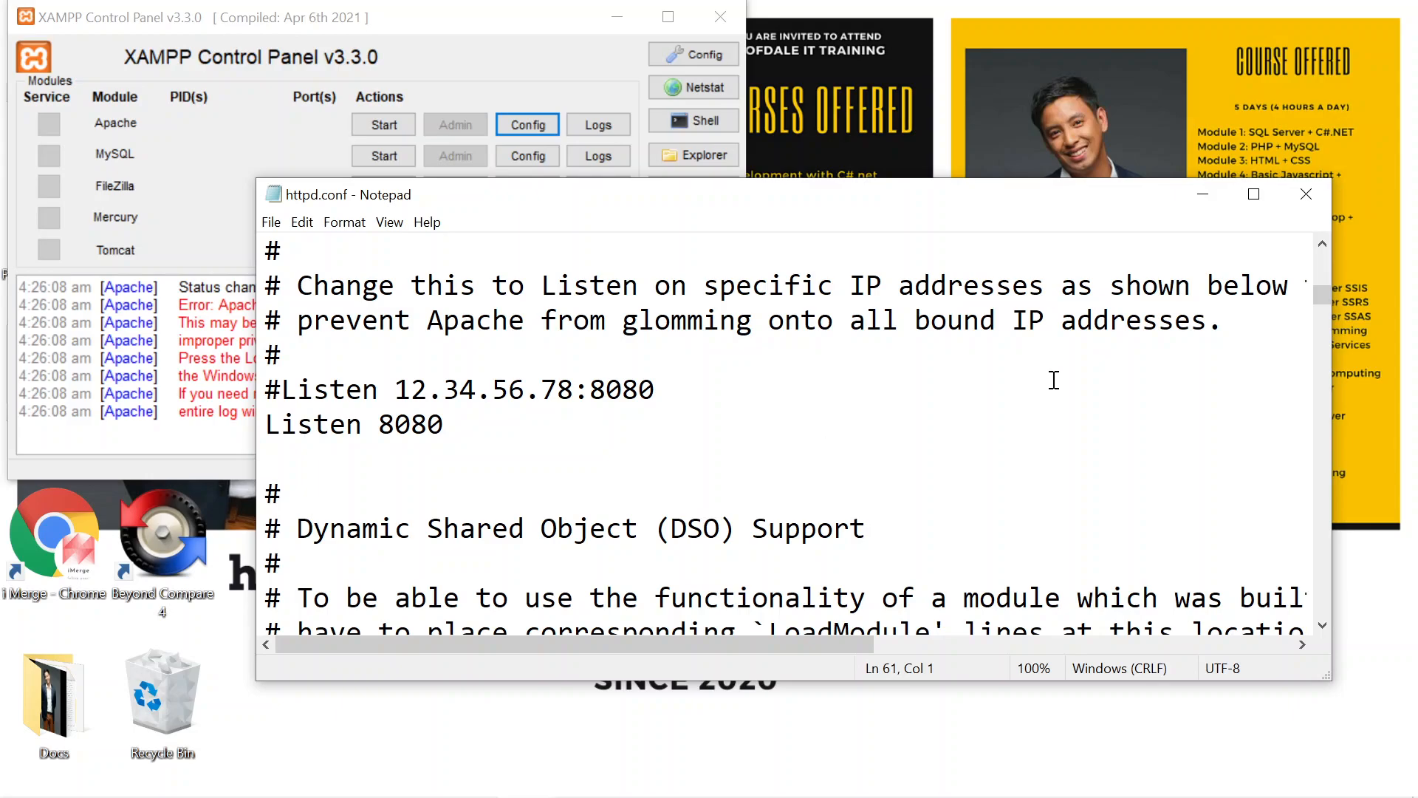
click(1306, 194)
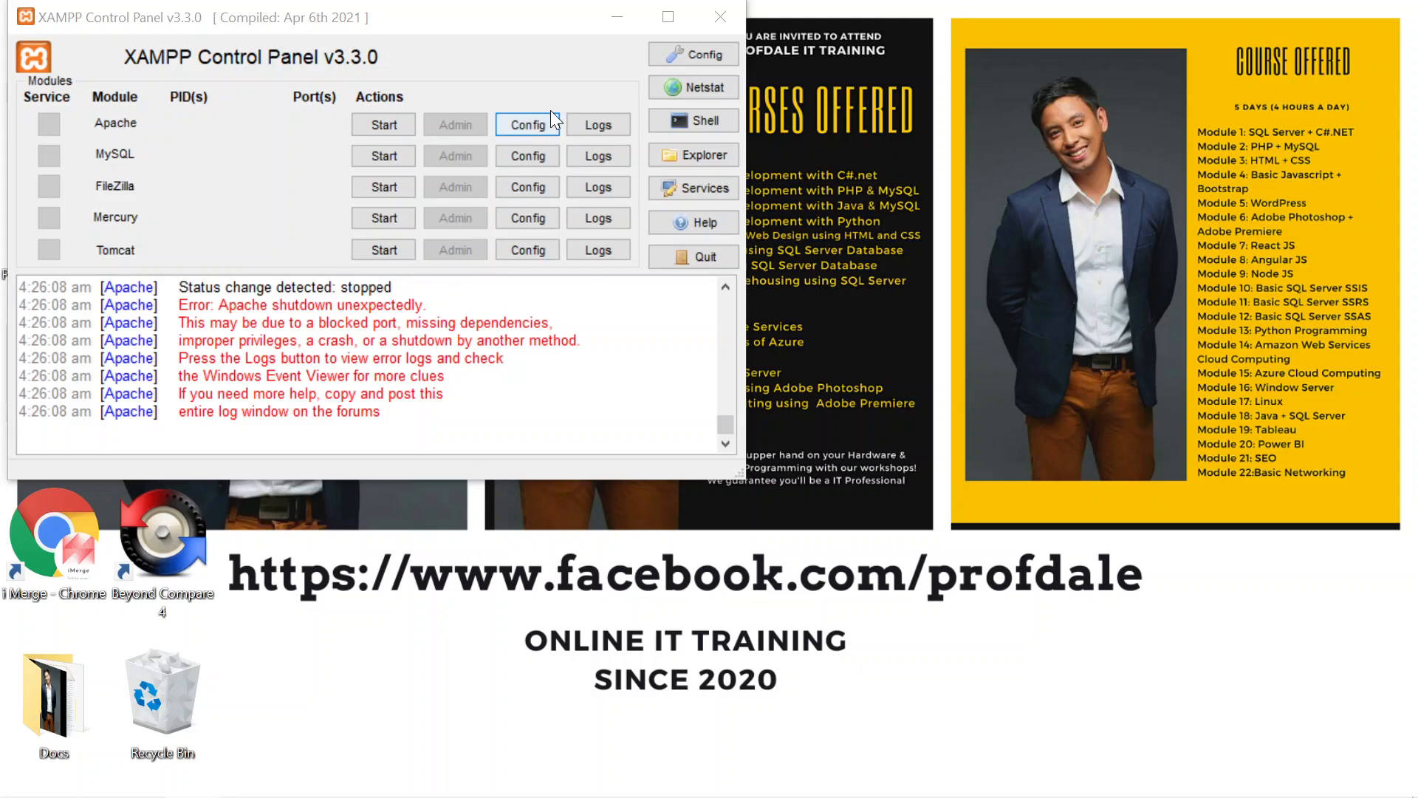
Step: Open Apache's httpd-ssl.conf configuration file
click(548, 129)
click(584, 161)
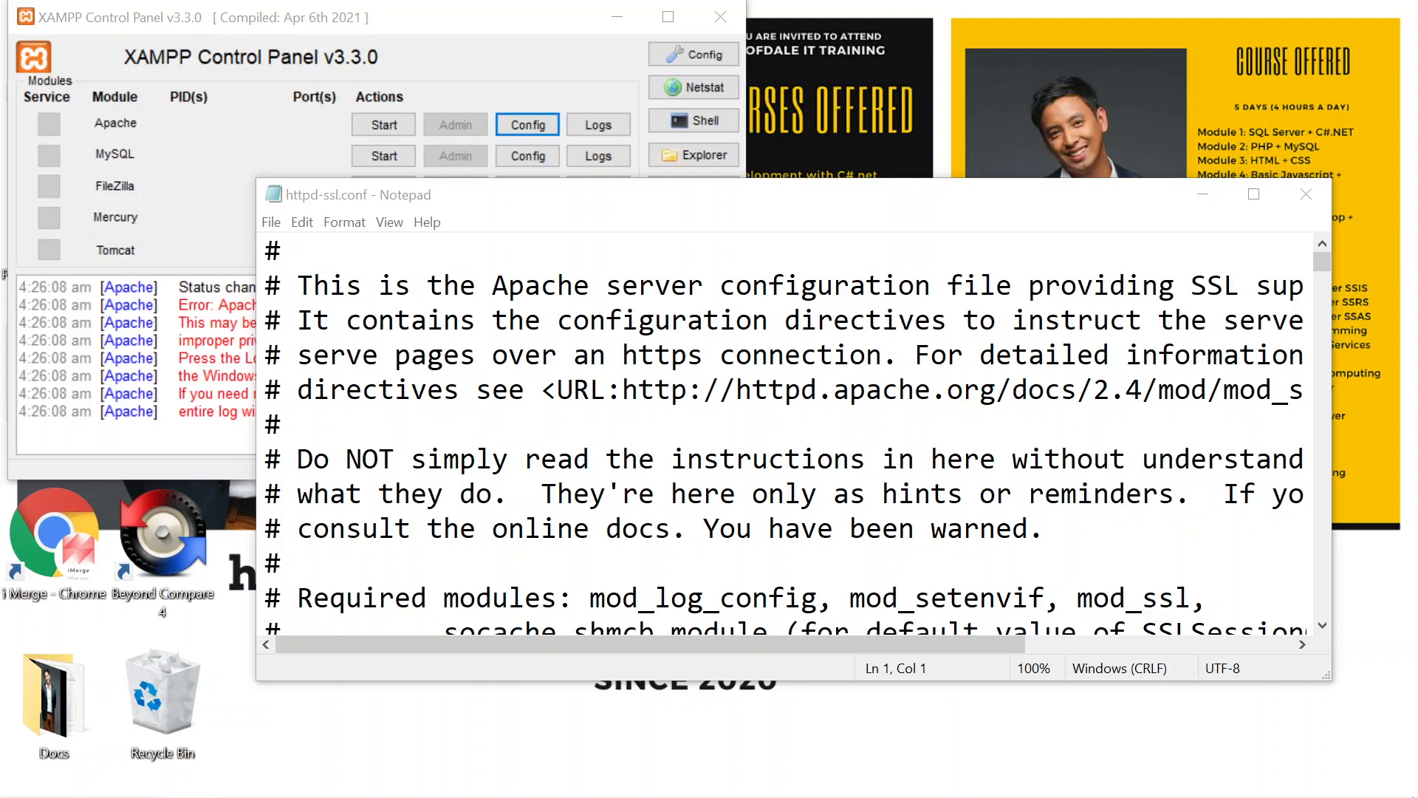
Step: Set the default VirtualHost port in httpd-ssl.conf to 4433
click(641, 529)
scroll(641, 532, down, 9)
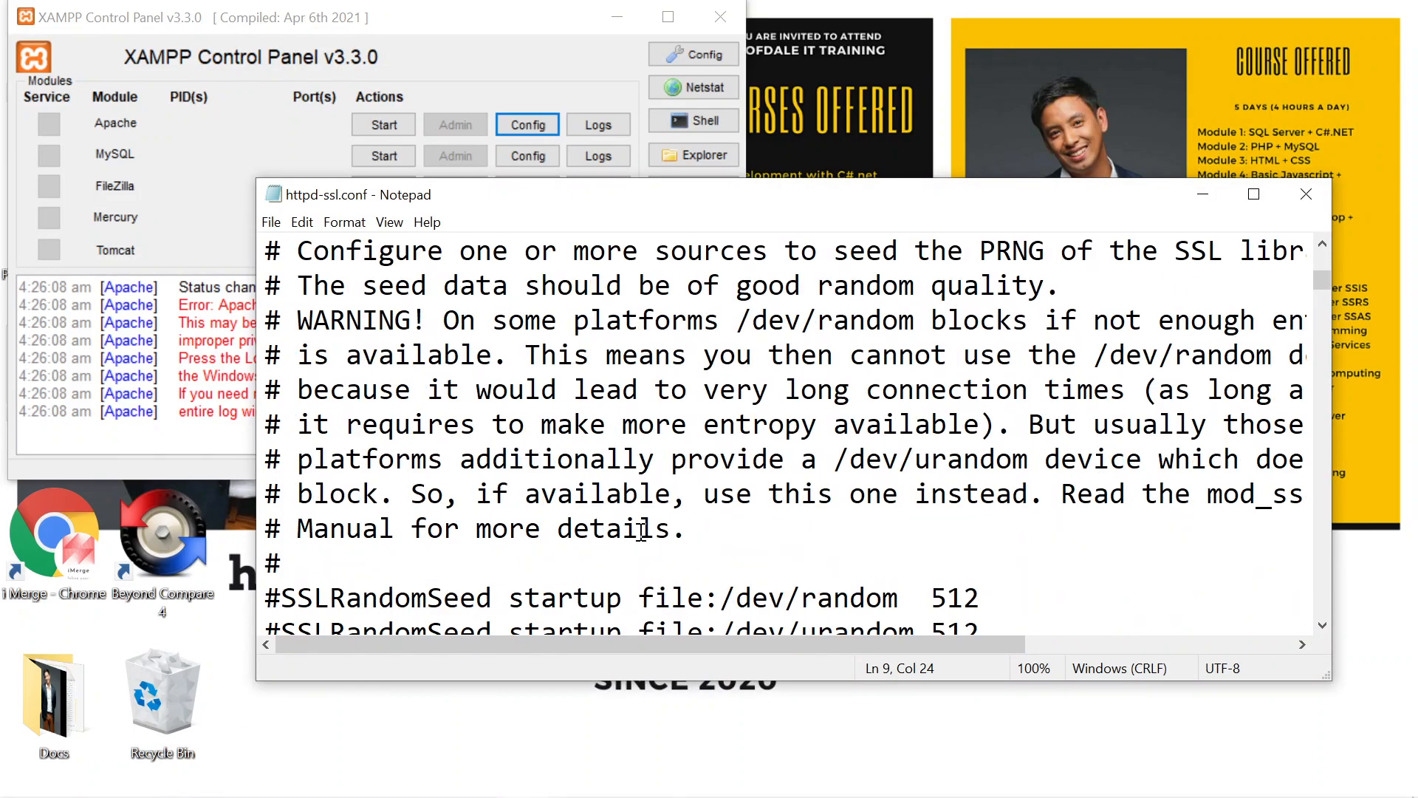
scroll(641, 531, down, 7)
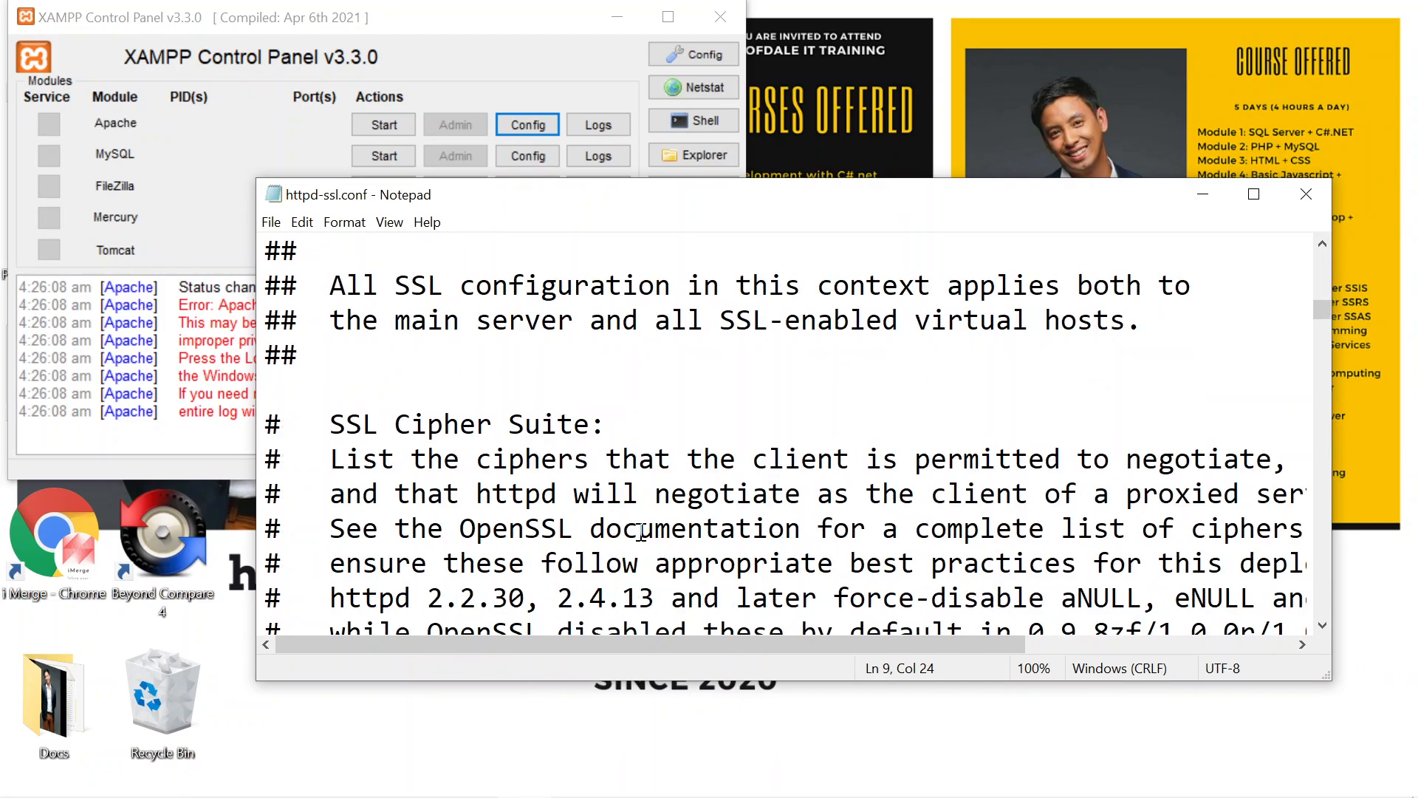
scroll(641, 532, down, 9)
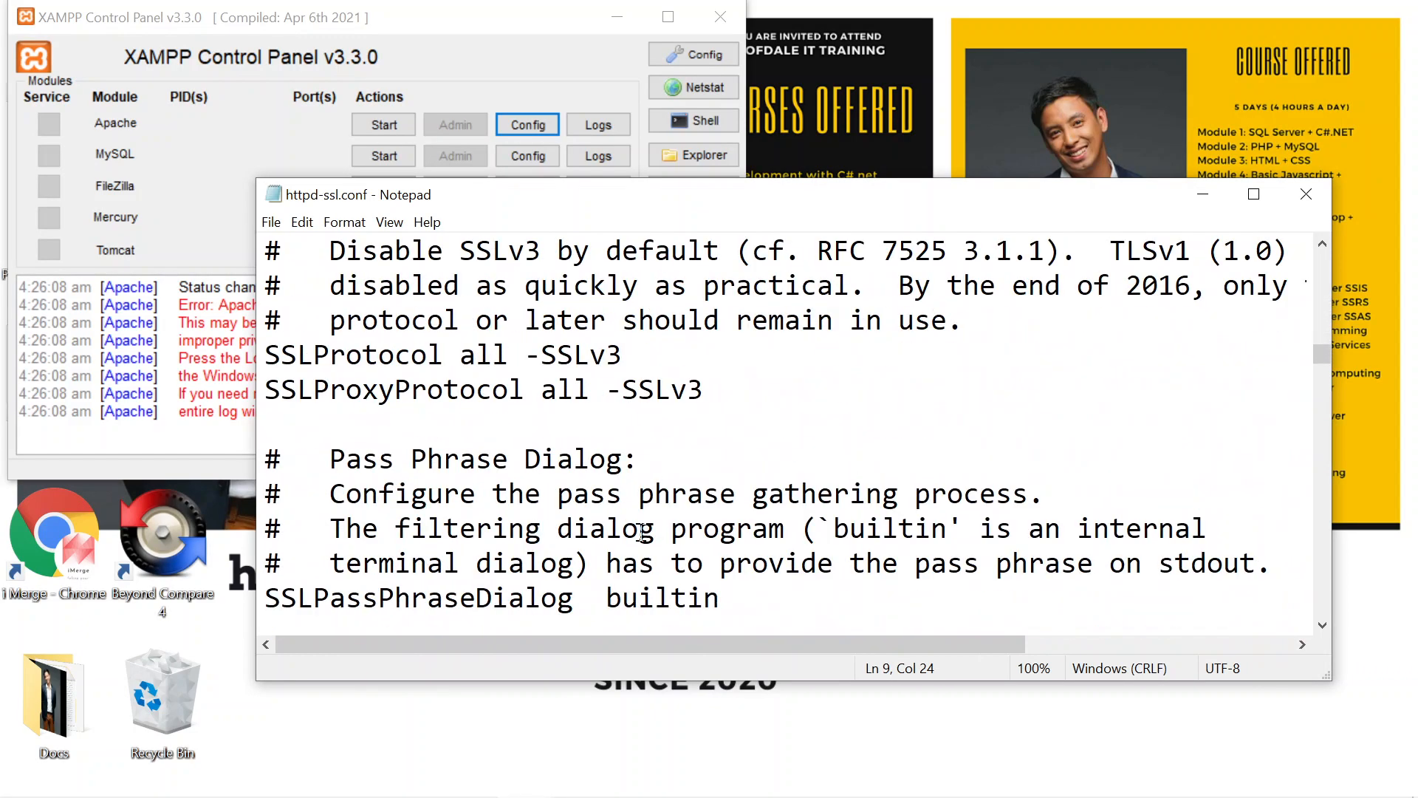
scroll(643, 532, down, 10)
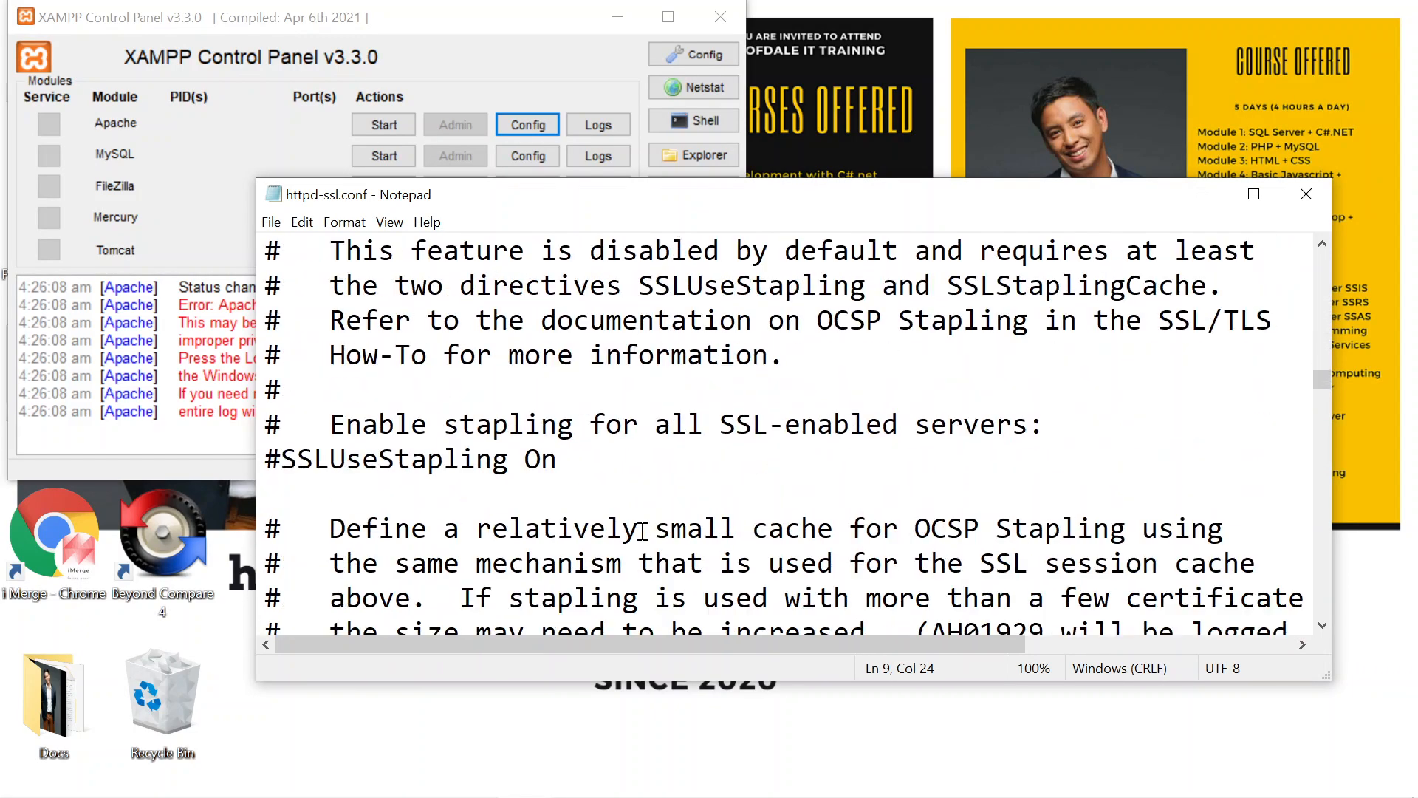
scroll(643, 531, down, 3)
scroll(642, 531, up, 1)
scroll(642, 530, down, 1)
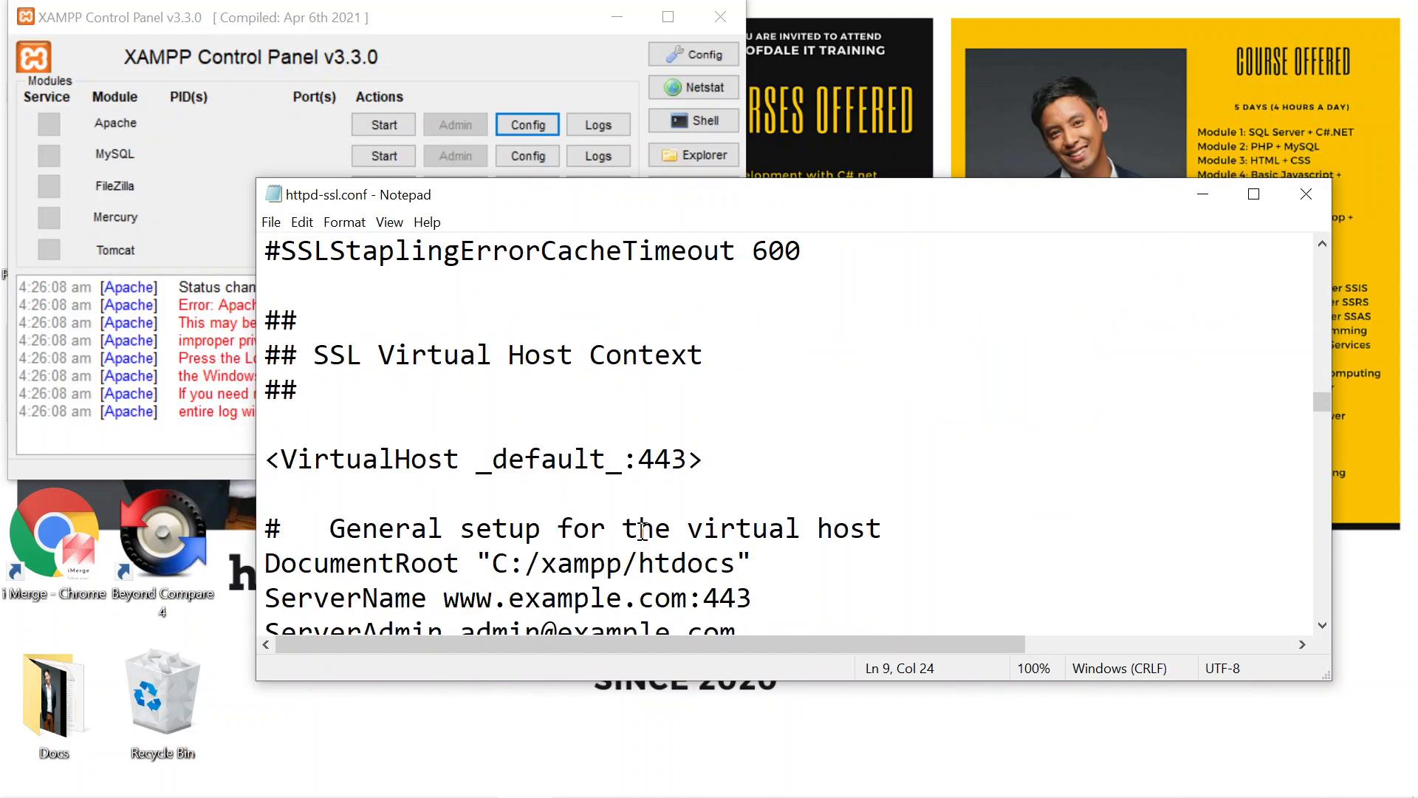
click(688, 459)
text(3)
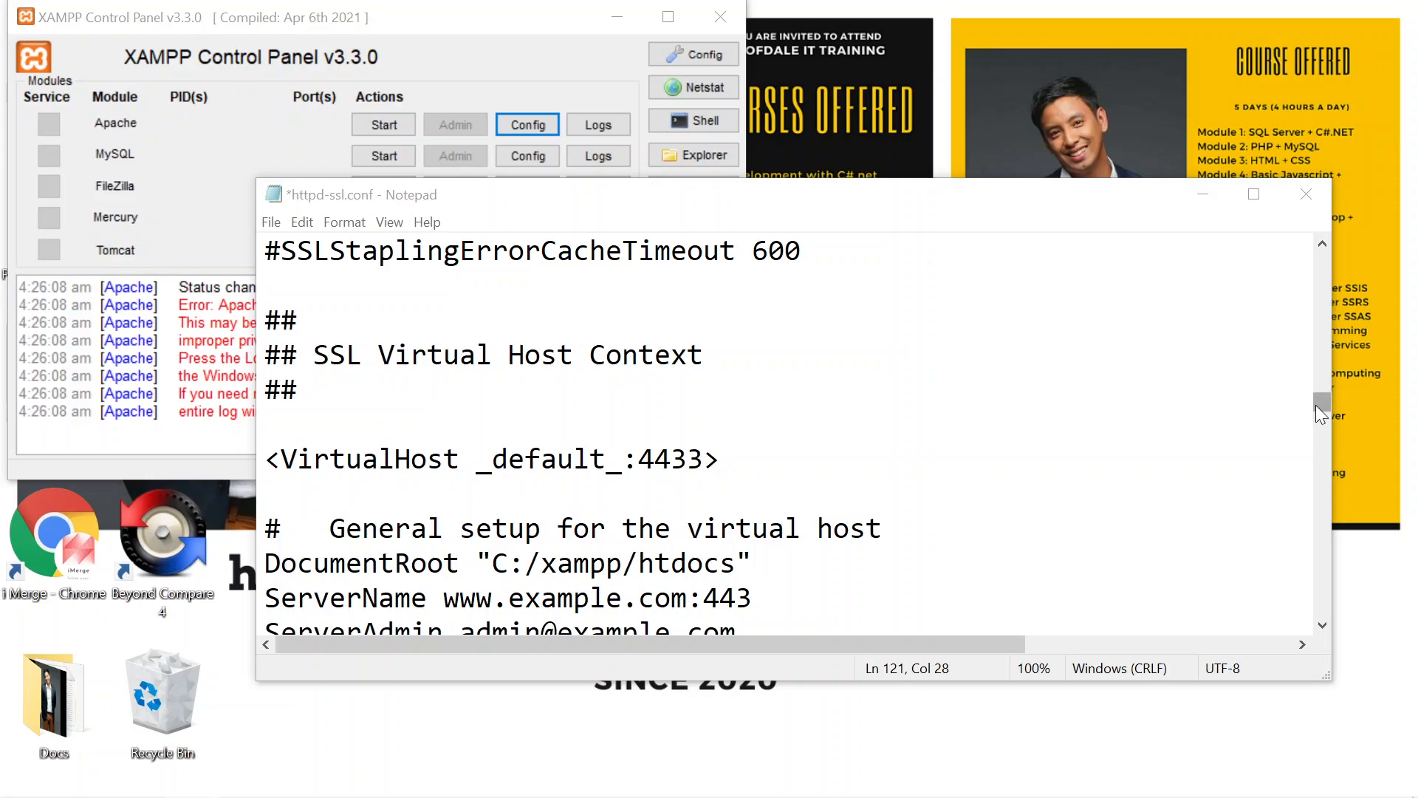
Step: Search httpd-ssl.conf for 443 and set its Listen directive to 4433
scroll(1321, 374, up, 3)
drag(1321, 374, 1322, 255)
click(1009, 342)
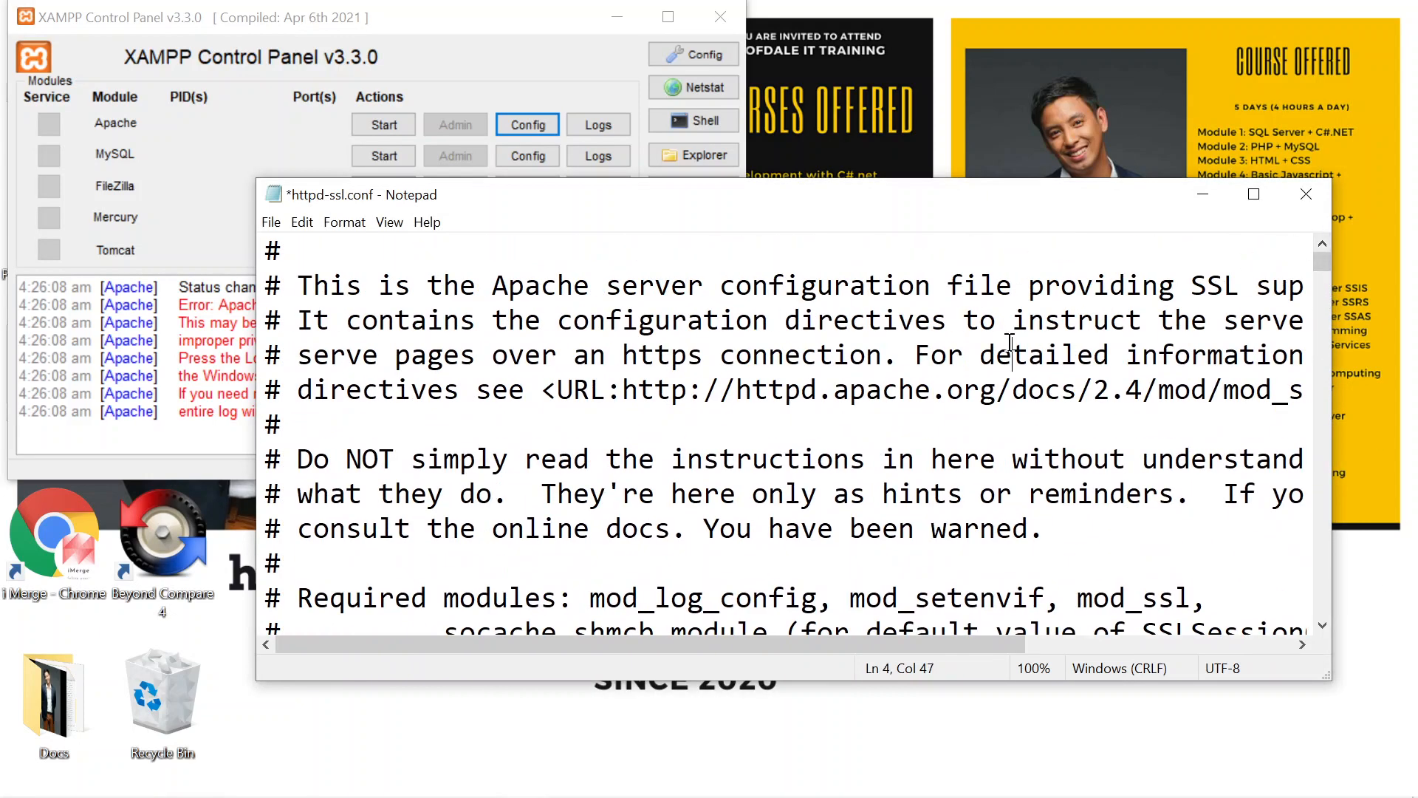
key(ctrl+f)
text(443)
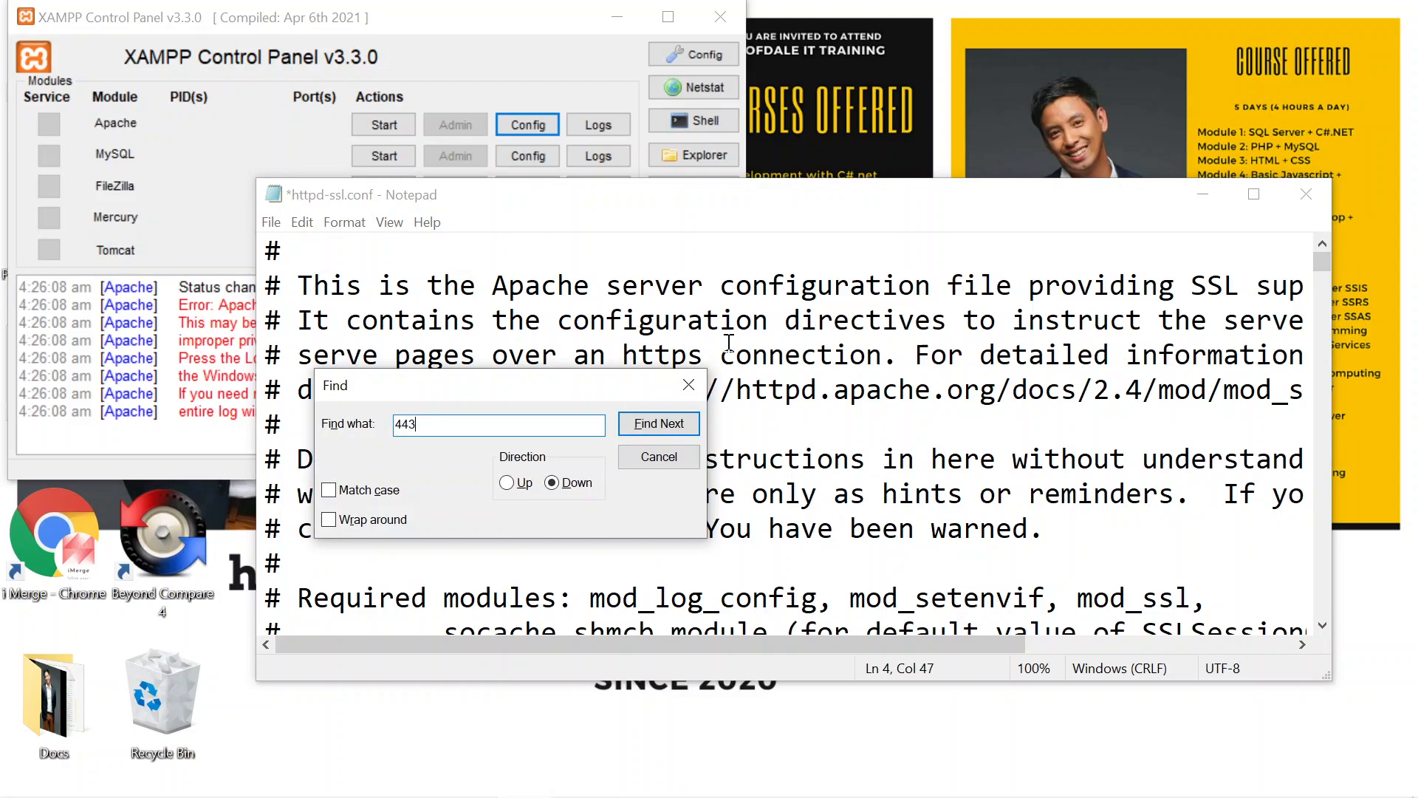
click(651, 428)
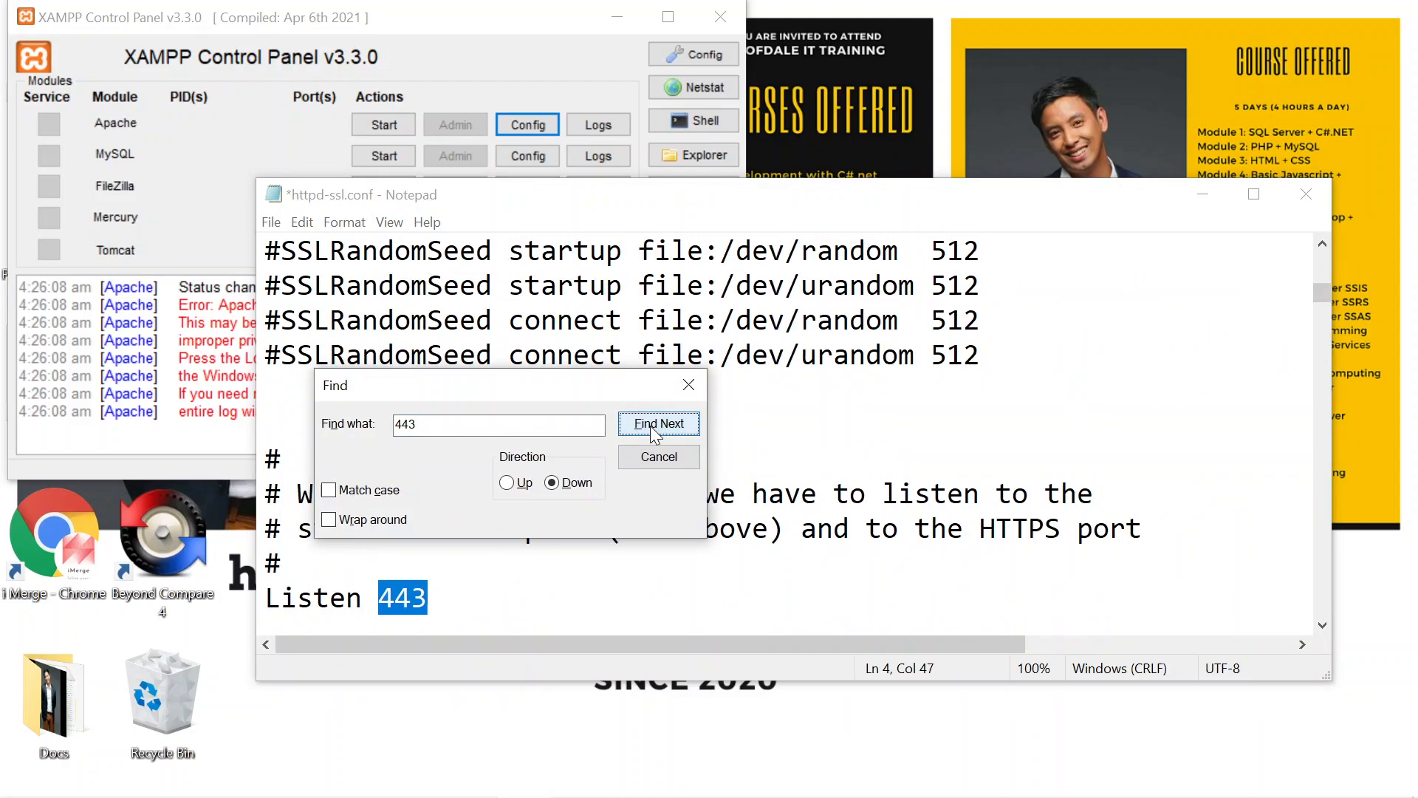
click(445, 601)
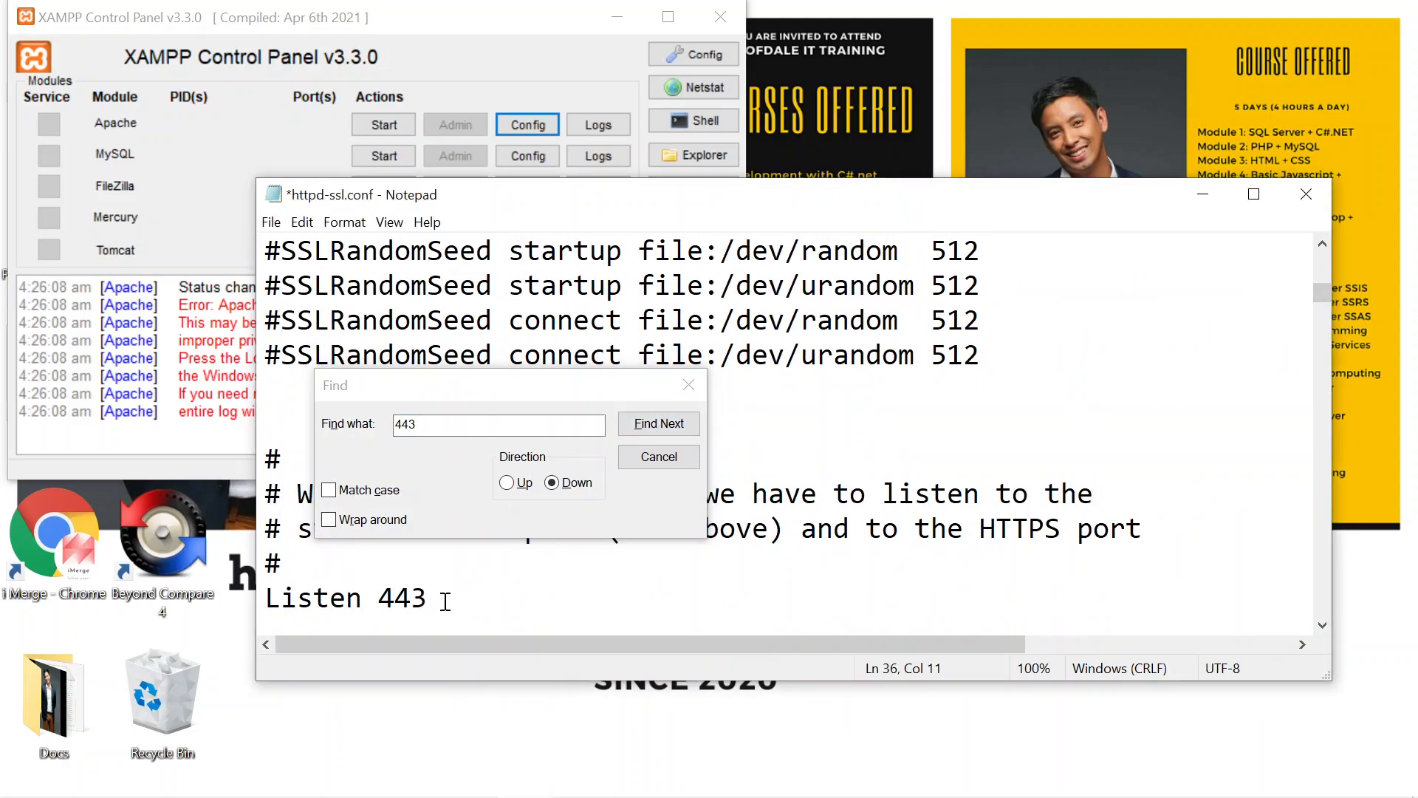
text(3)
Step: Search for further 443 occurrences, then save httpd-ssl.conf and close the editor
click(657, 427)
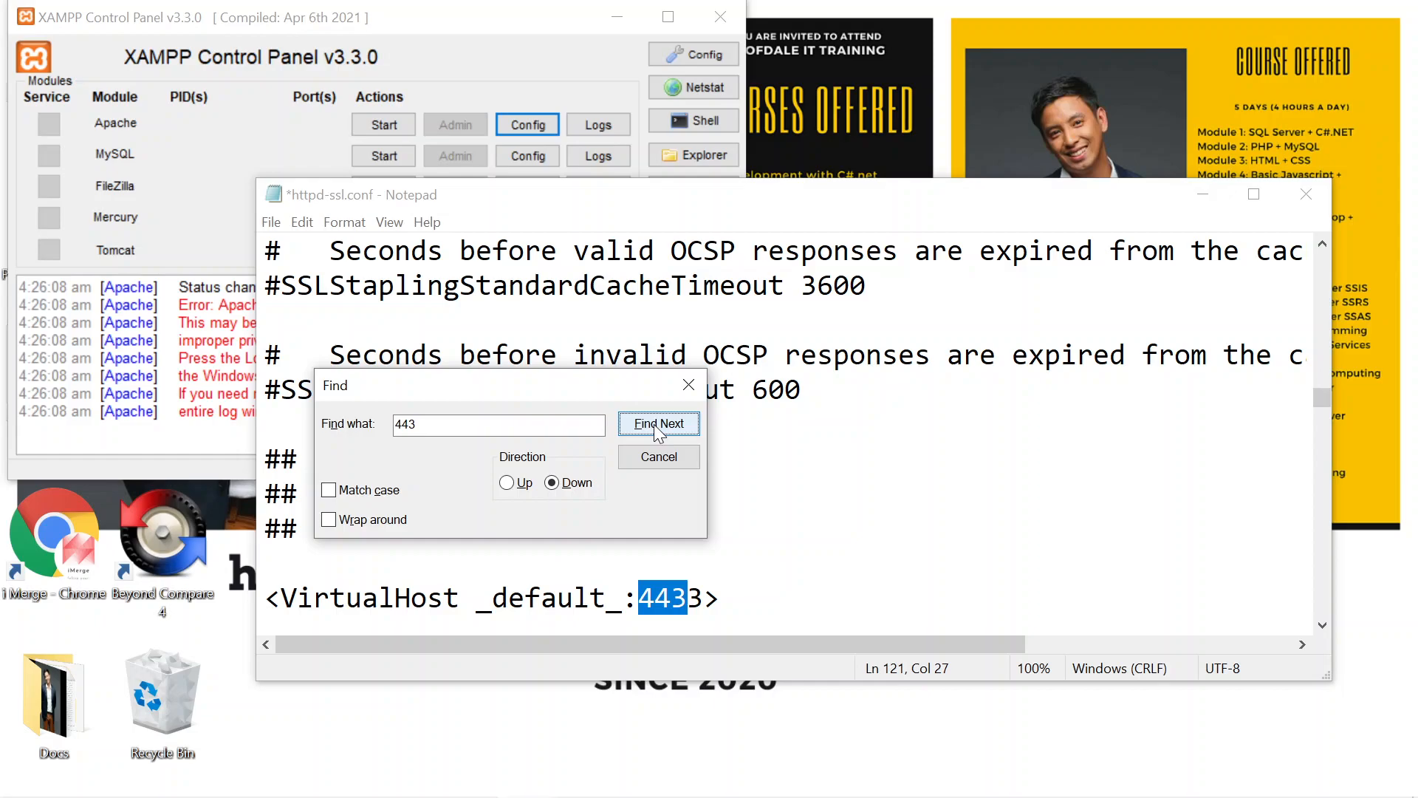
click(778, 486)
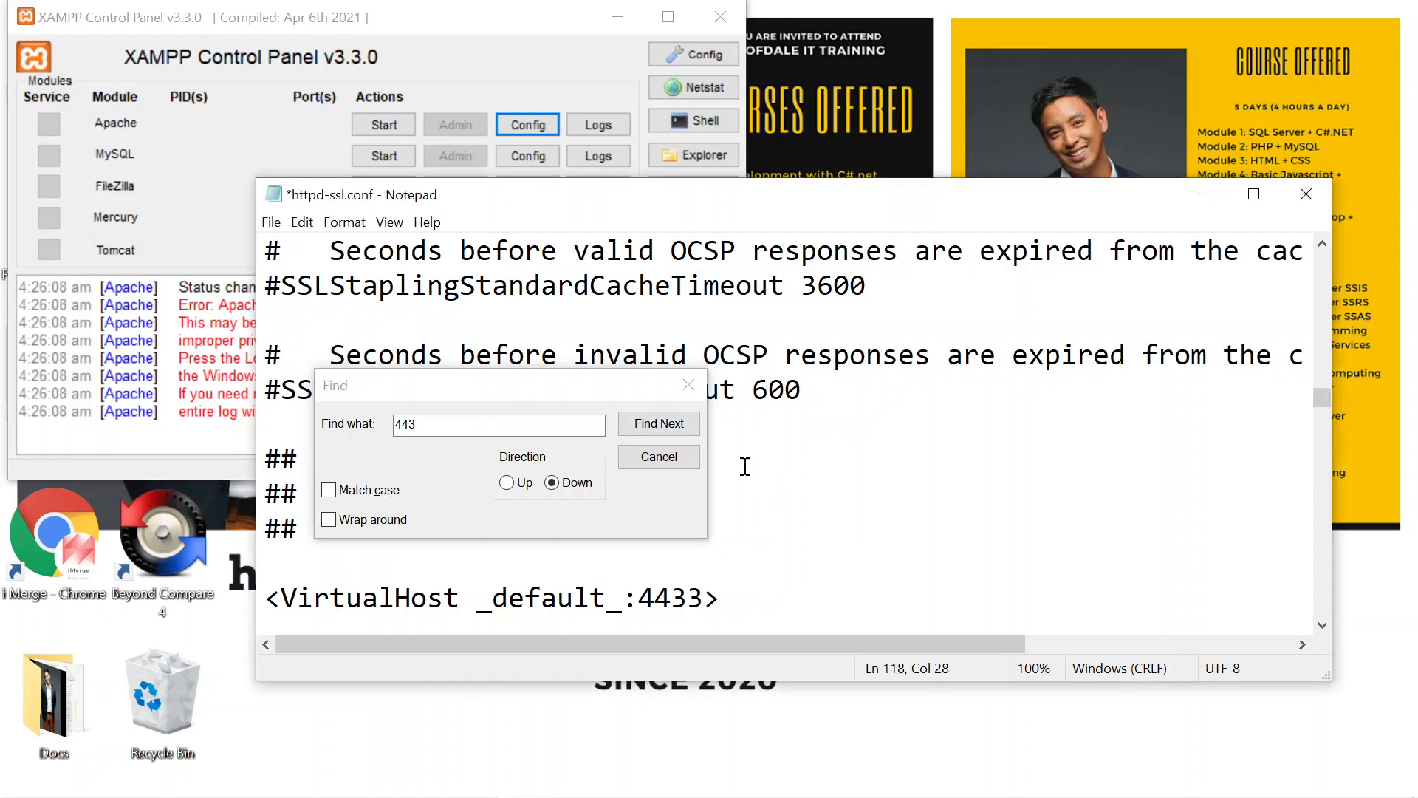
click(686, 397)
scroll(674, 611, down, 1)
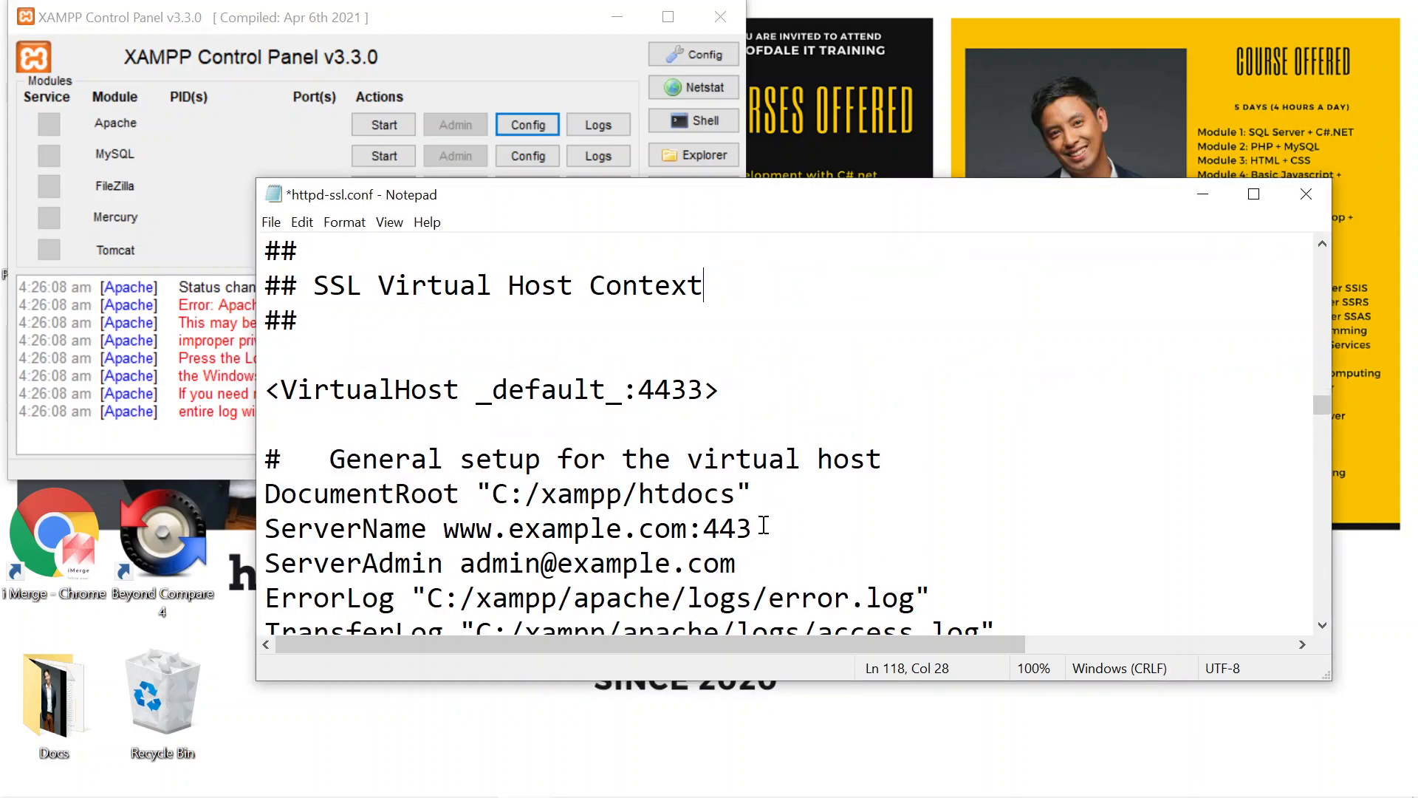
scroll(764, 524, down, 1)
scroll(754, 521, up, 2)
click(271, 222)
click(274, 314)
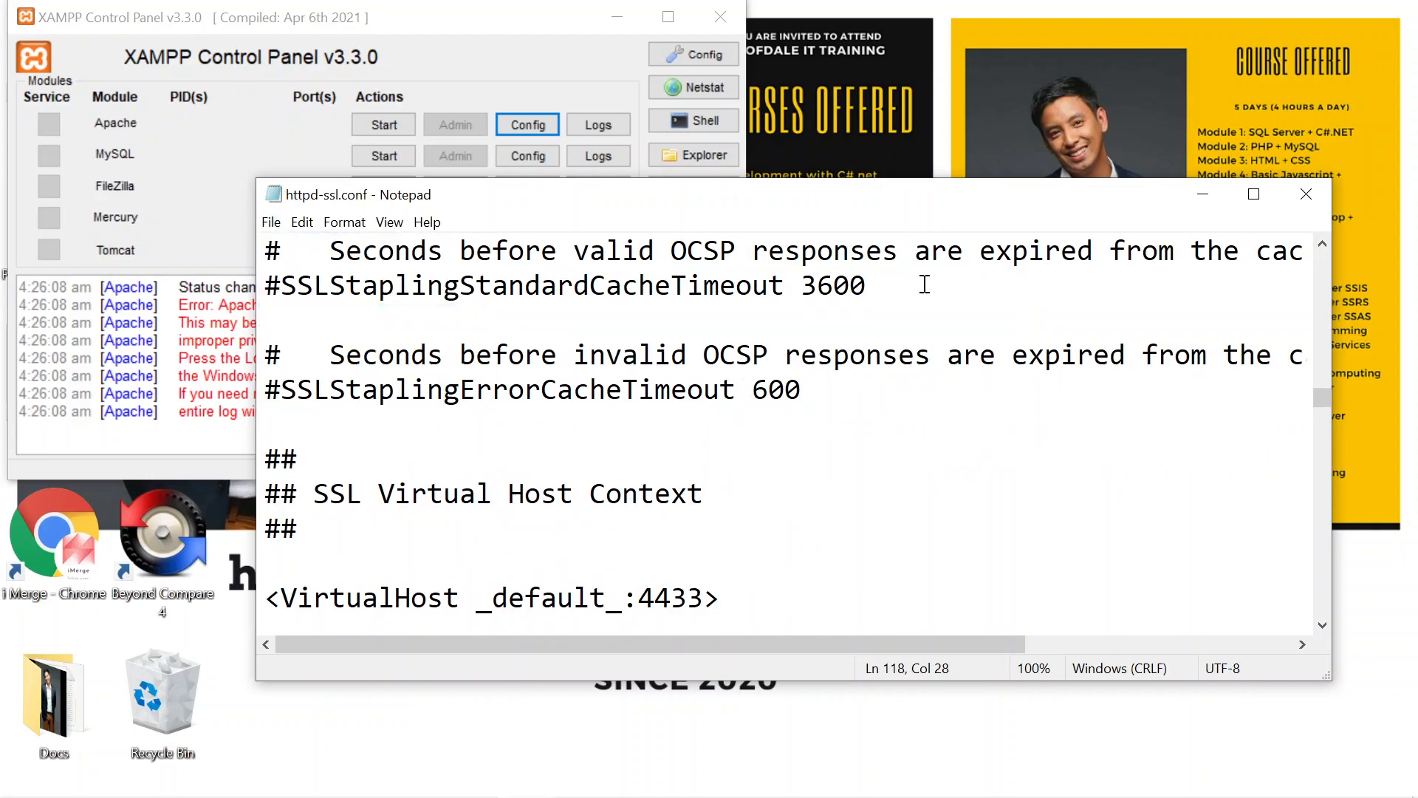
click(1302, 198)
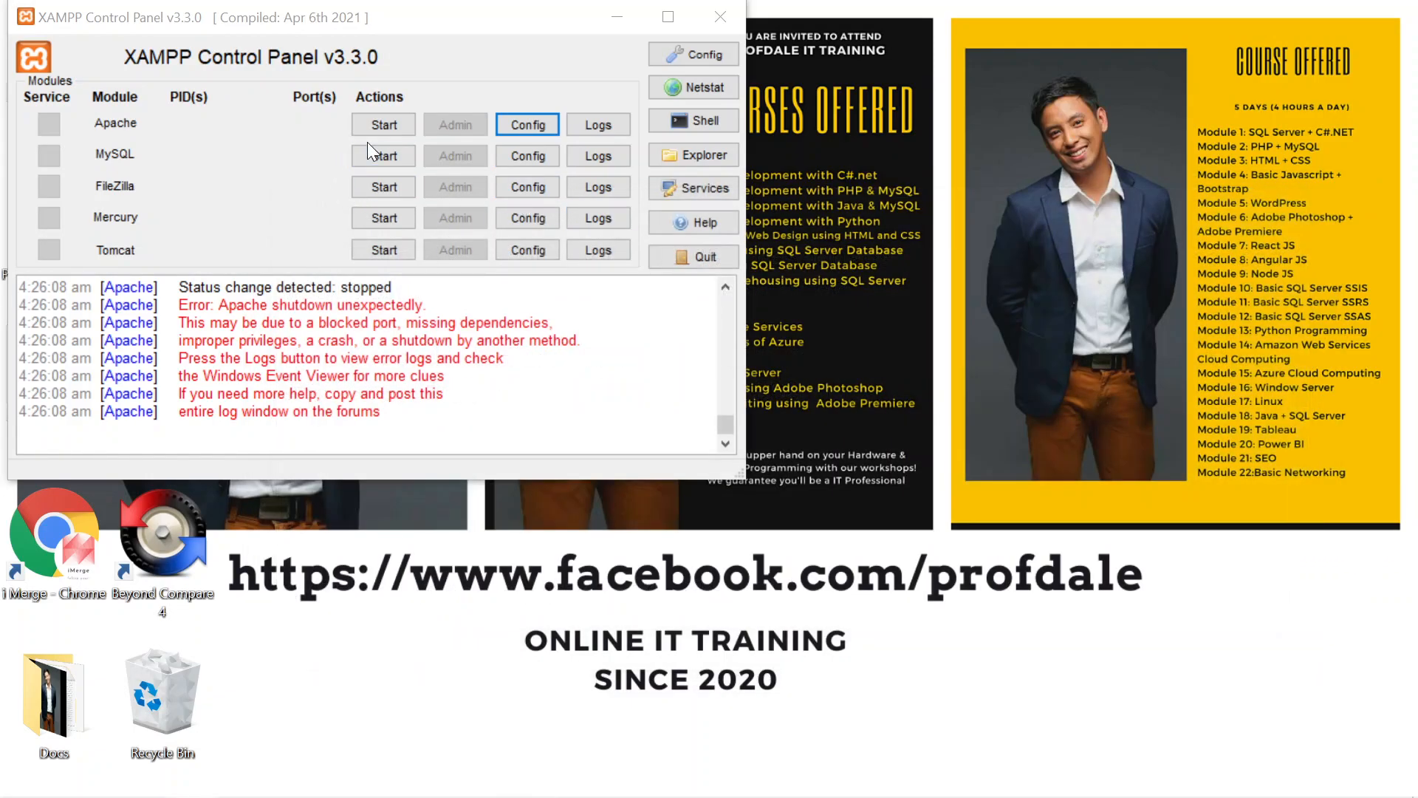
Step: Start the Apache and MySQL modules in the XAMPP Control Panel
click(383, 130)
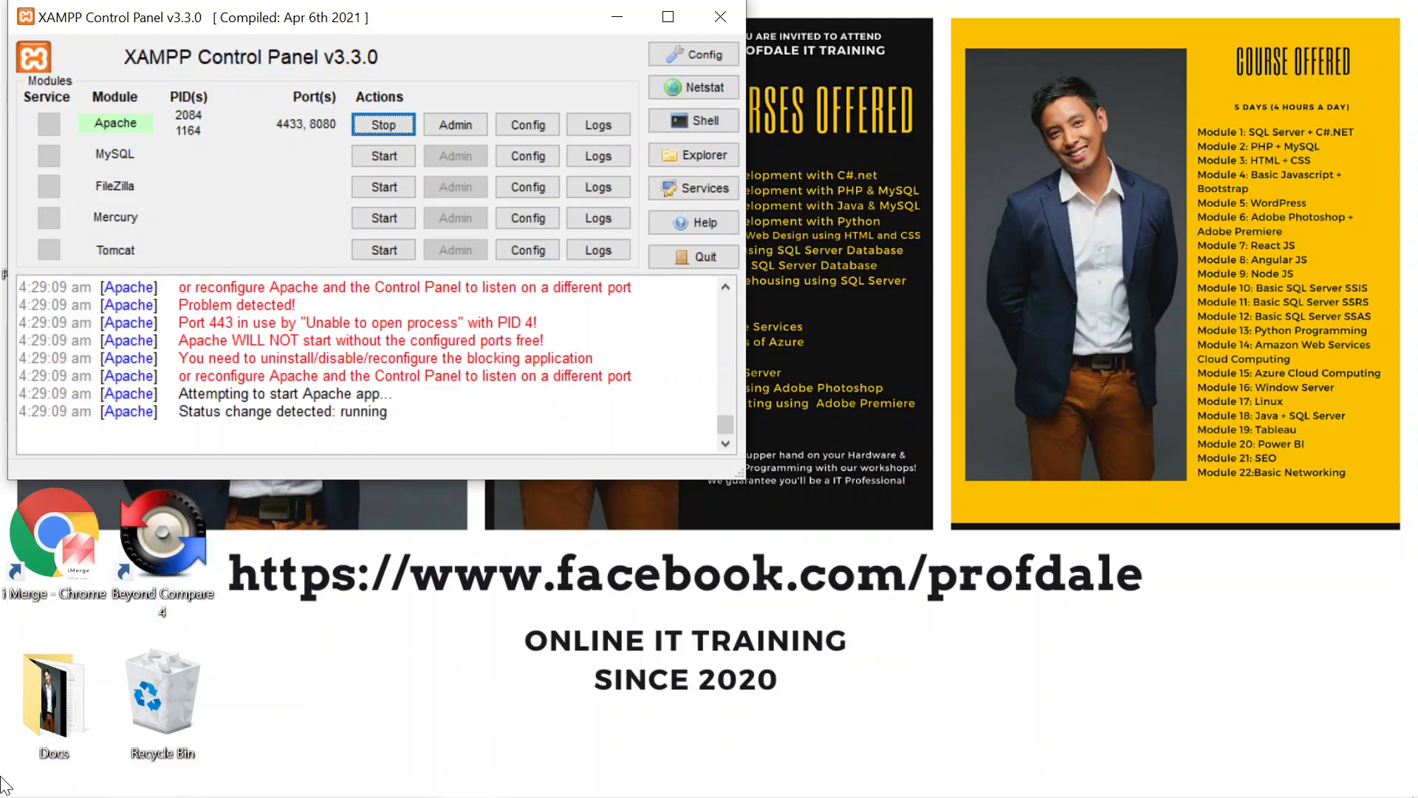
click(378, 158)
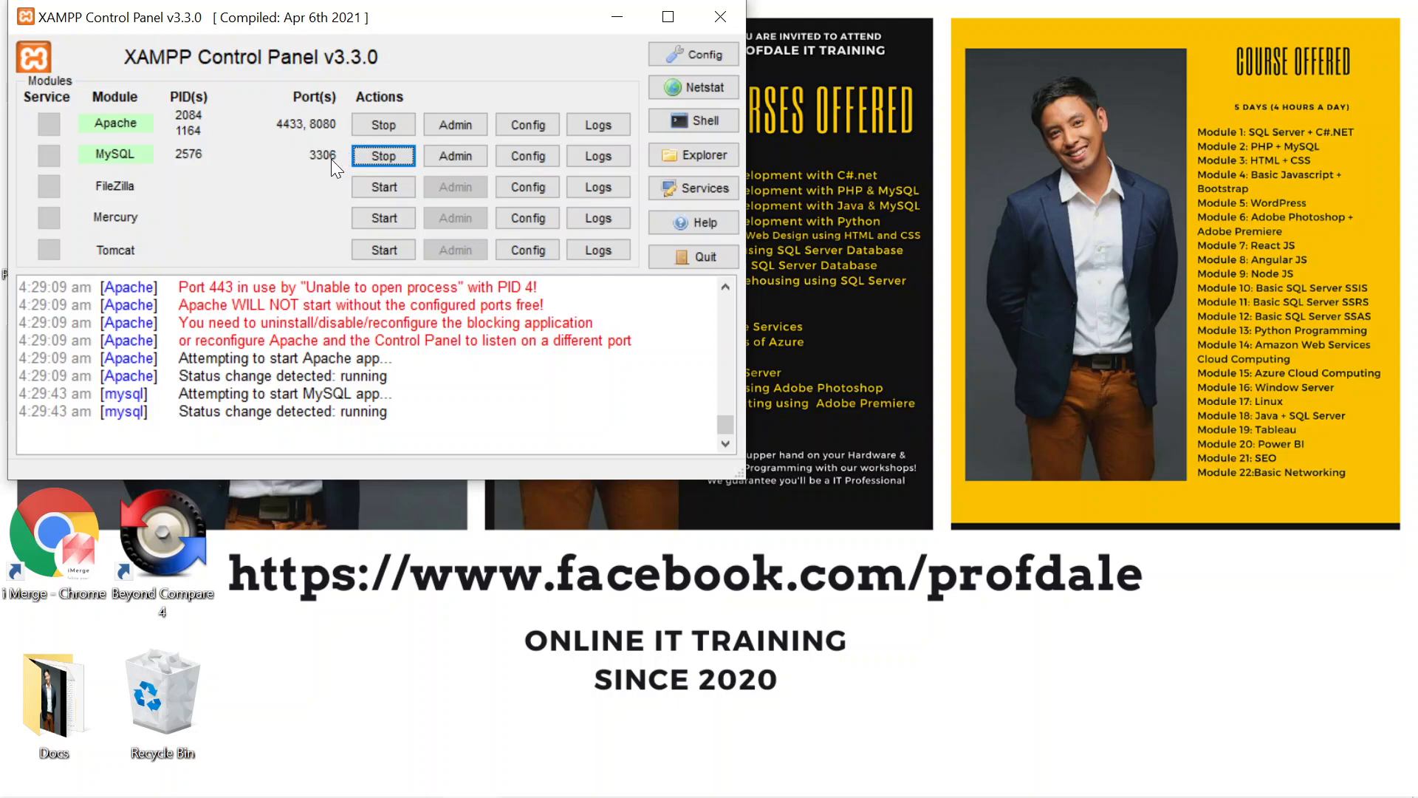
Step: Open MySQL's admin page in the browser and bring the browser window into view
click(448, 157)
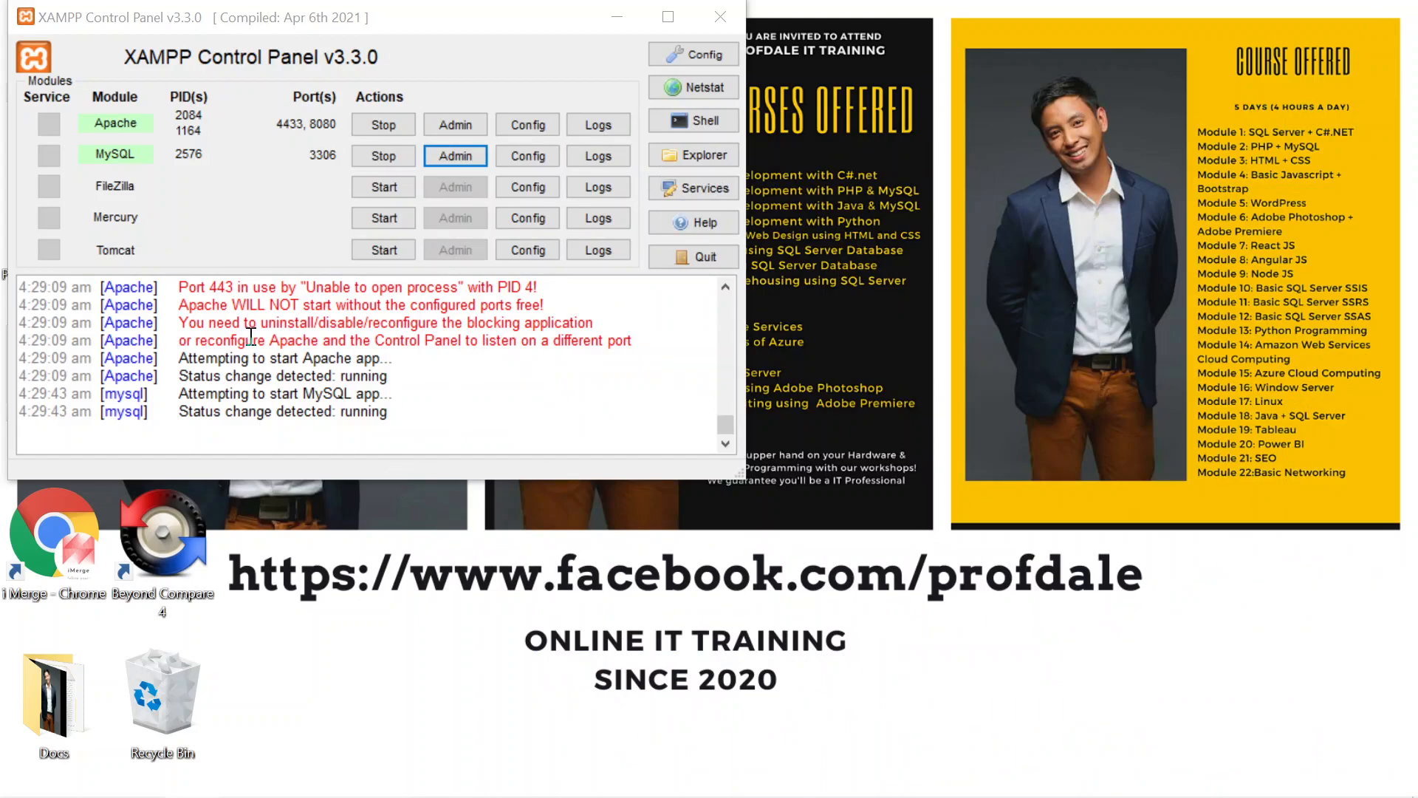
mouse_move(428, 794)
key(Tab)
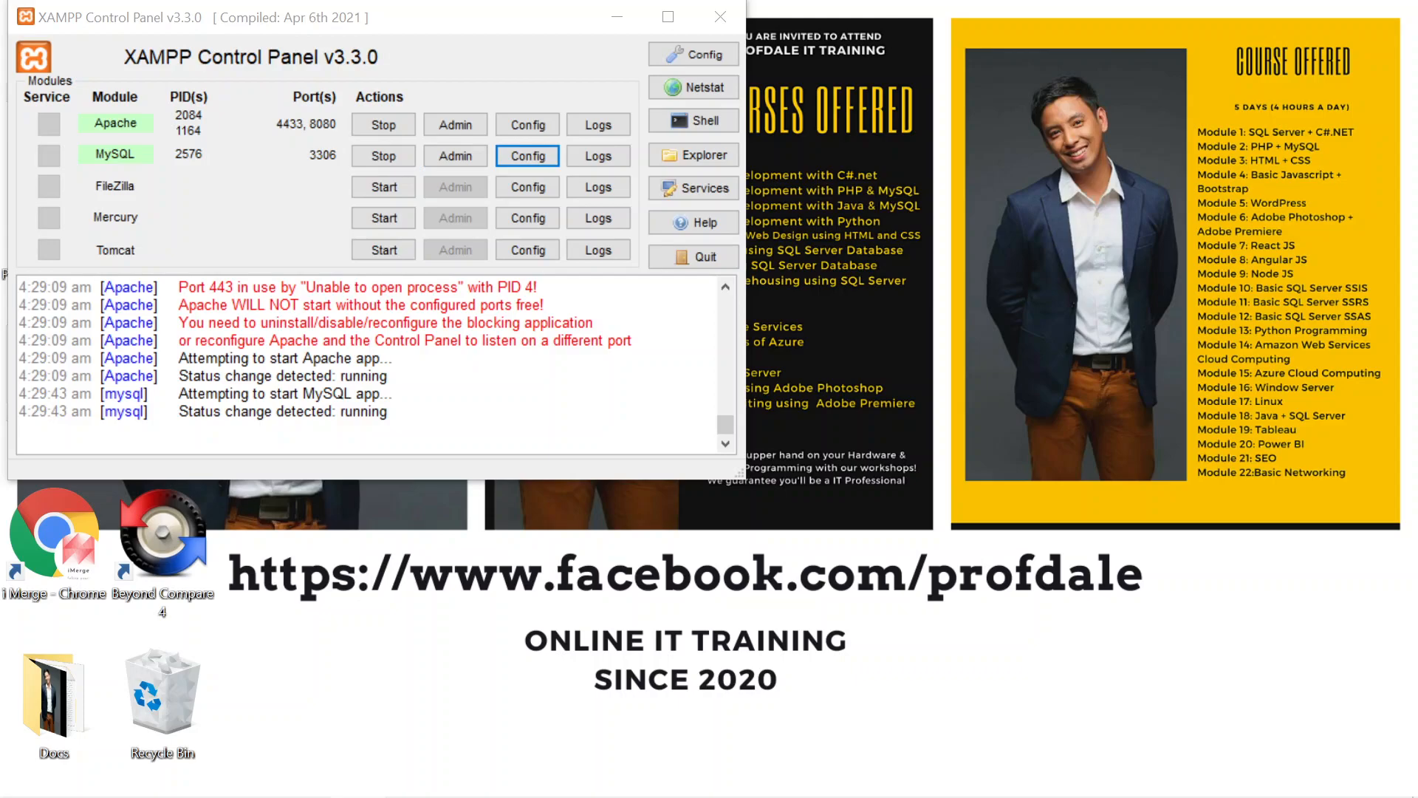
drag(1415, 3, 810, 29)
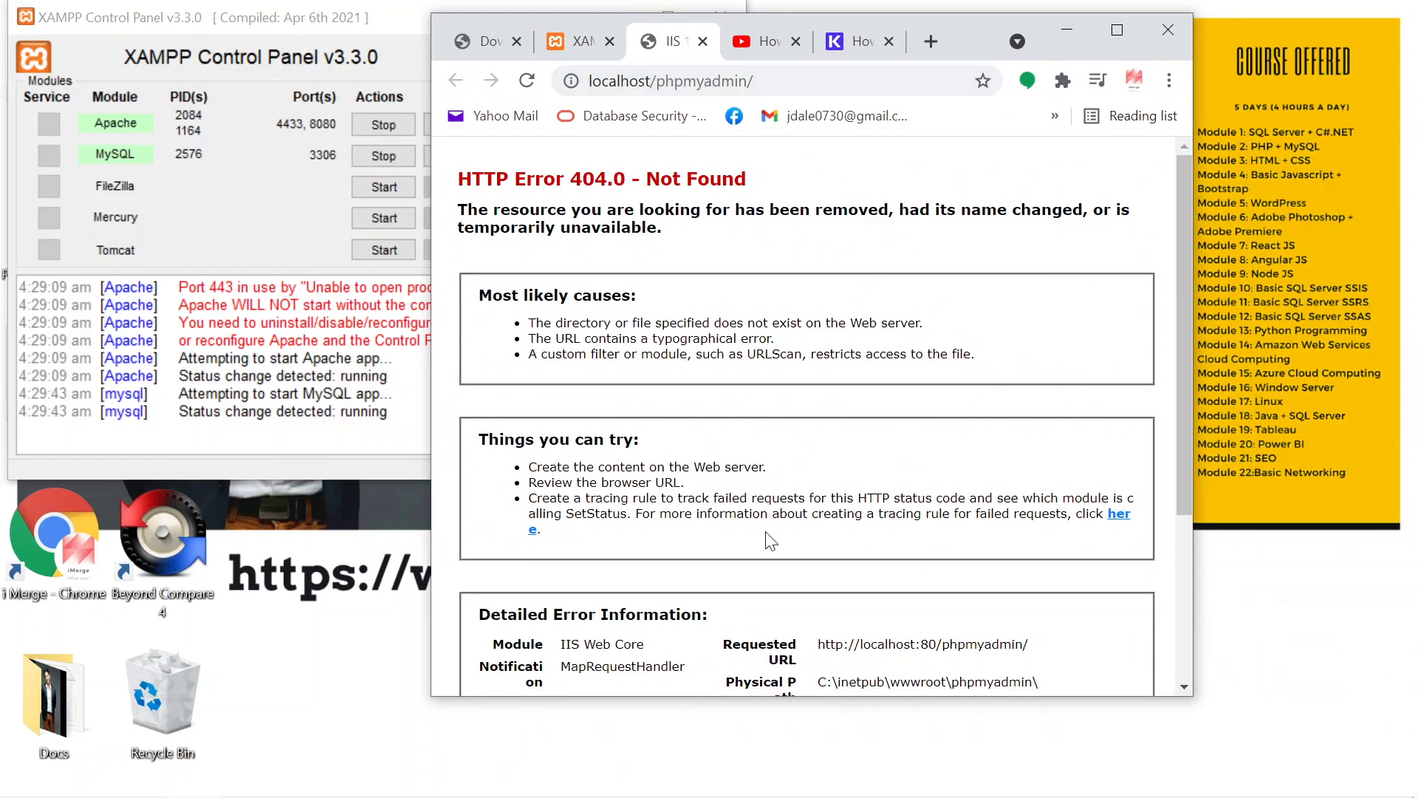
scroll(790, 569, down, 1)
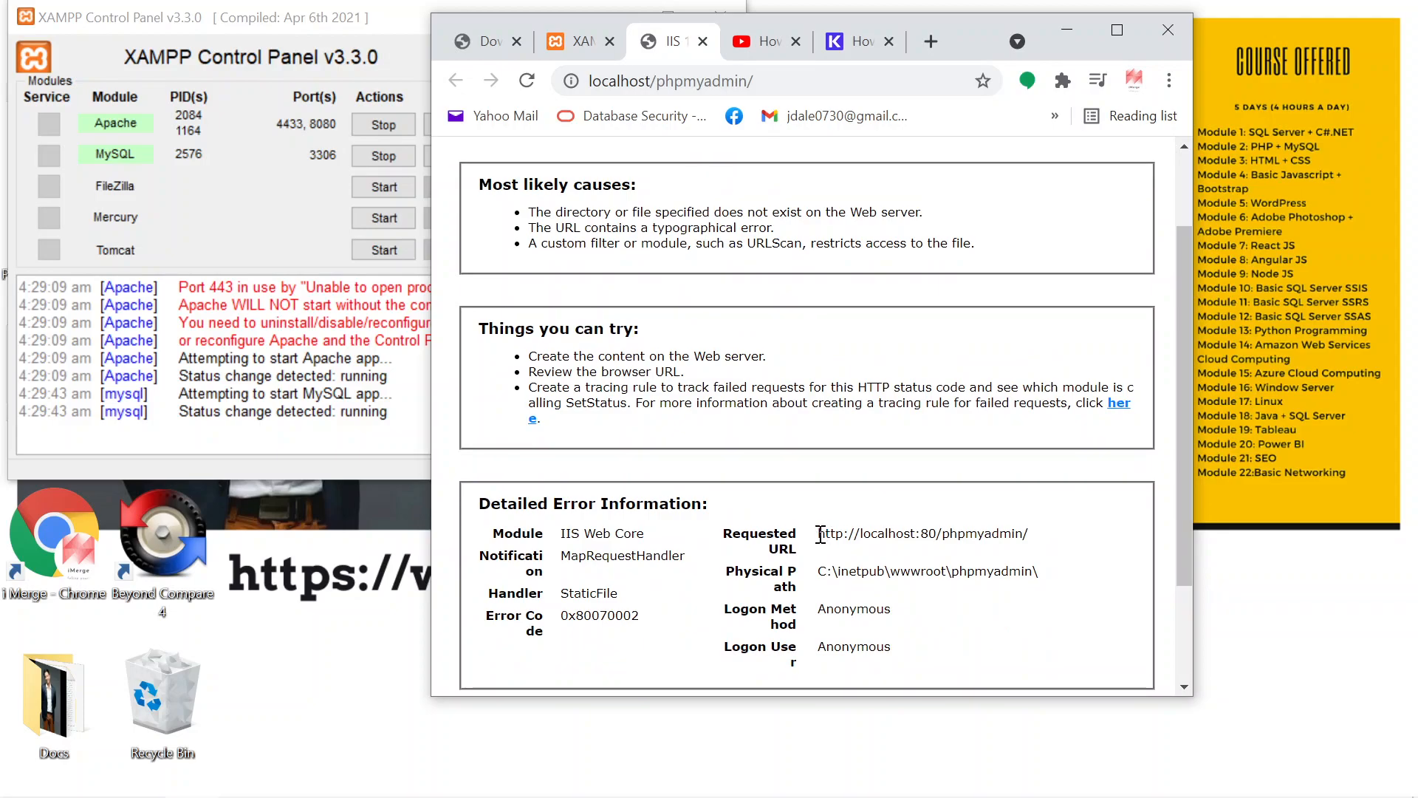
drag(821, 533, 1038, 554)
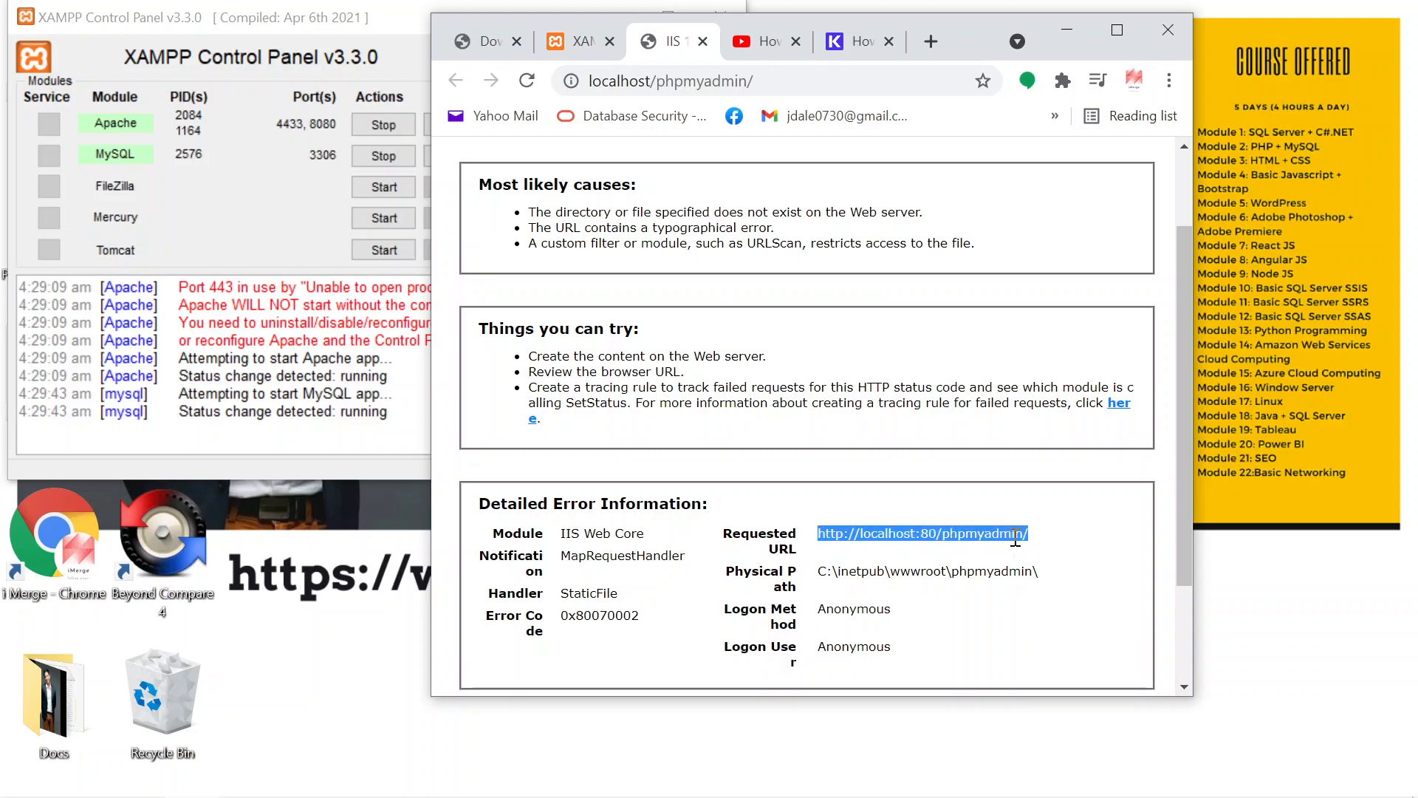
right_click(1016, 541)
click(1165, 557)
click(741, 82)
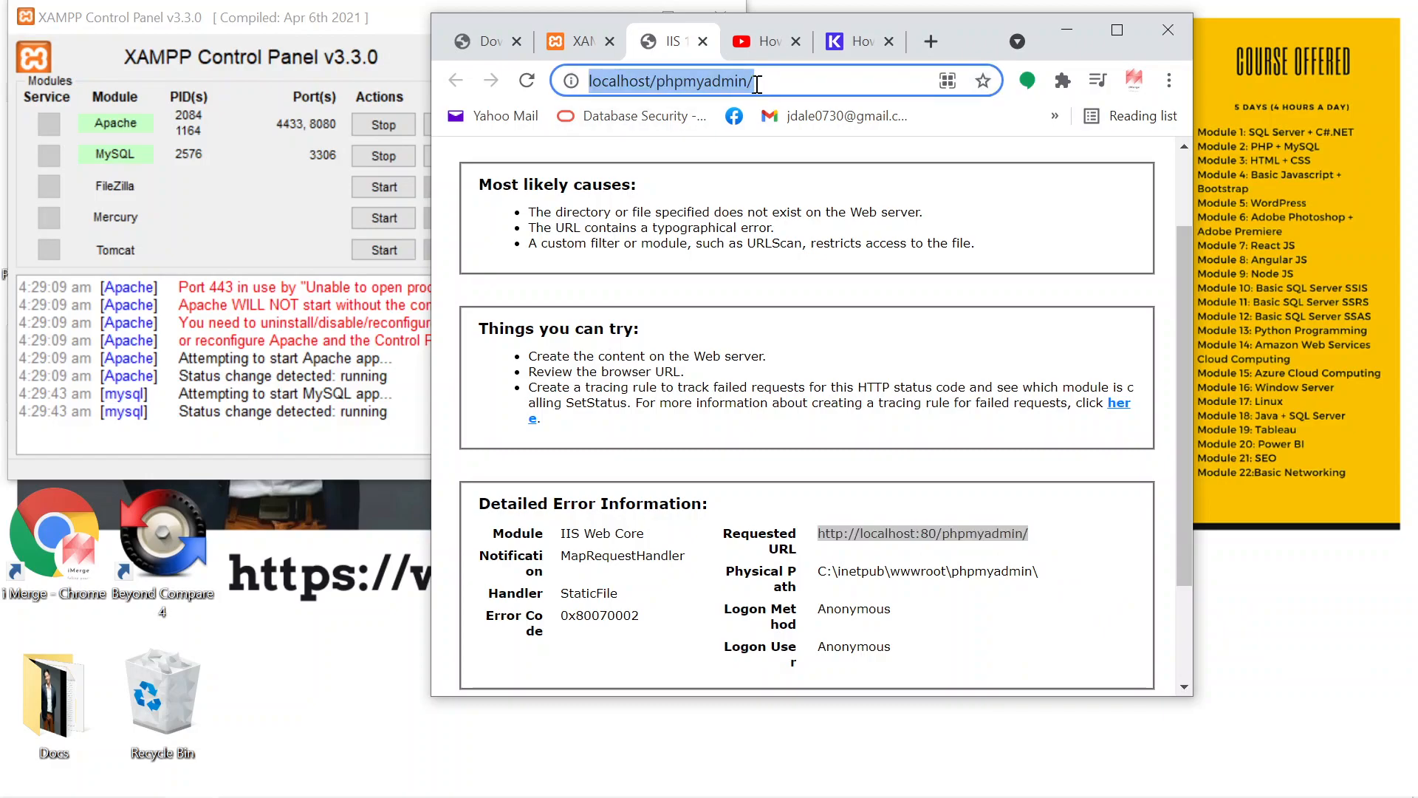
key(ctrl+v)
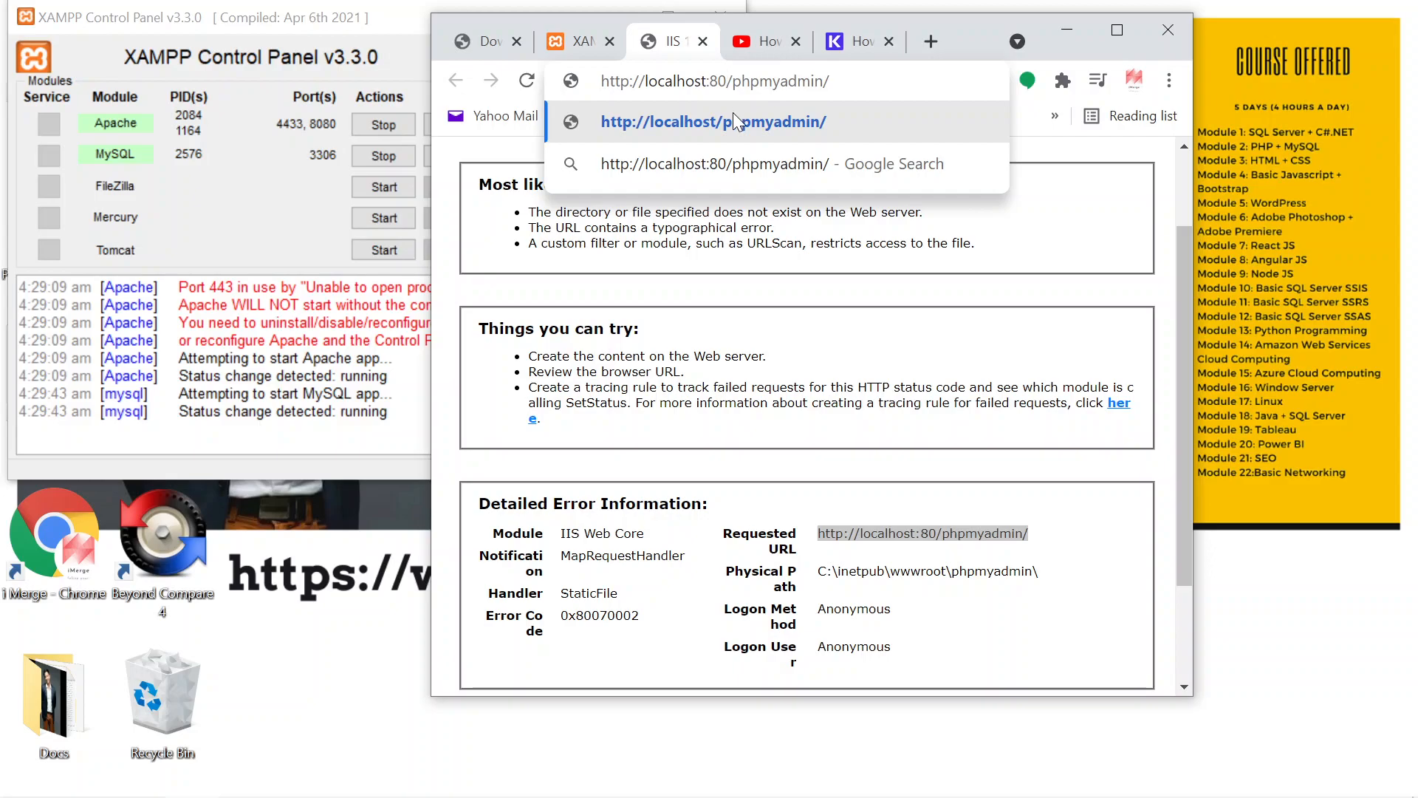
text(80)
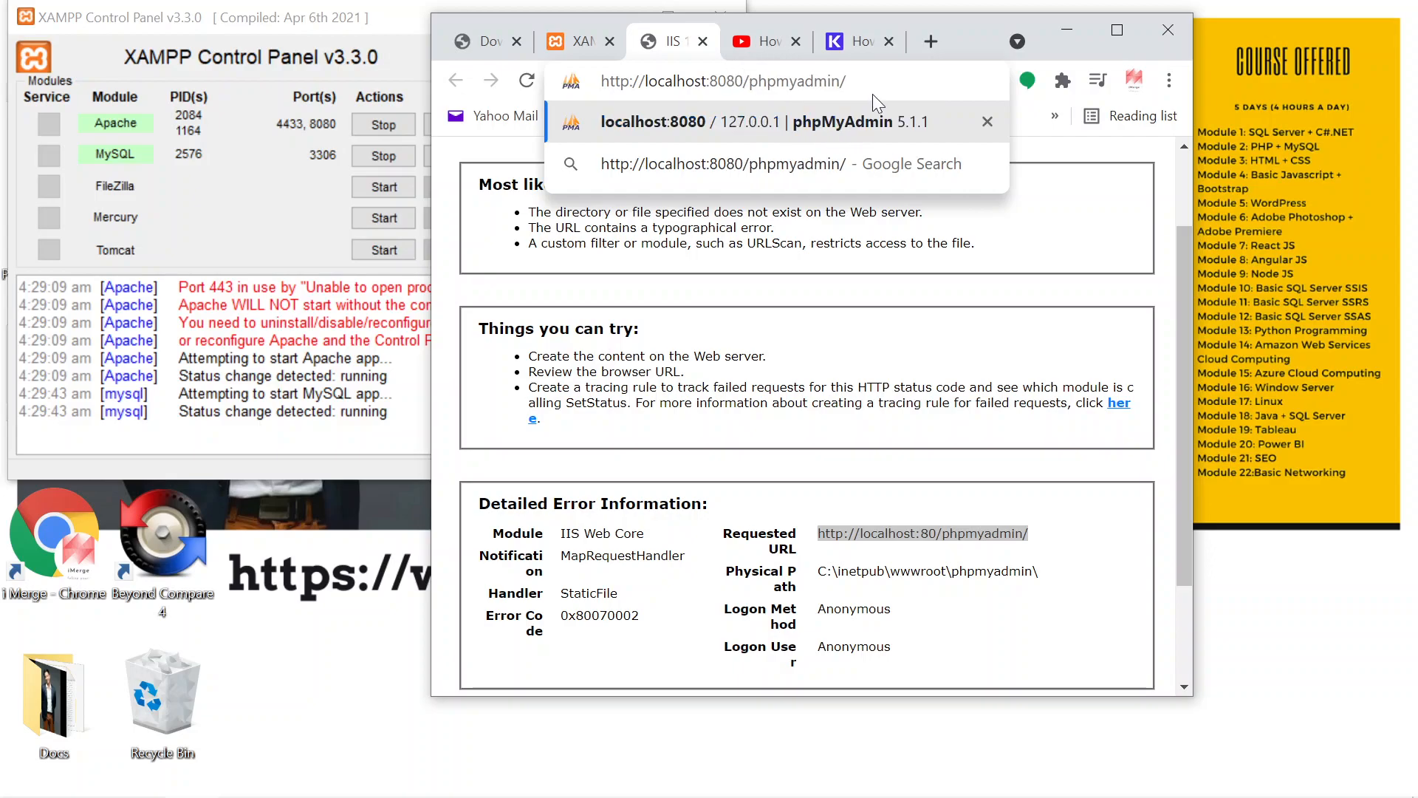
key(Return)
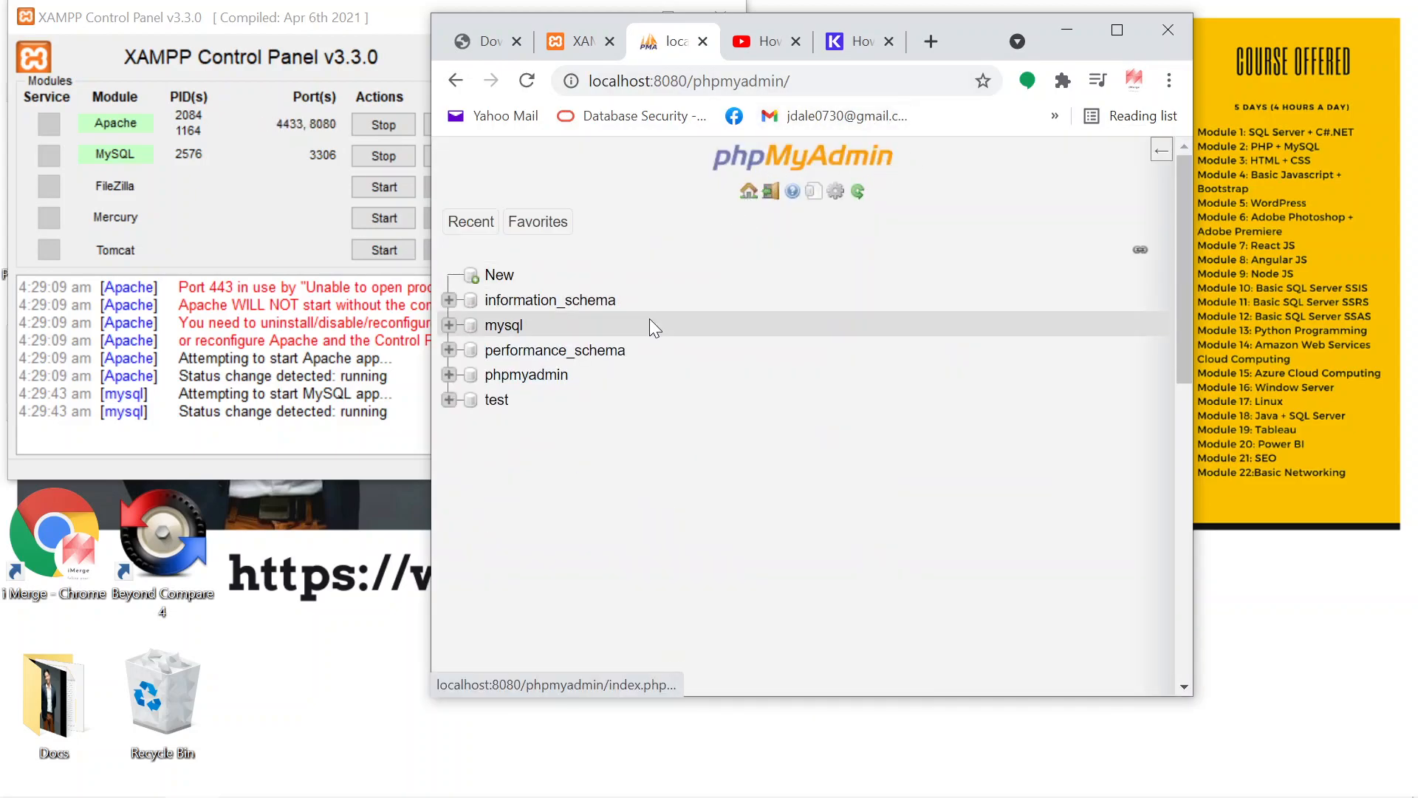
Step: Examine the phpMyAdmin home page in a maximized browser window, then minimize the browser
click(1117, 30)
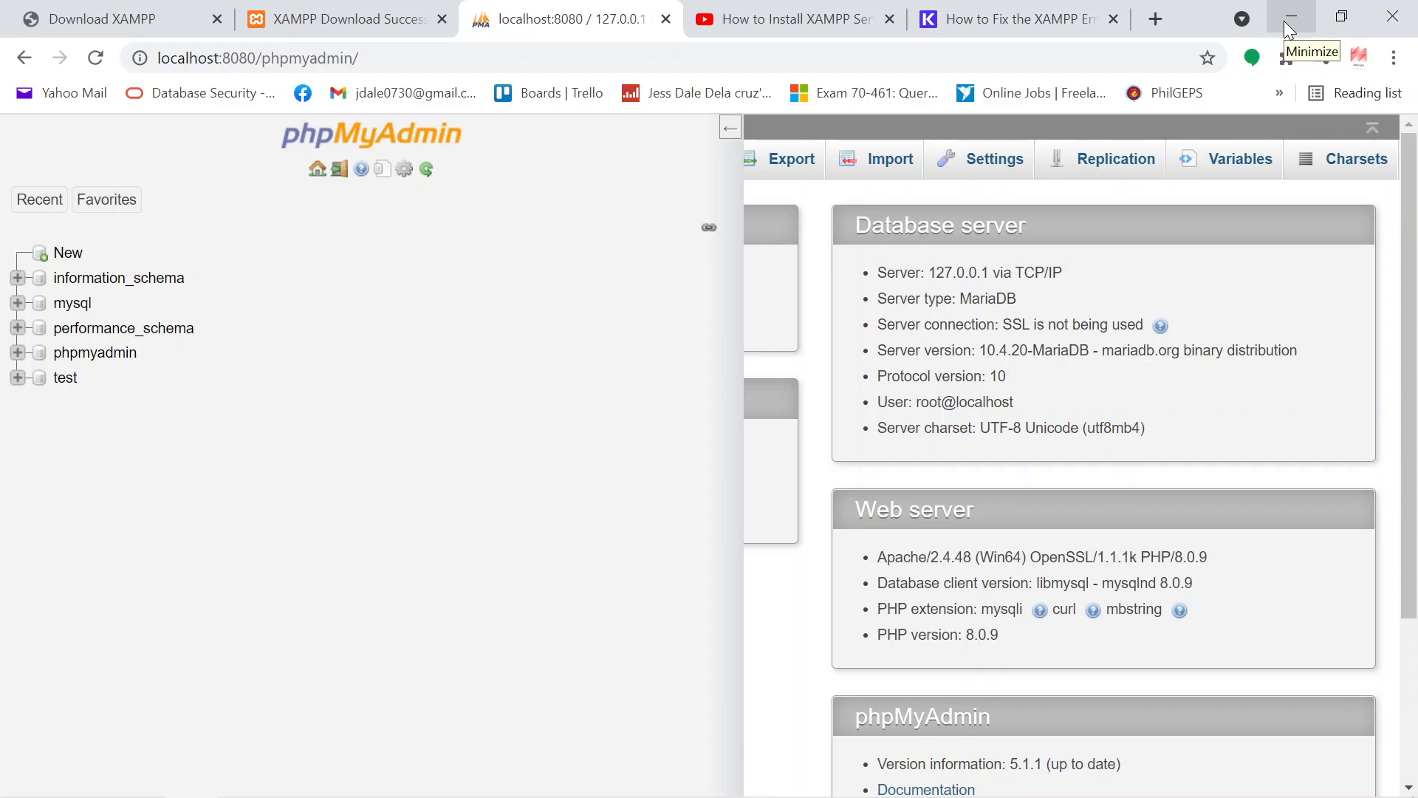
click(730, 134)
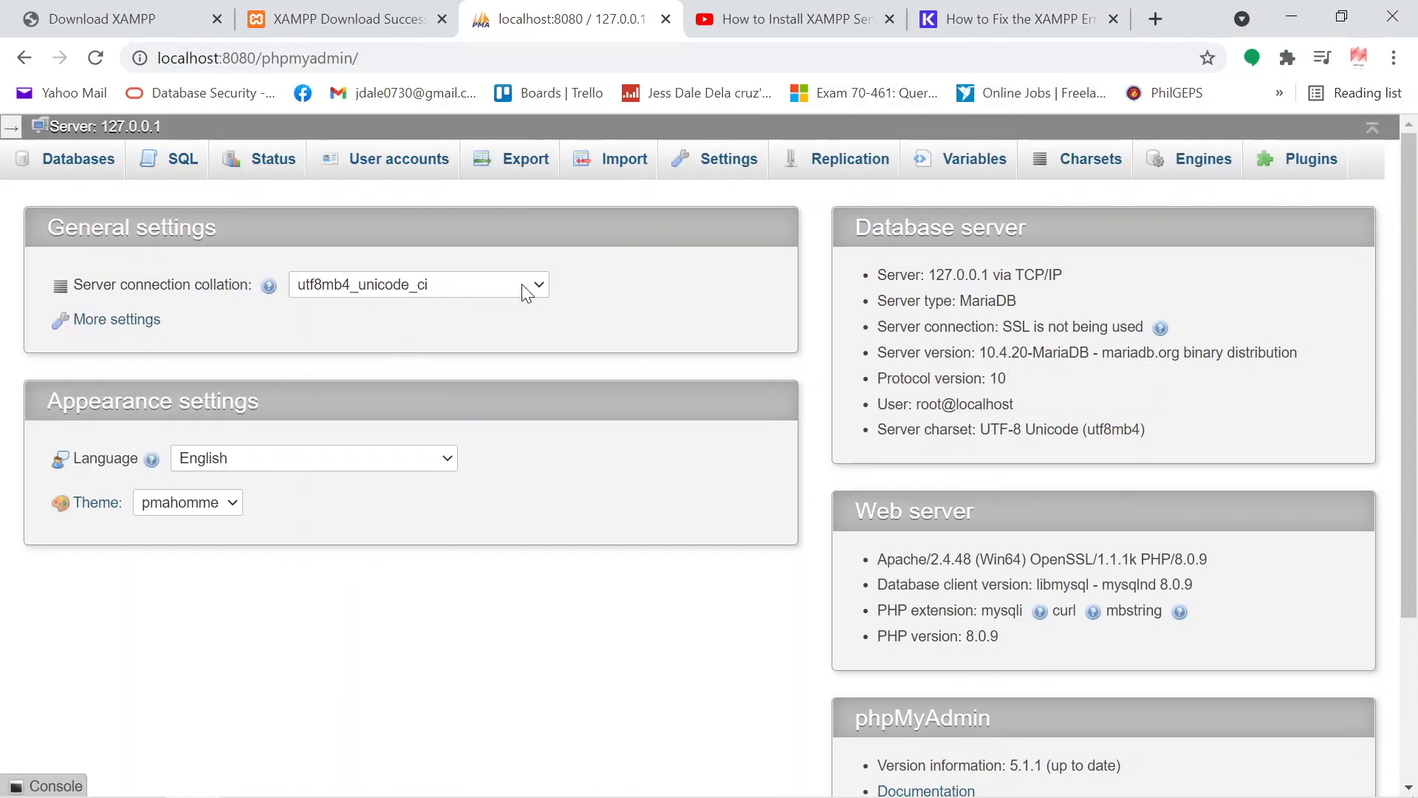
click(1306, 25)
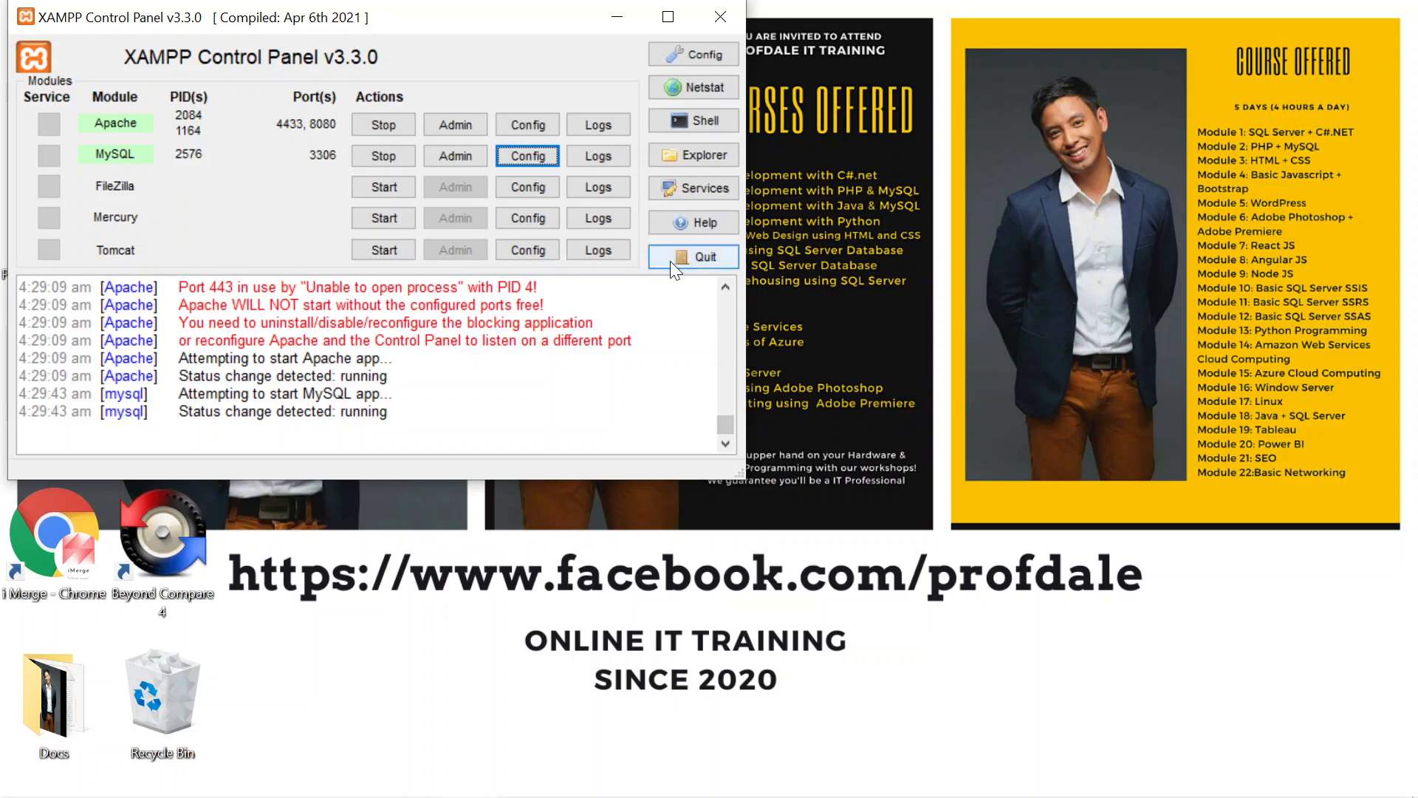
Step: Launch Notepad++ from the Windows search
click(92, 782)
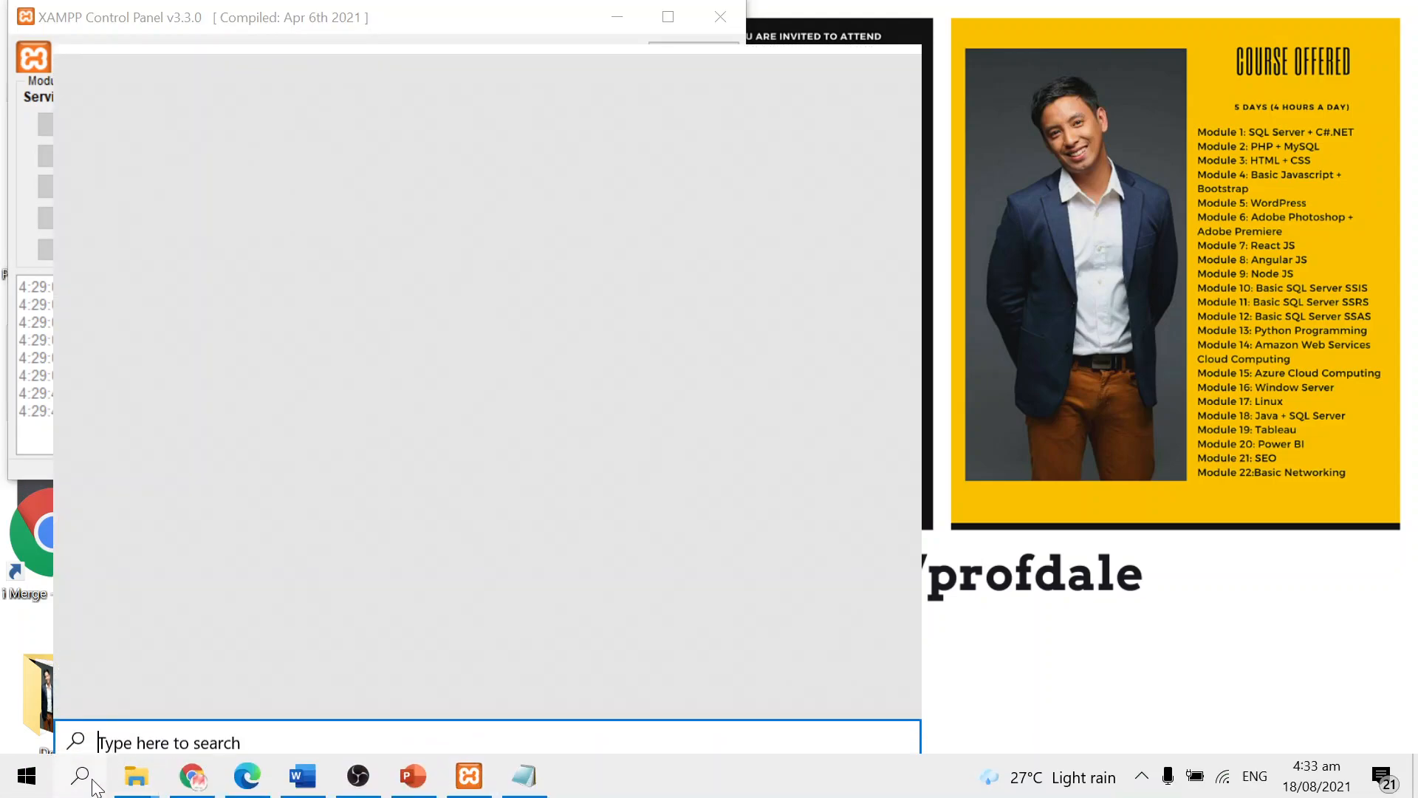
text(NO)
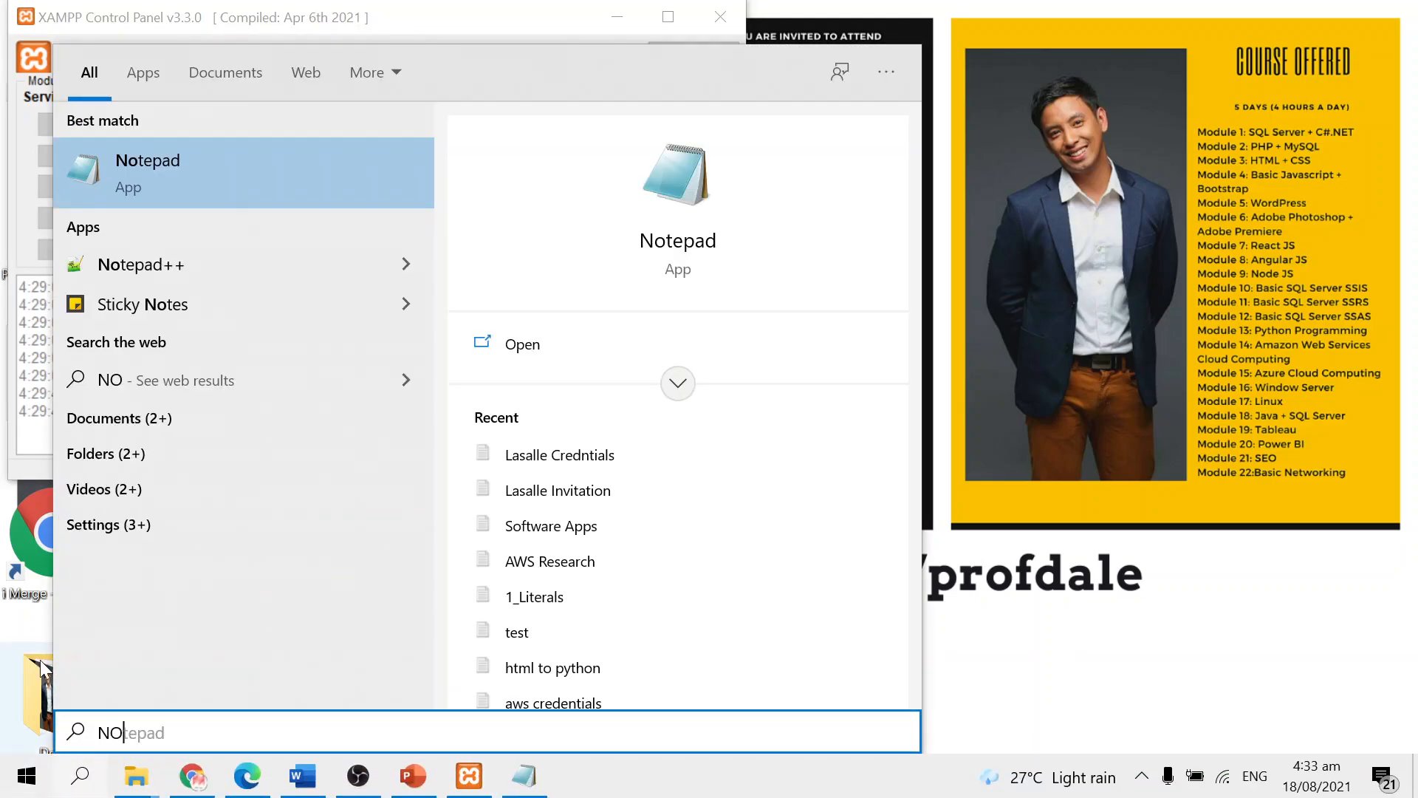
click(158, 263)
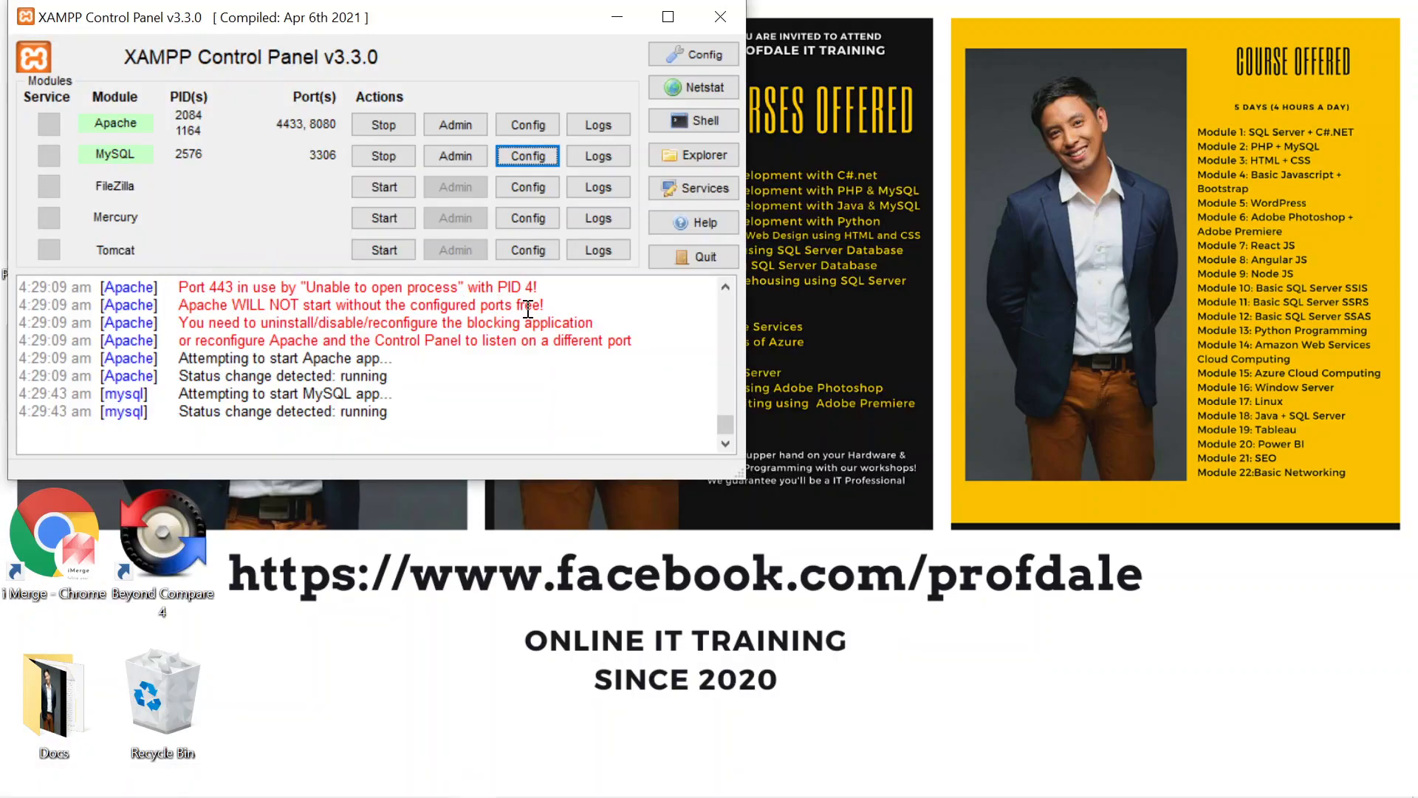
click(872, 87)
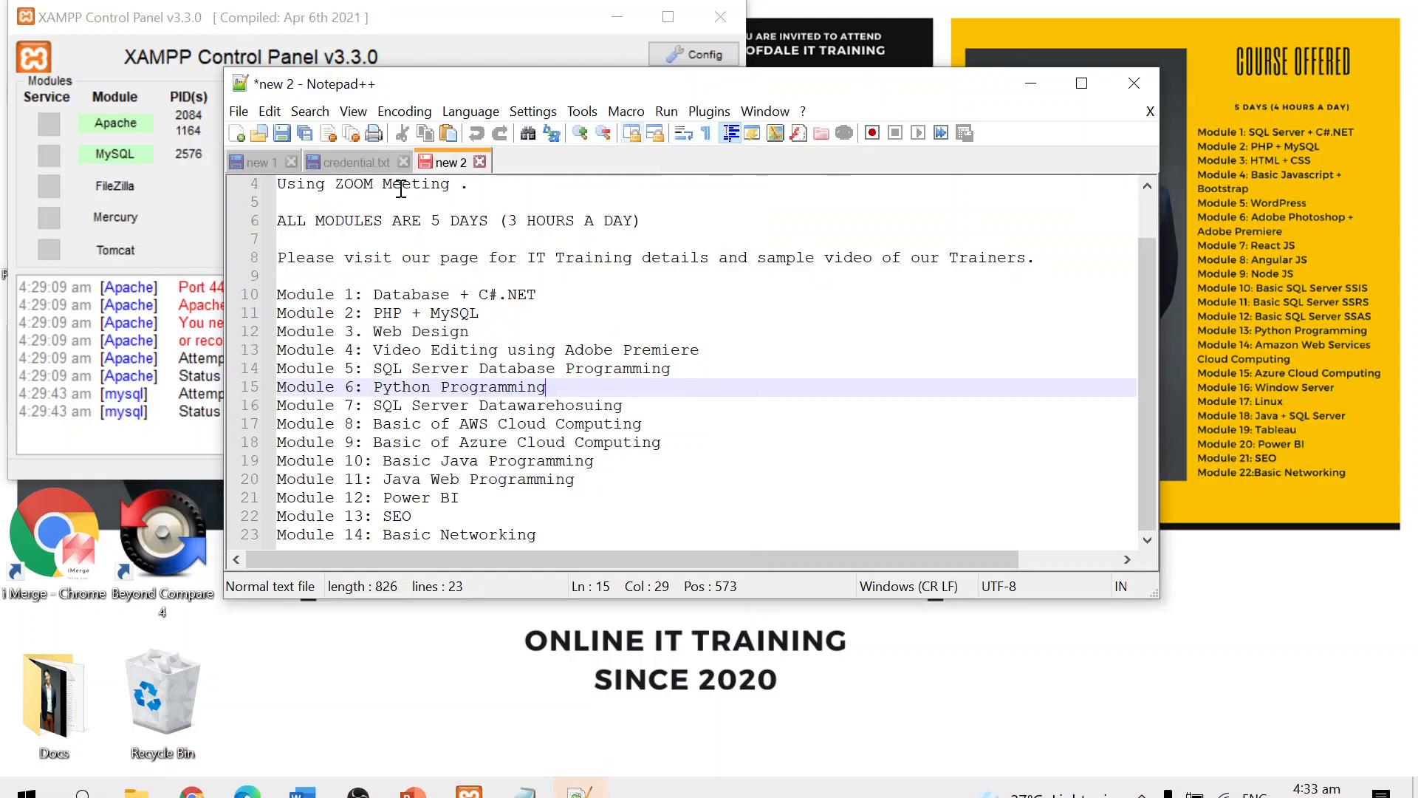
Step: Change the course length on line 6 of the open text document to 4 hours a day
drag(448, 598, 443, 729)
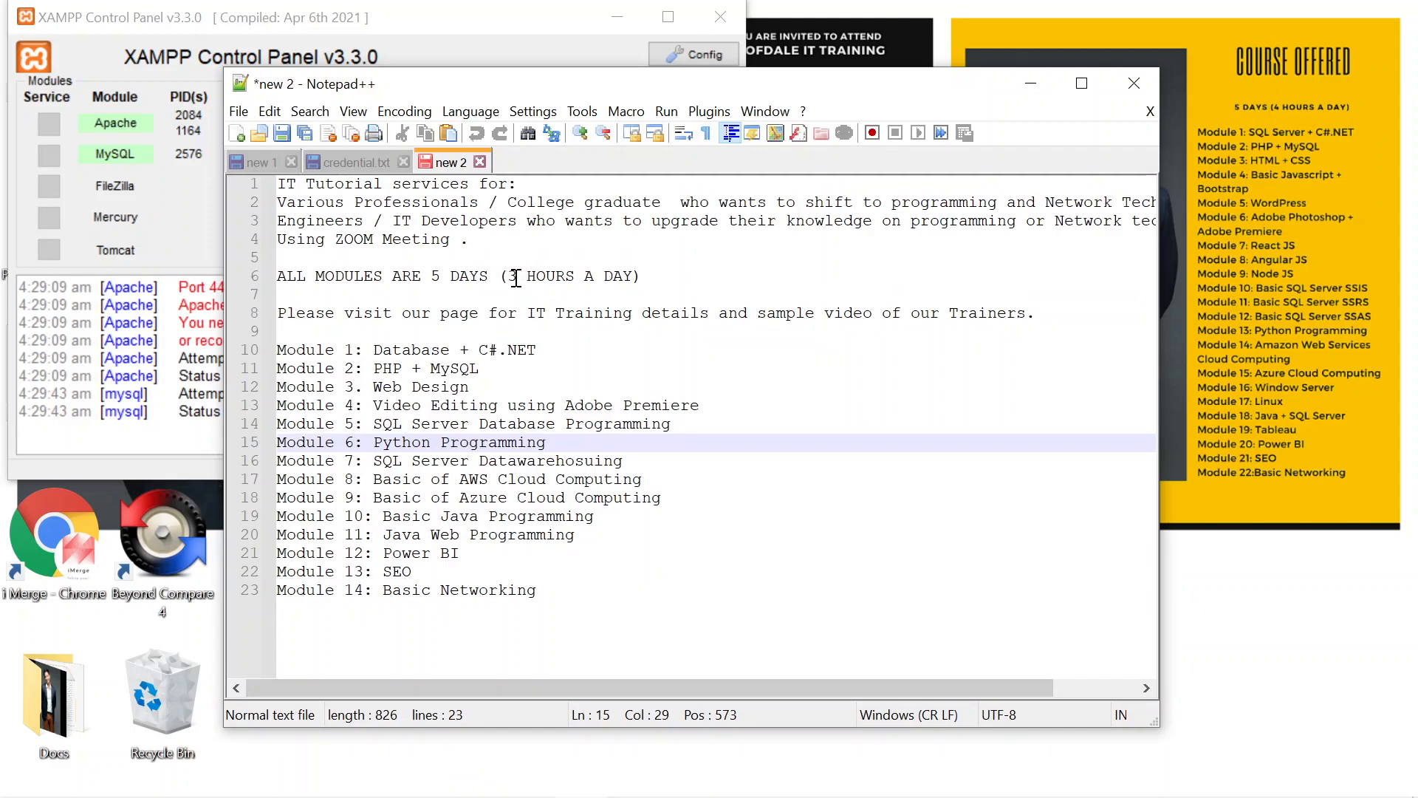
drag(517, 275, 509, 277)
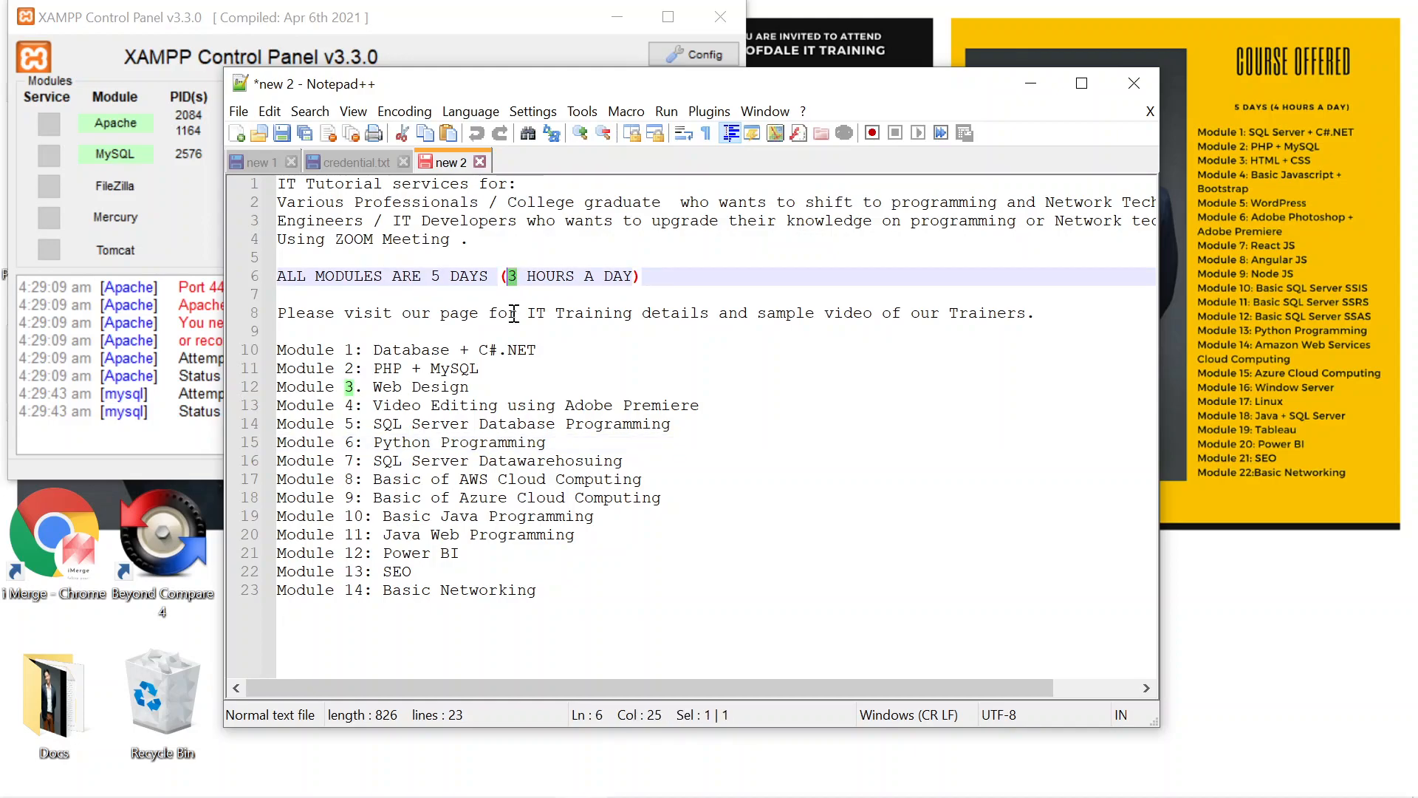
text(4)
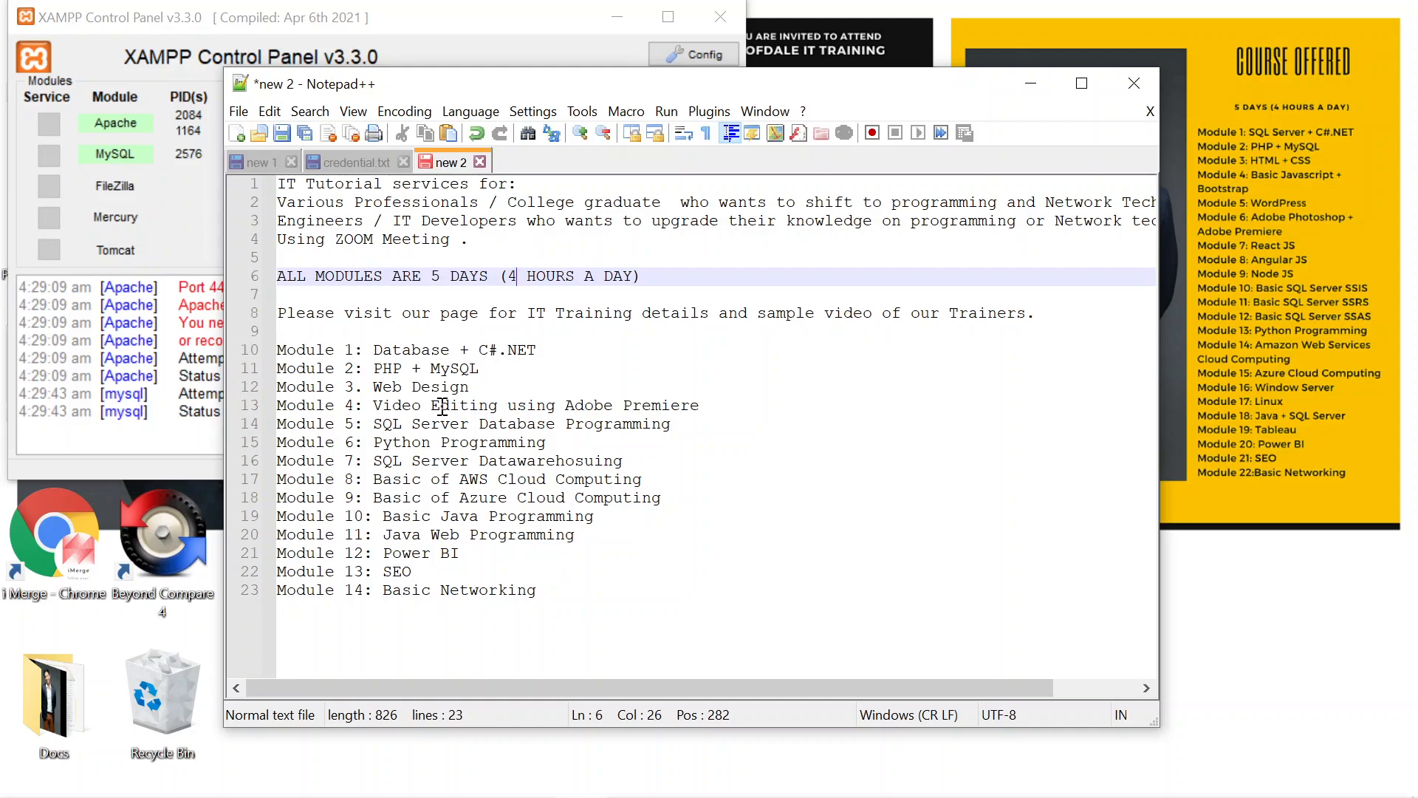
Step: Create a new document and paste in a PHP script that echoes "Hello Everyone"
click(238, 110)
click(303, 31)
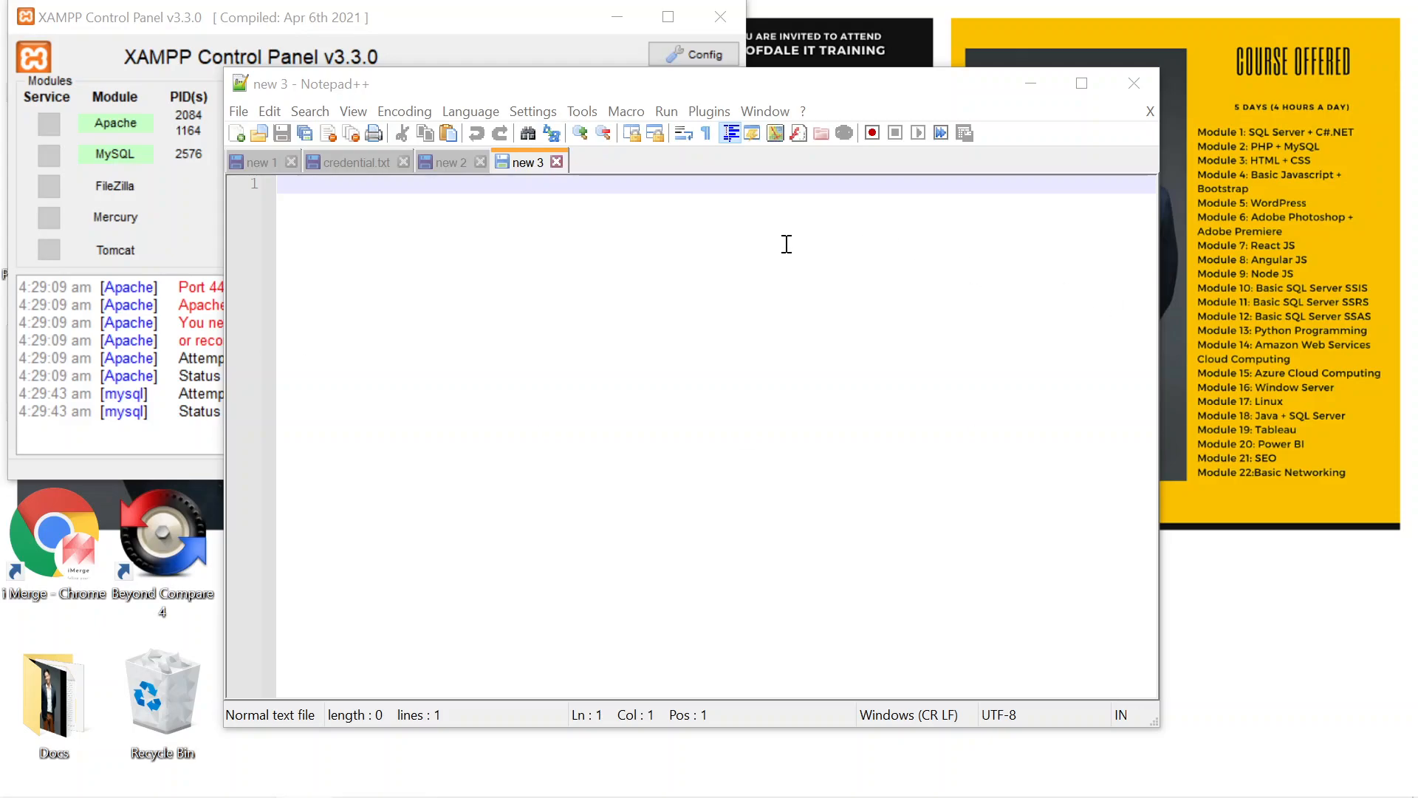
click(352, 216)
key(ctrl+v)
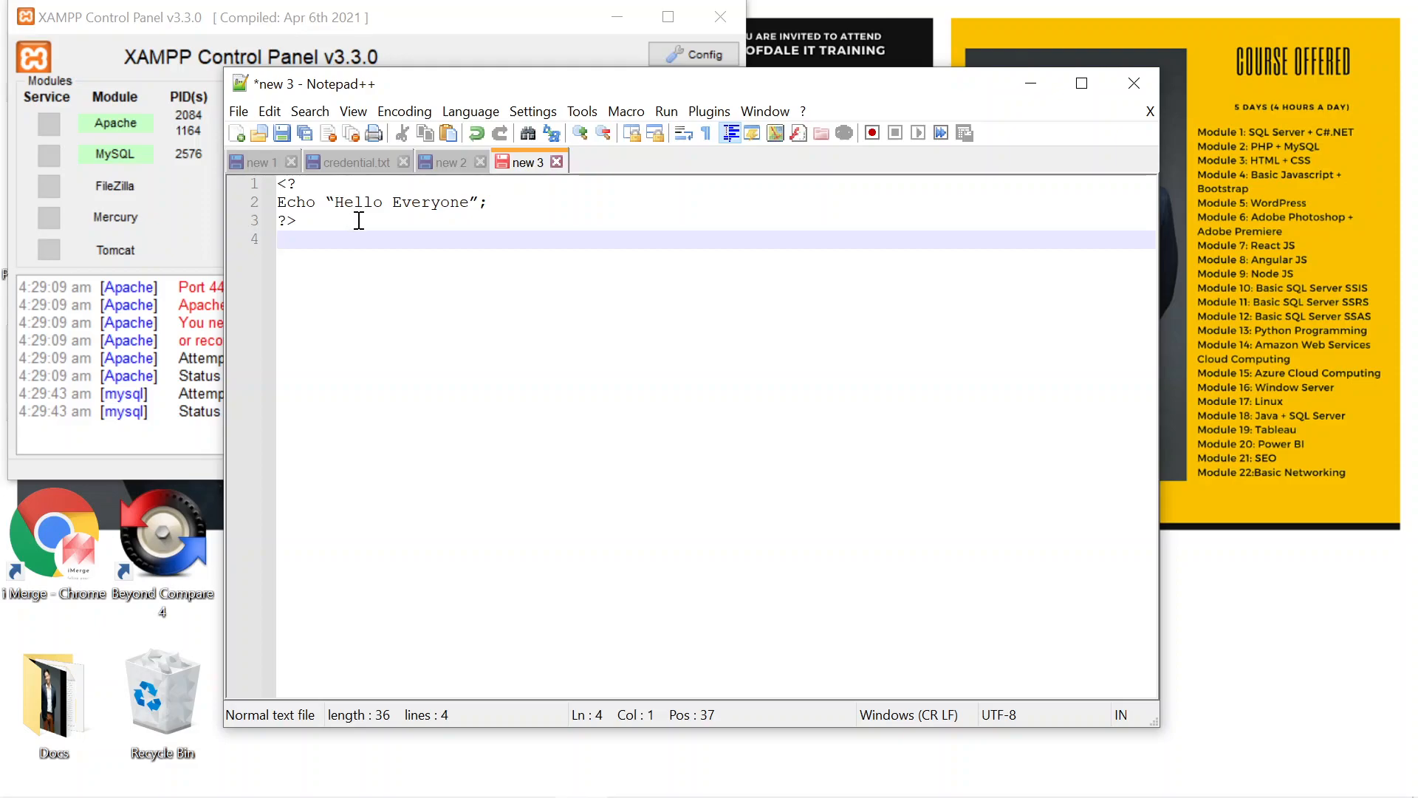
Step: Start Save As for the new document, set the file type to All types and name it Demo.php
click(238, 116)
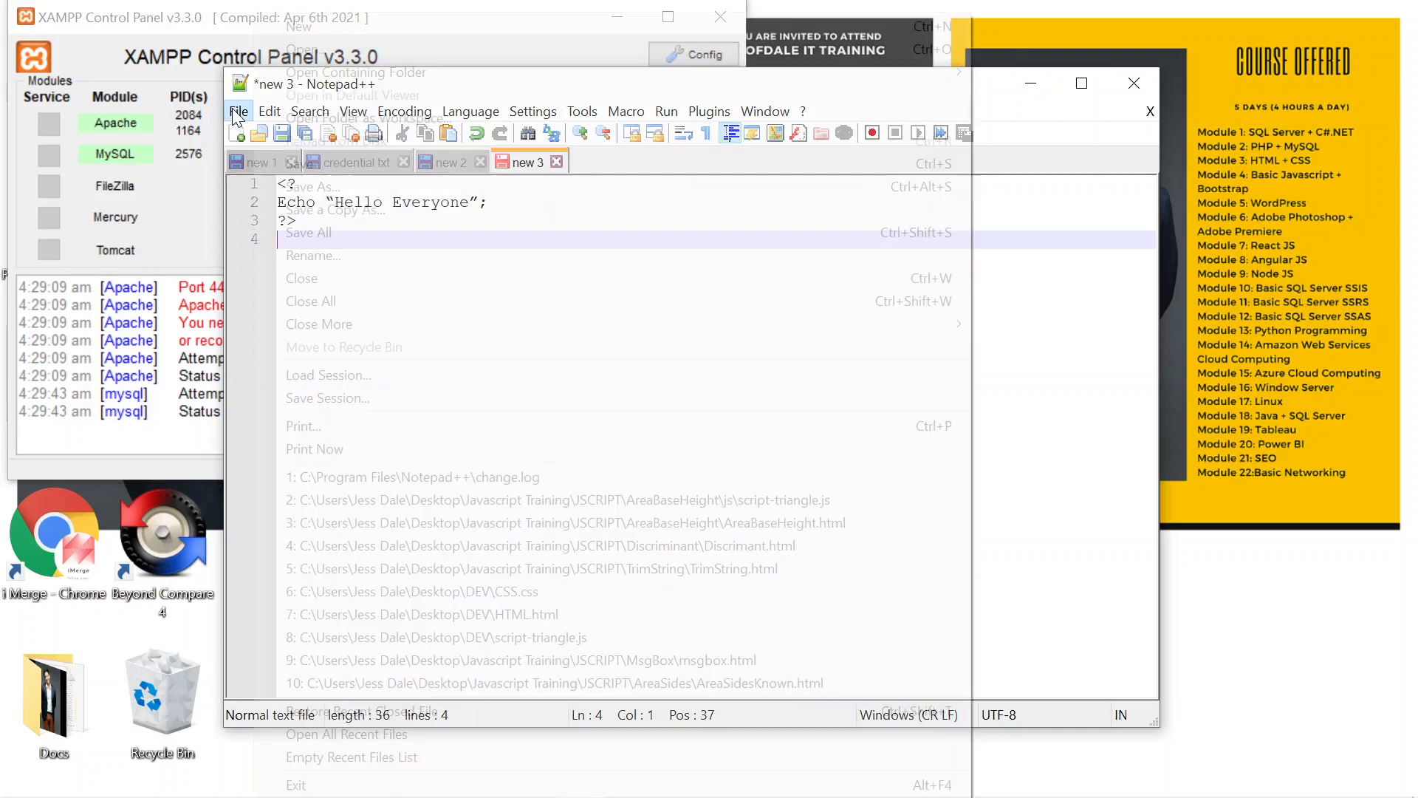
click(281, 182)
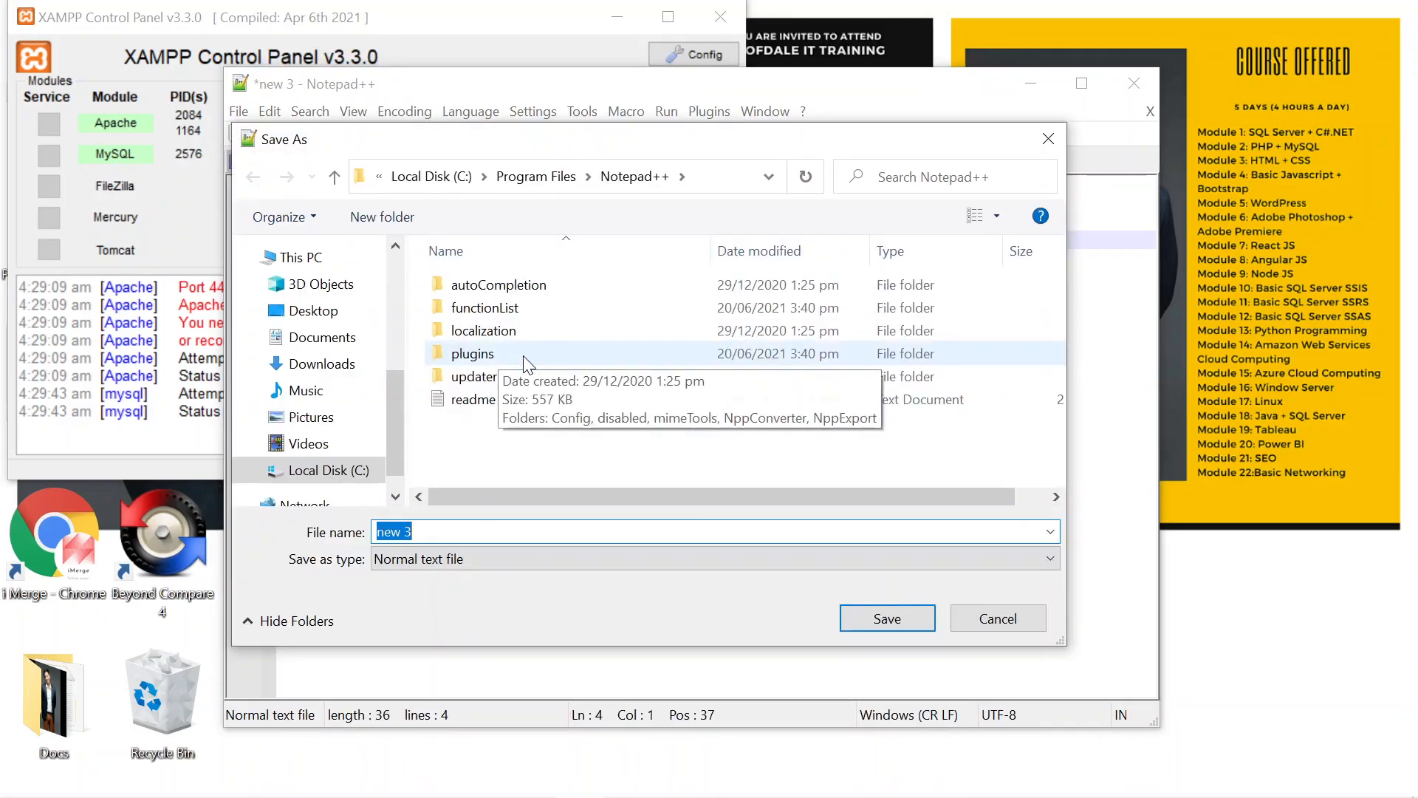
click(1054, 561)
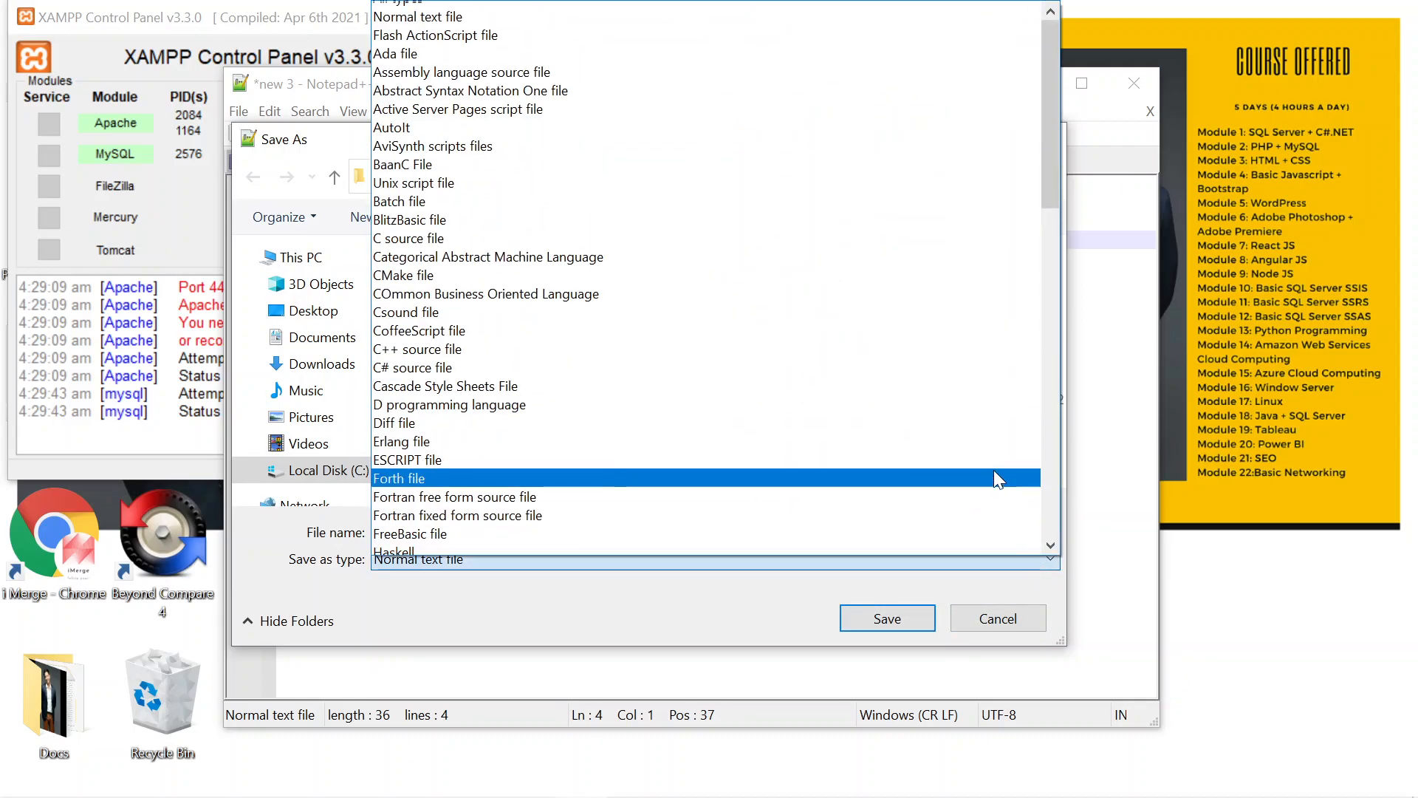
scroll(995, 476, up, 1)
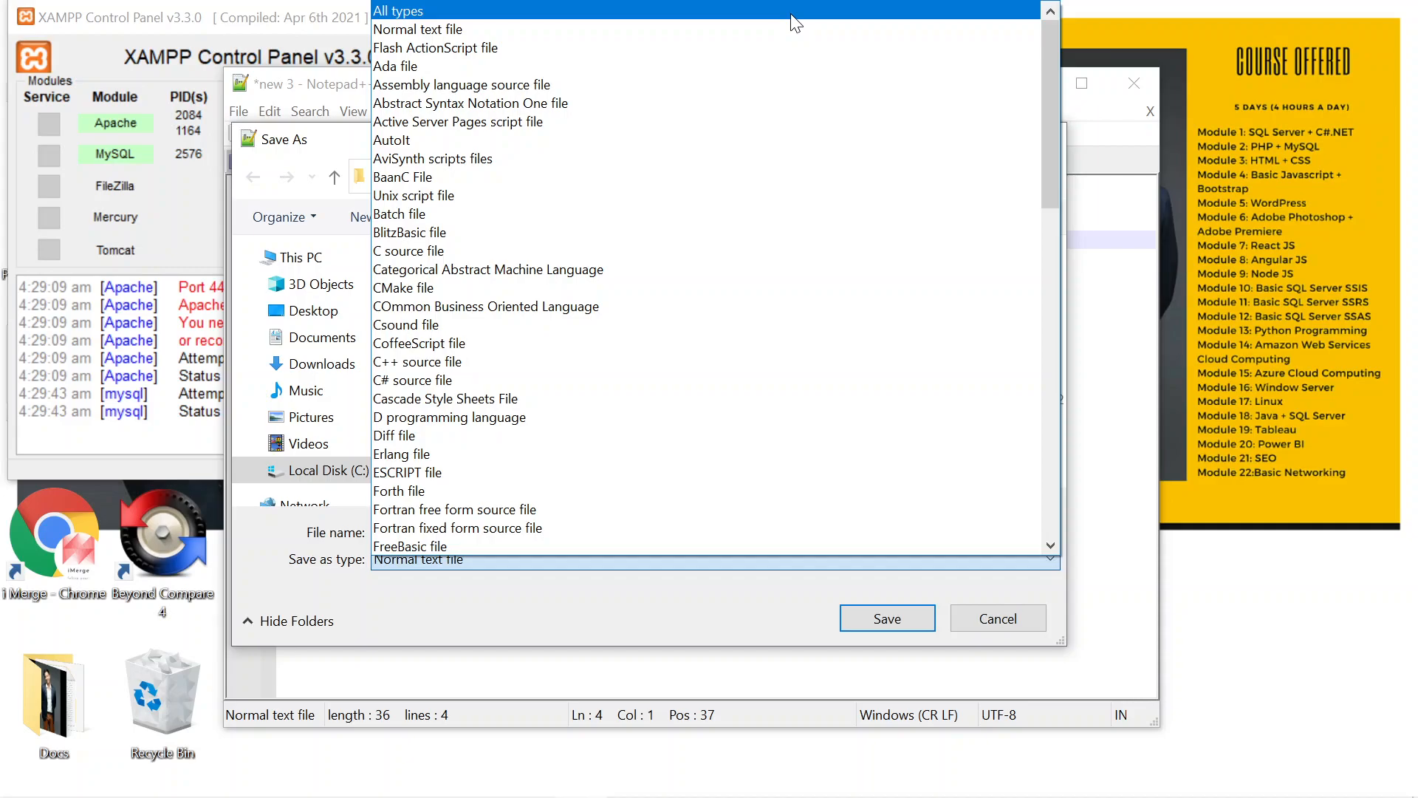
click(795, 22)
double_click(395, 531)
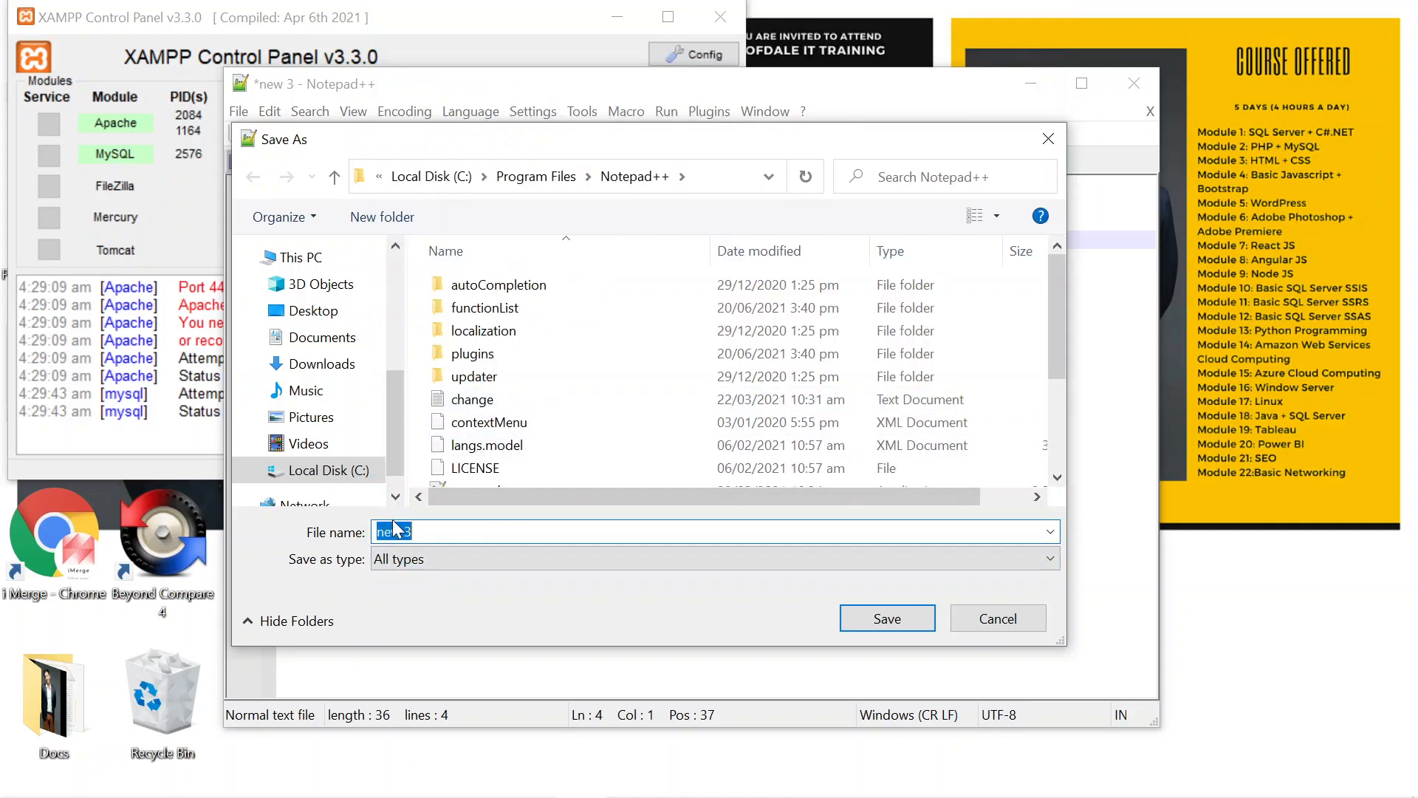
text(Demo.php)
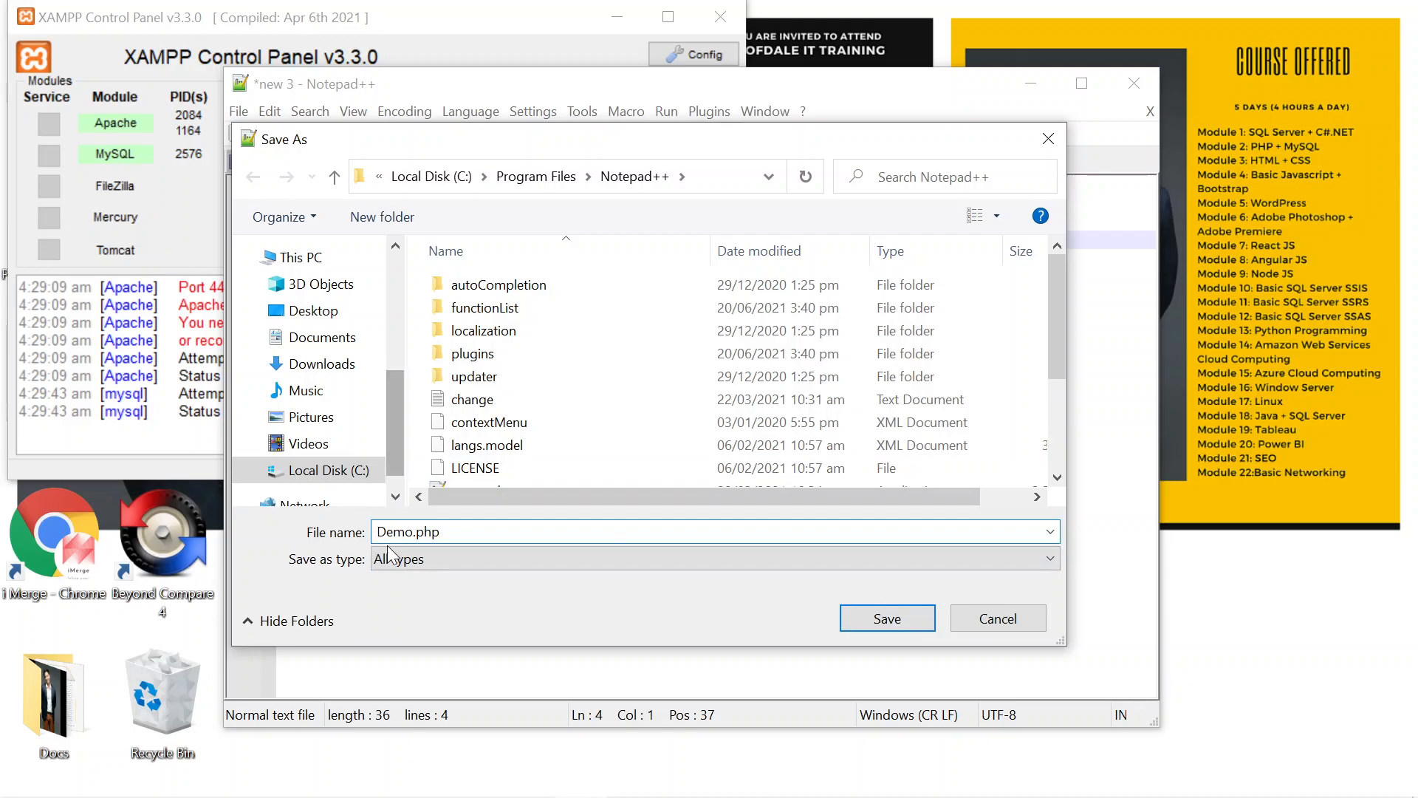
Step: Save Demo.php into the C:\xampp\htdocs folder
click(352, 474)
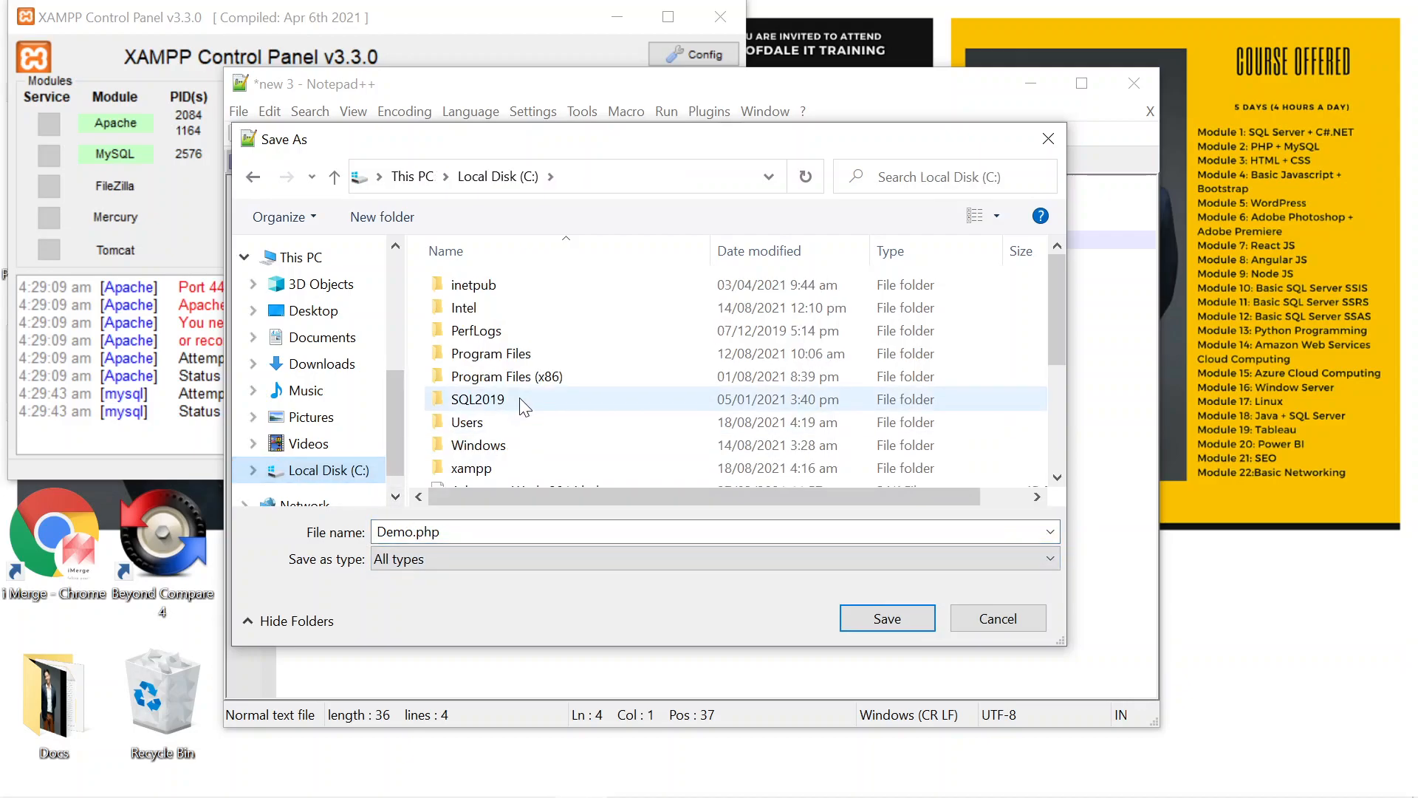
scroll(498, 415, down, 1)
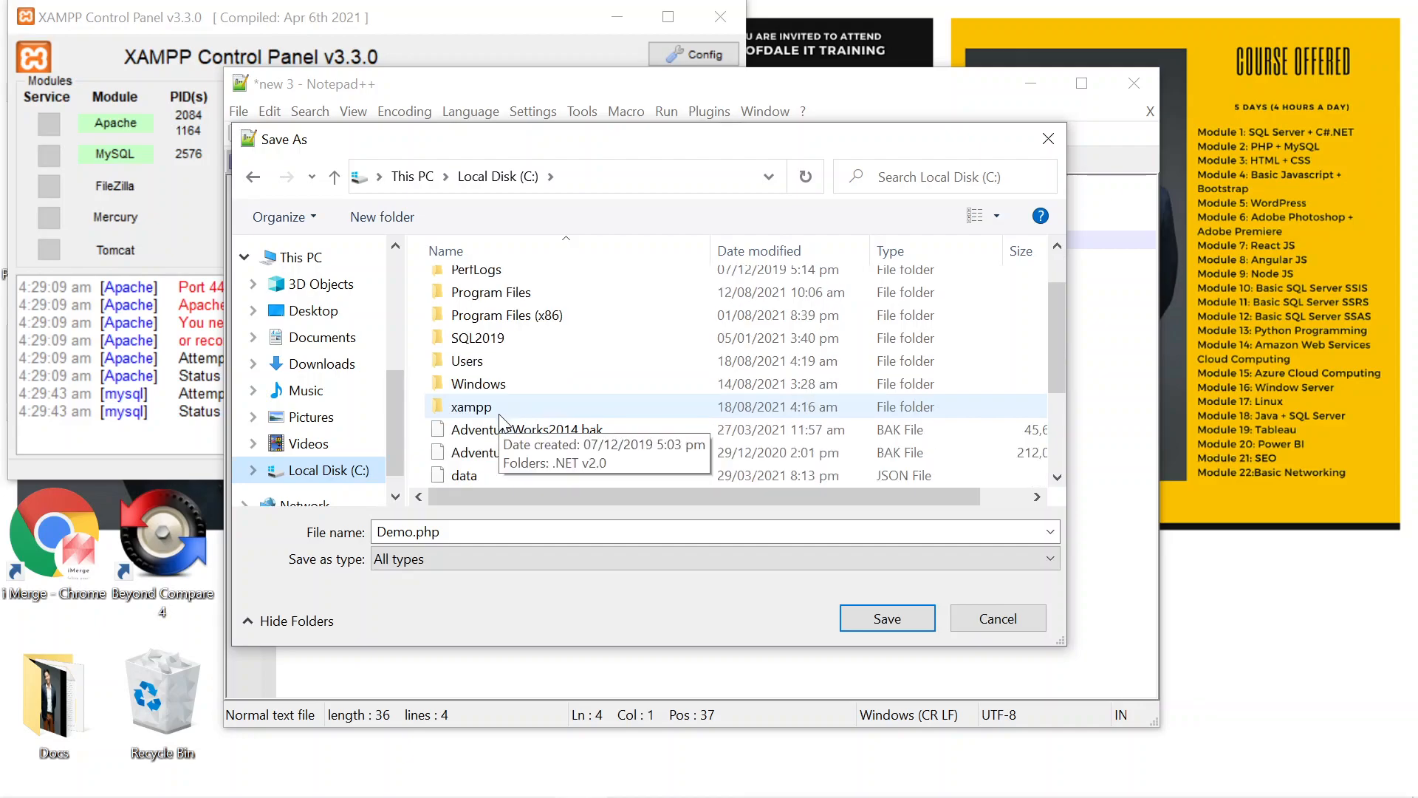
click(473, 407)
double_click(473, 407)
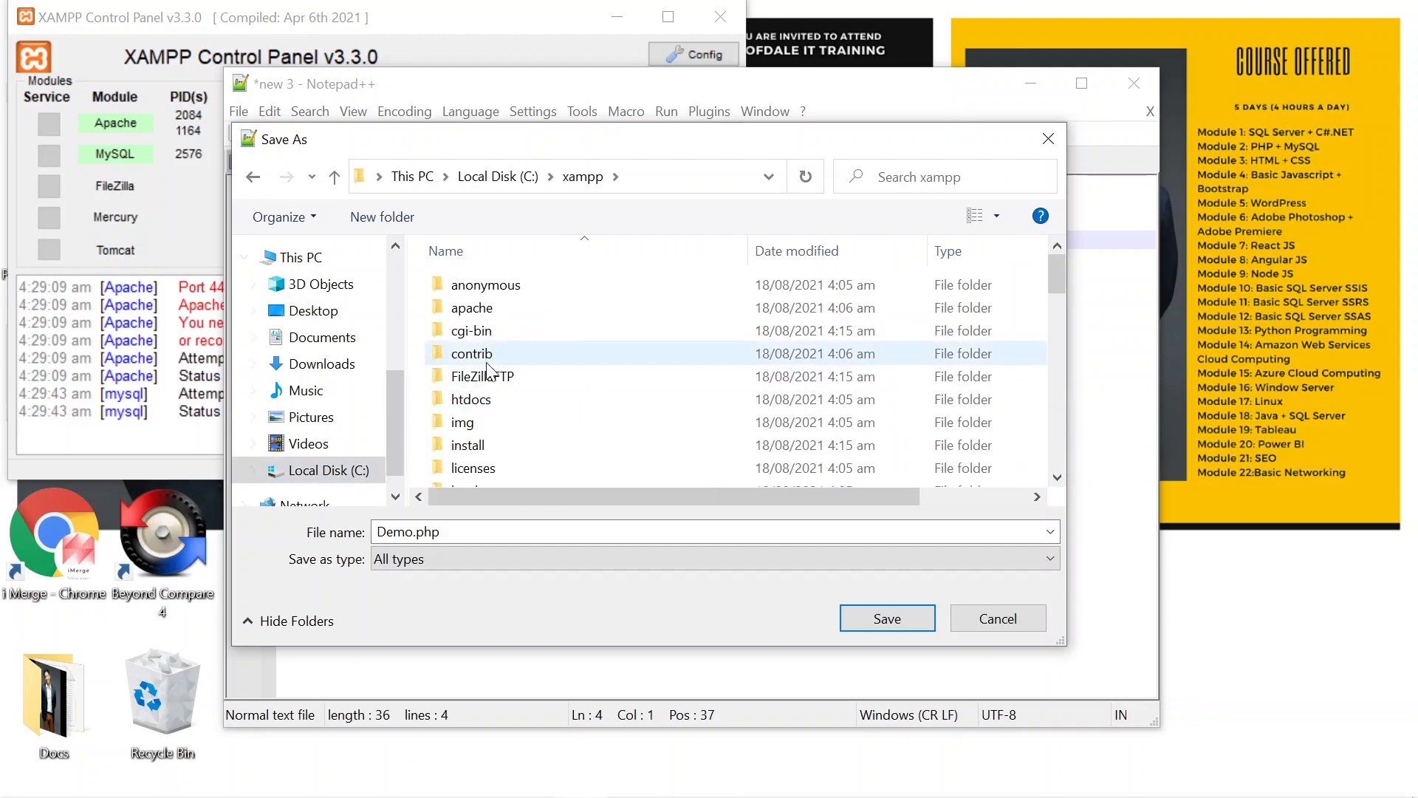
click(473, 400)
double_click(473, 400)
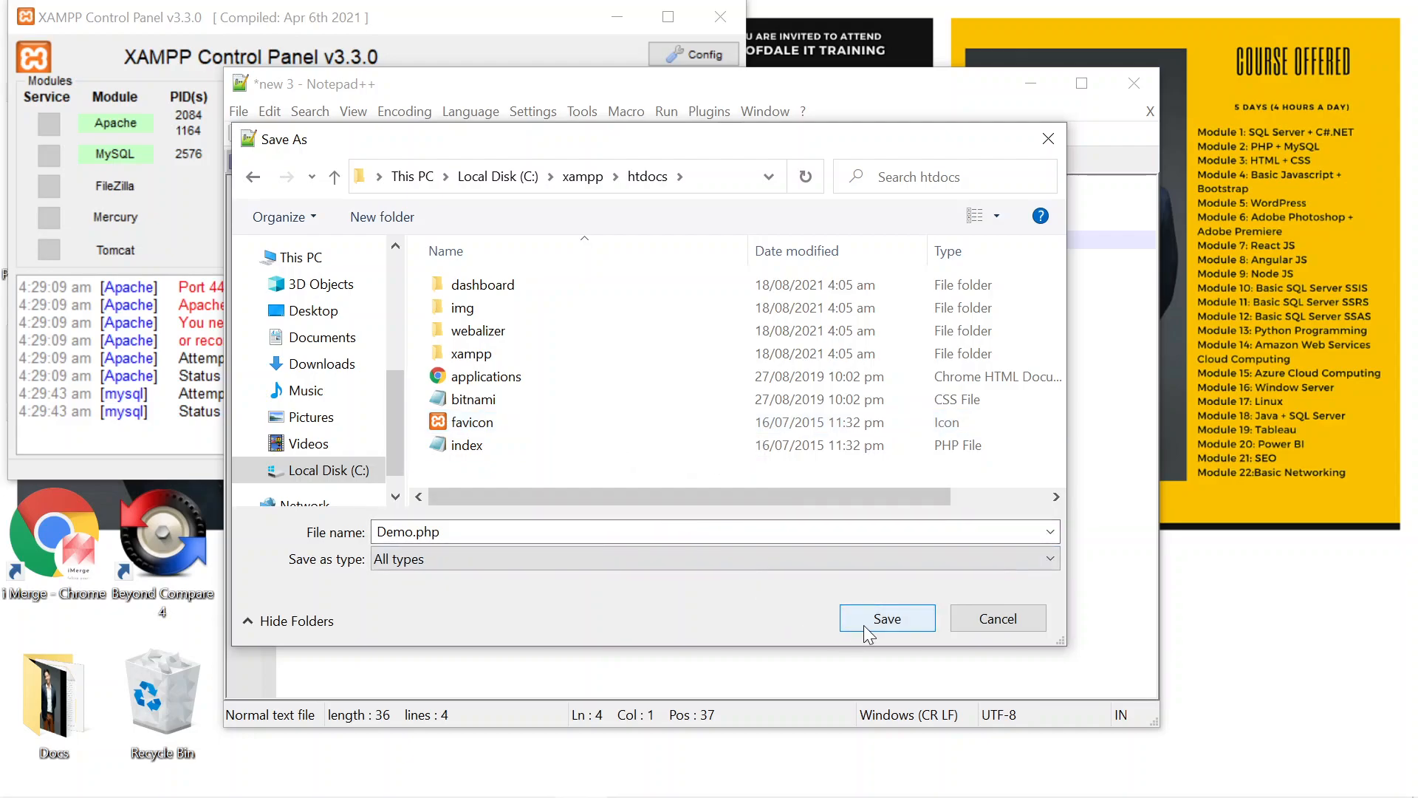
click(1048, 561)
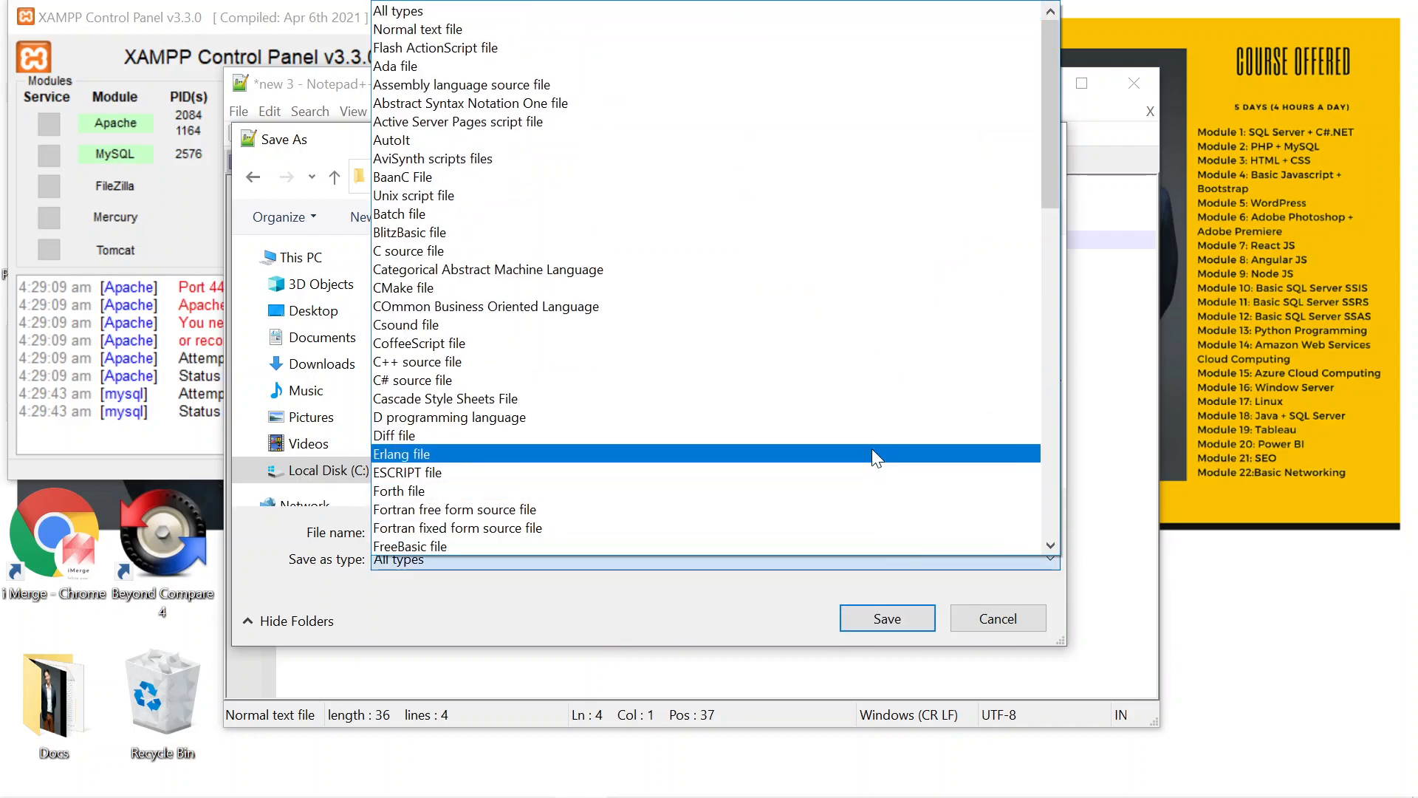
scroll(876, 458, down, 2)
scroll(876, 458, up, 2)
scroll(873, 450, down, 9)
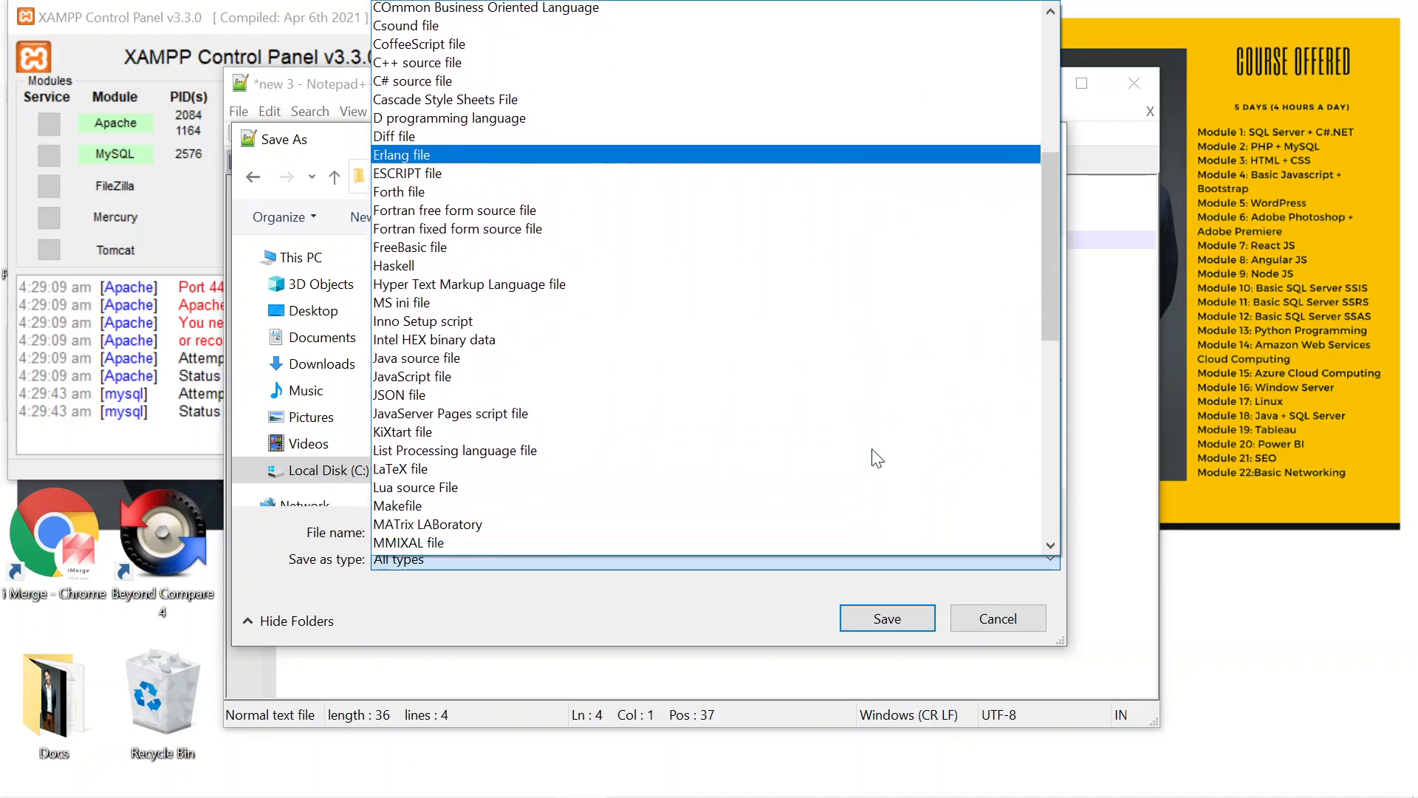
scroll(876, 458, down, 9)
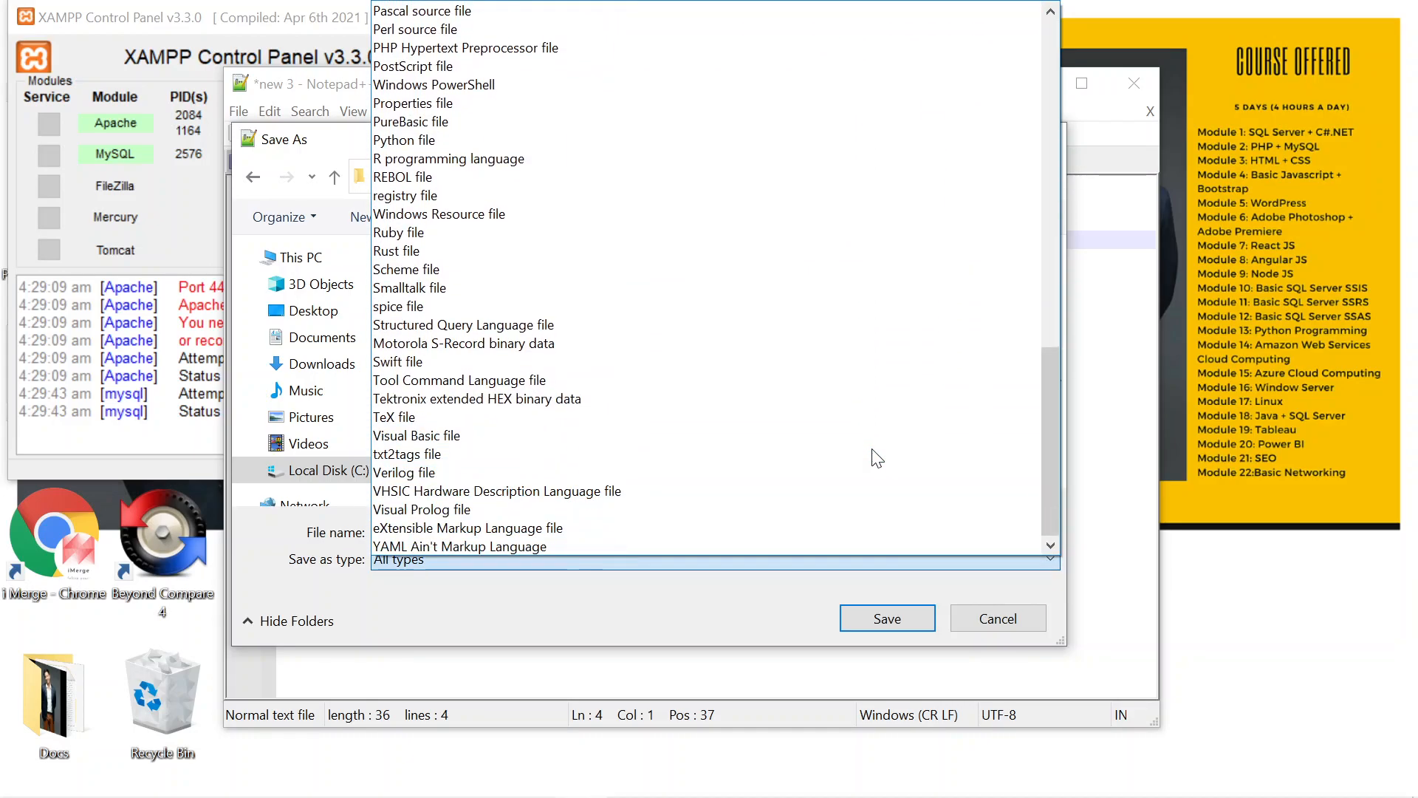
scroll(876, 458, up, 17)
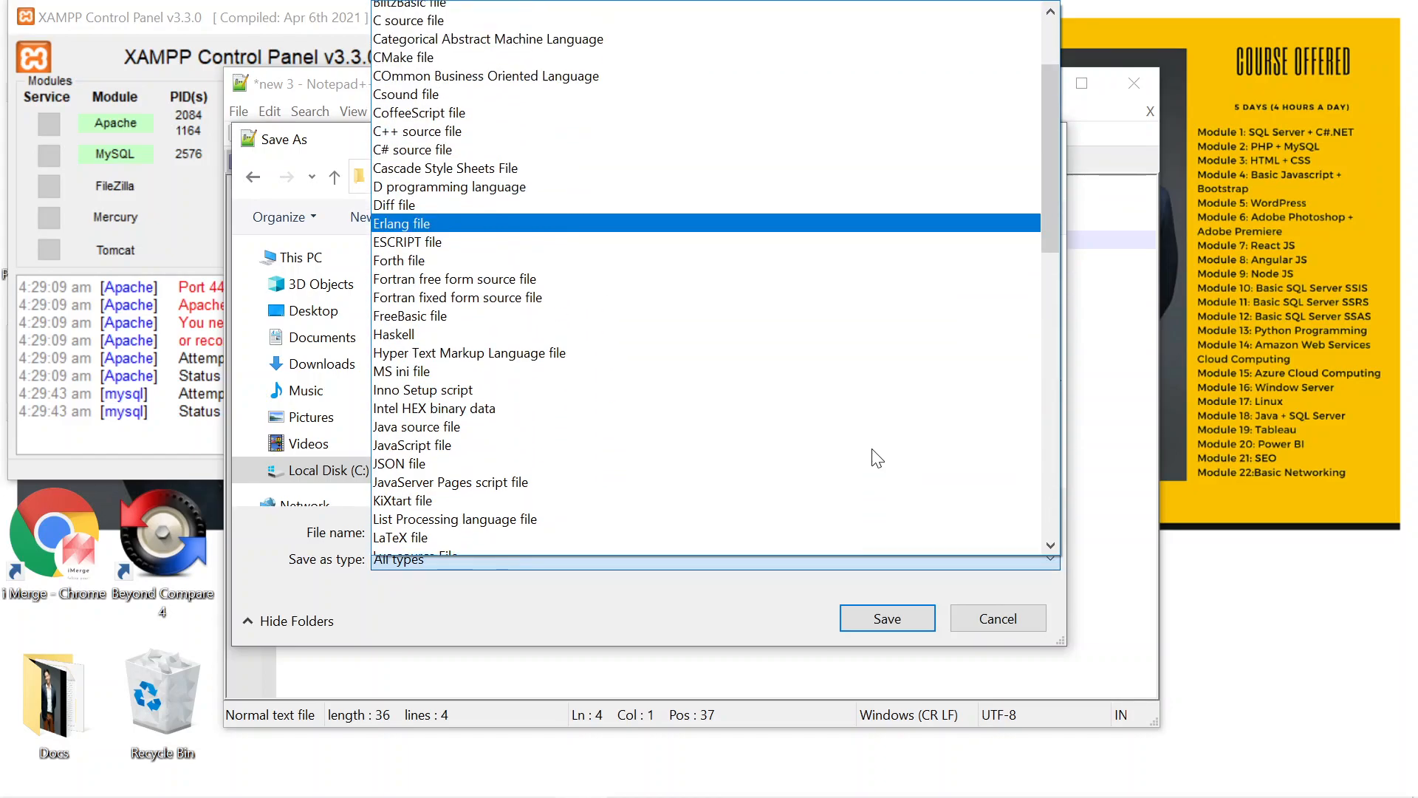
scroll(872, 458, up, 1)
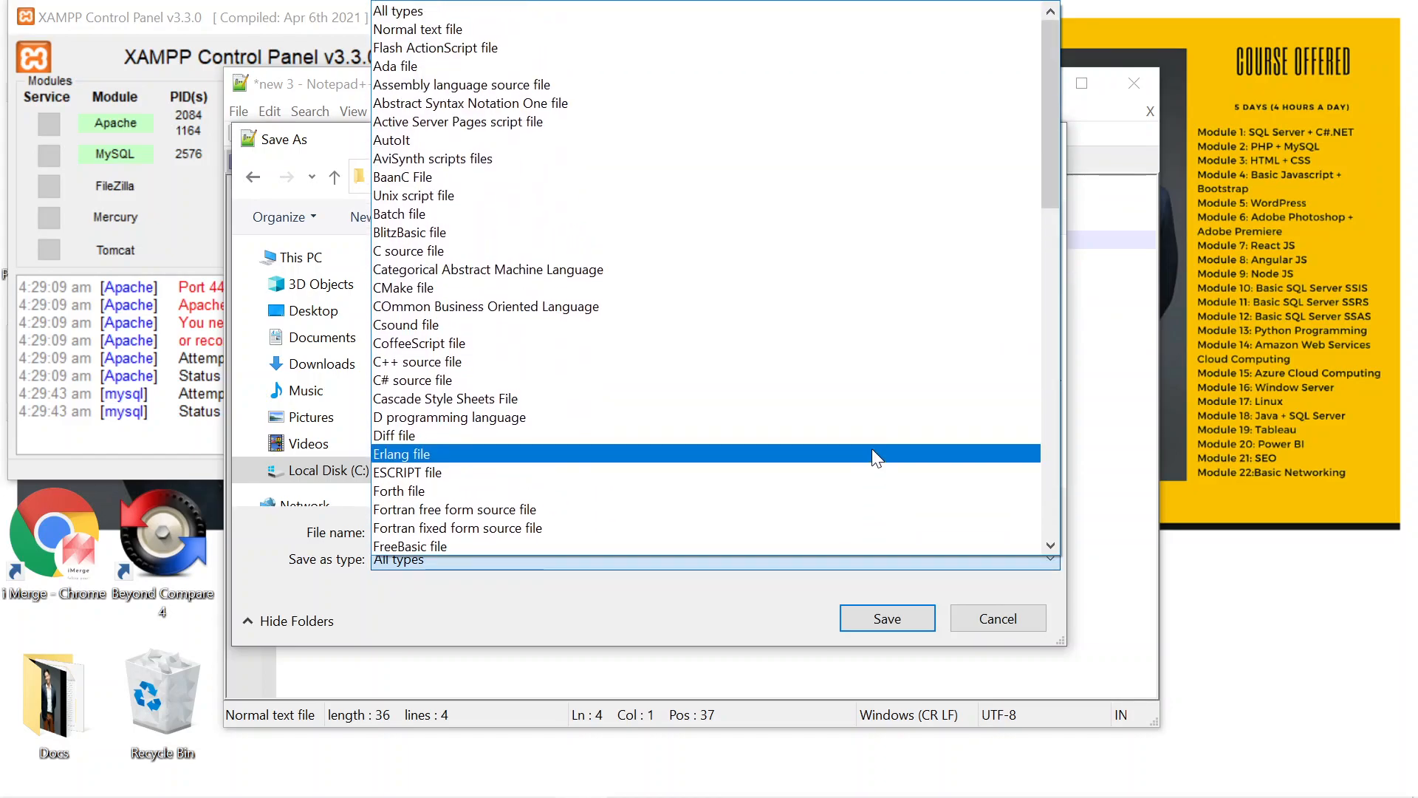
click(537, 605)
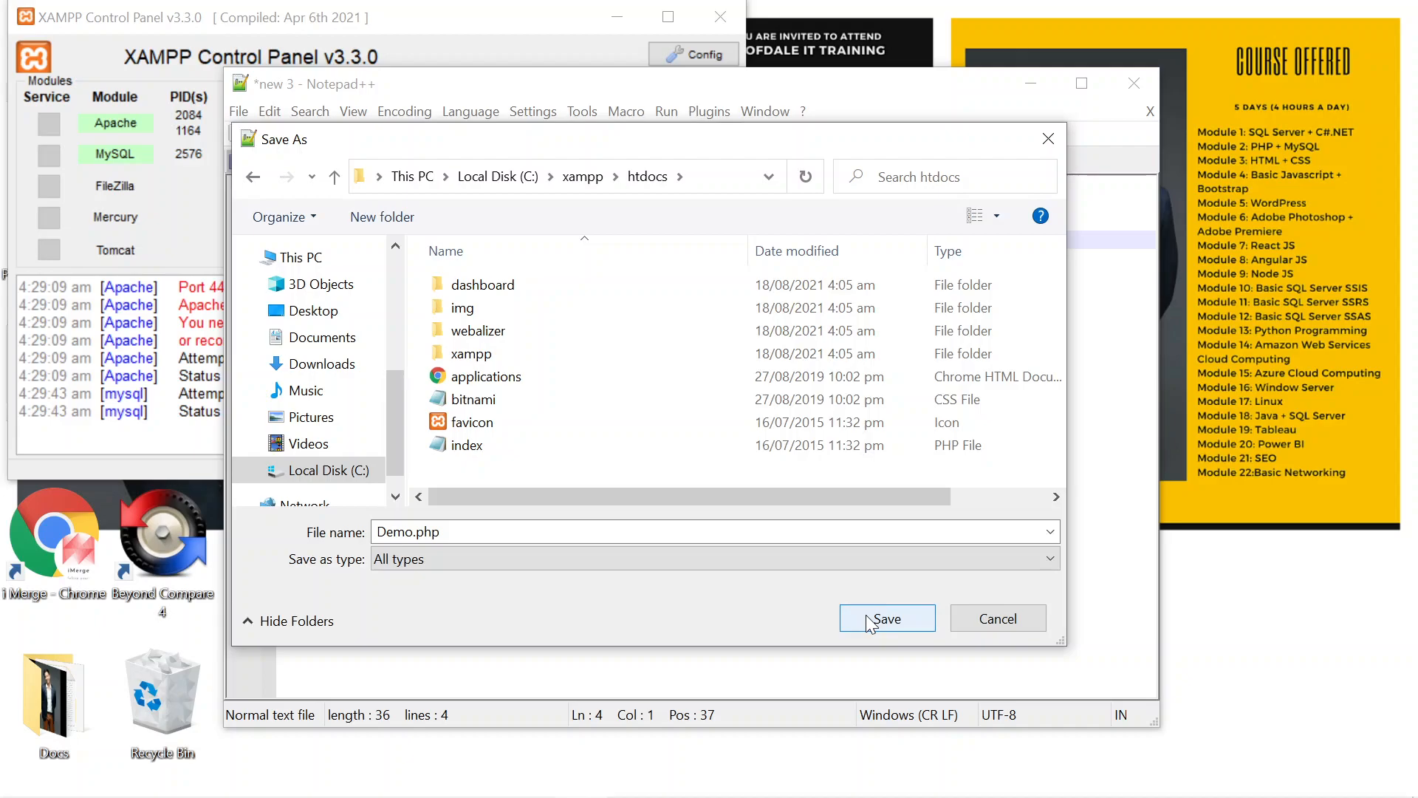
click(884, 618)
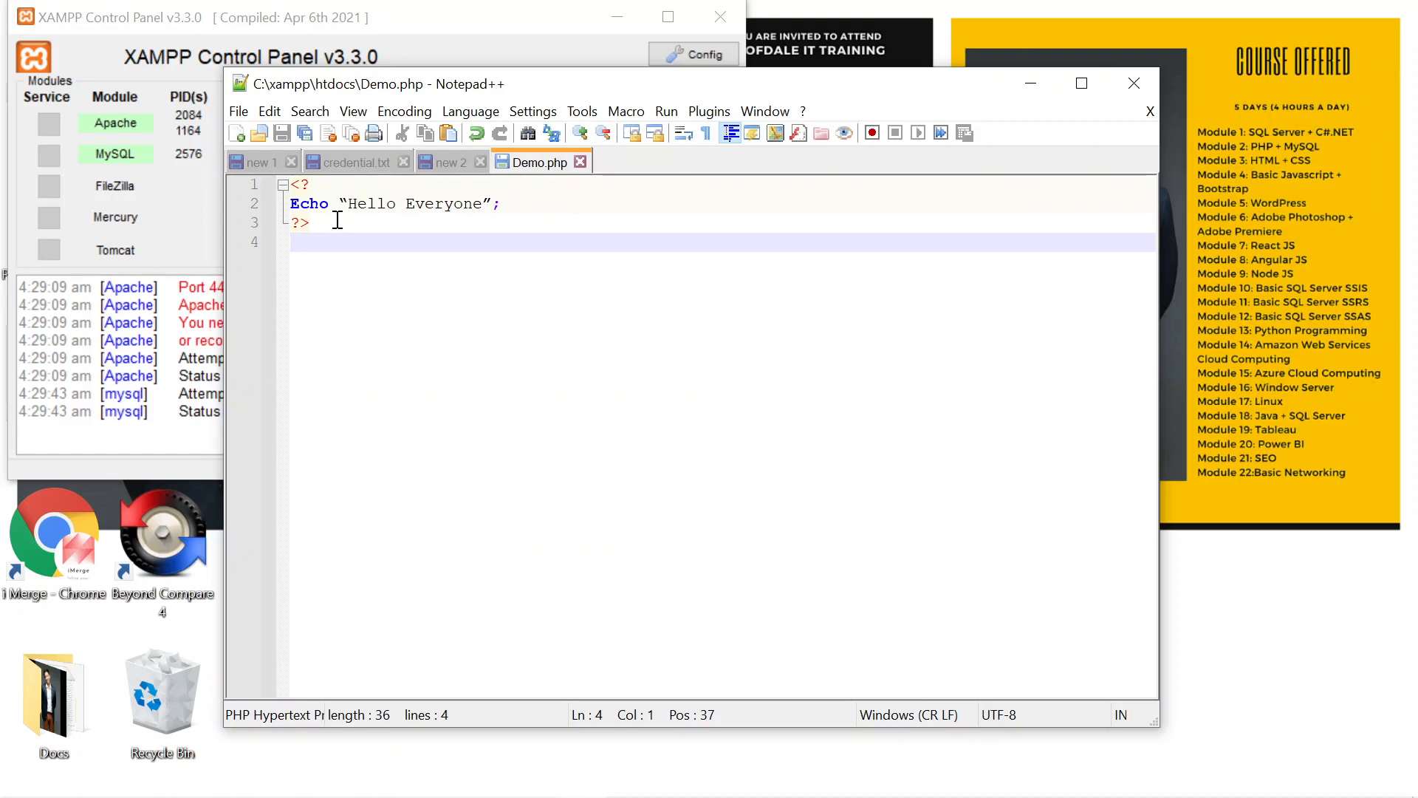
Step: Look for the Demo file in C:\xampp\htdocs using File Explorer, then minimize the explorer window
mouse_move(296, 794)
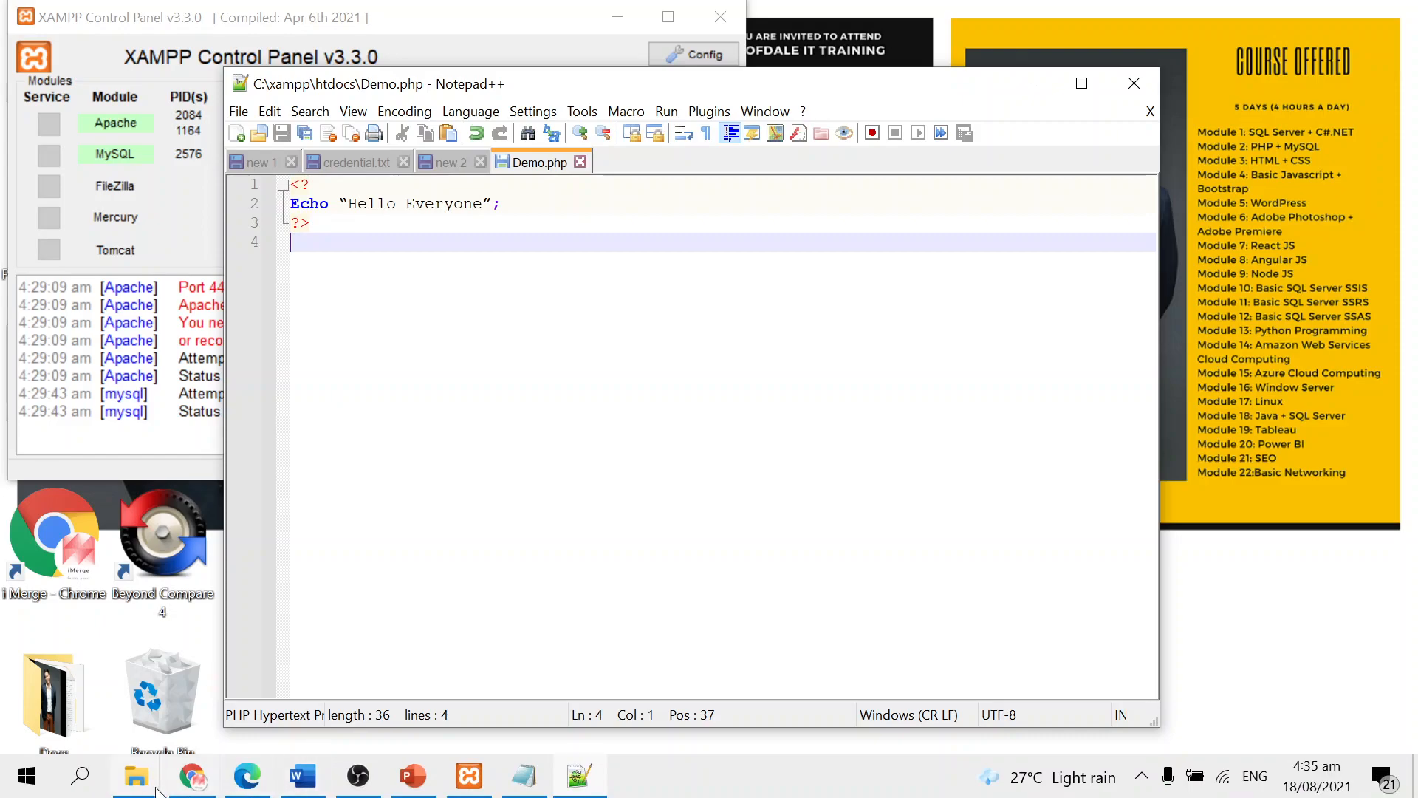
mouse_move(141, 785)
click(255, 718)
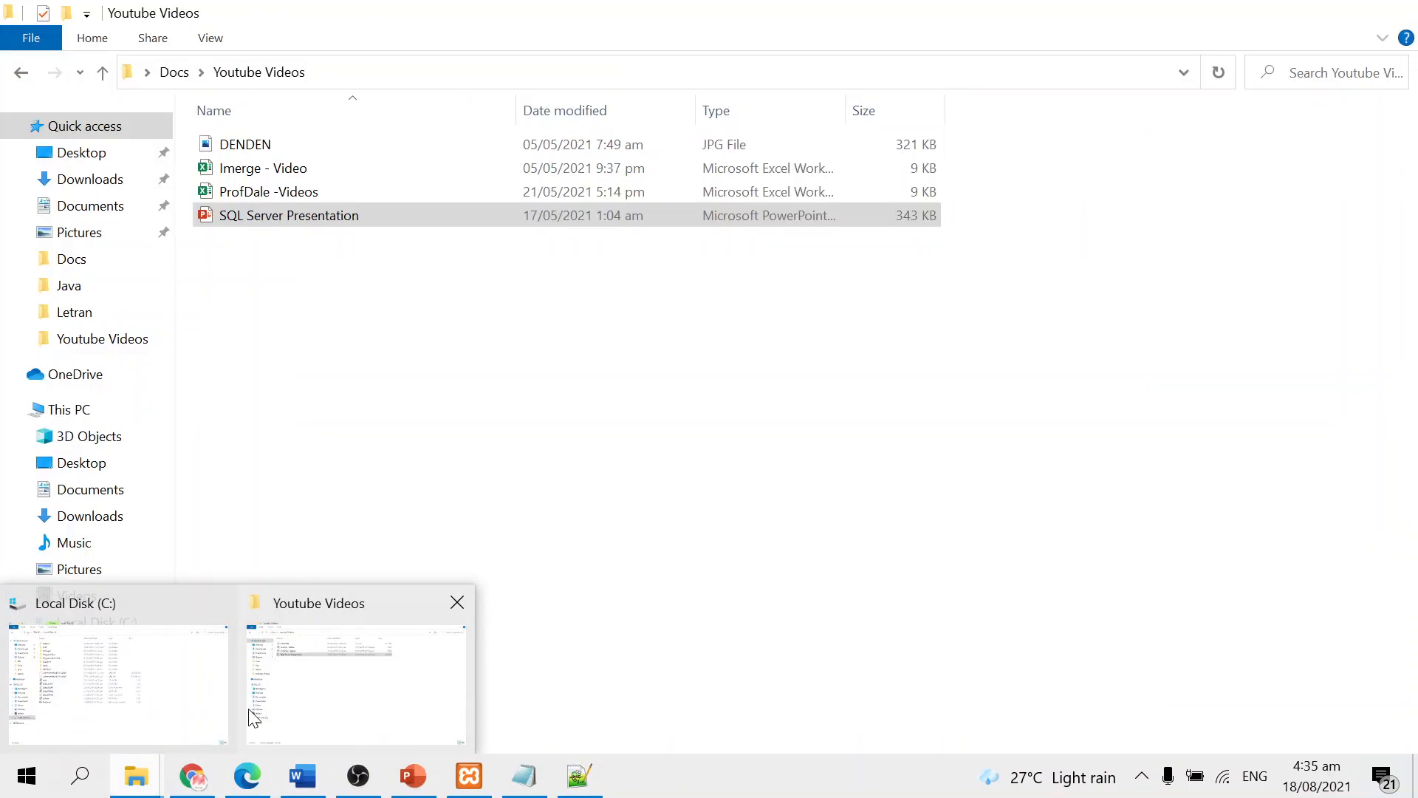
click(64, 676)
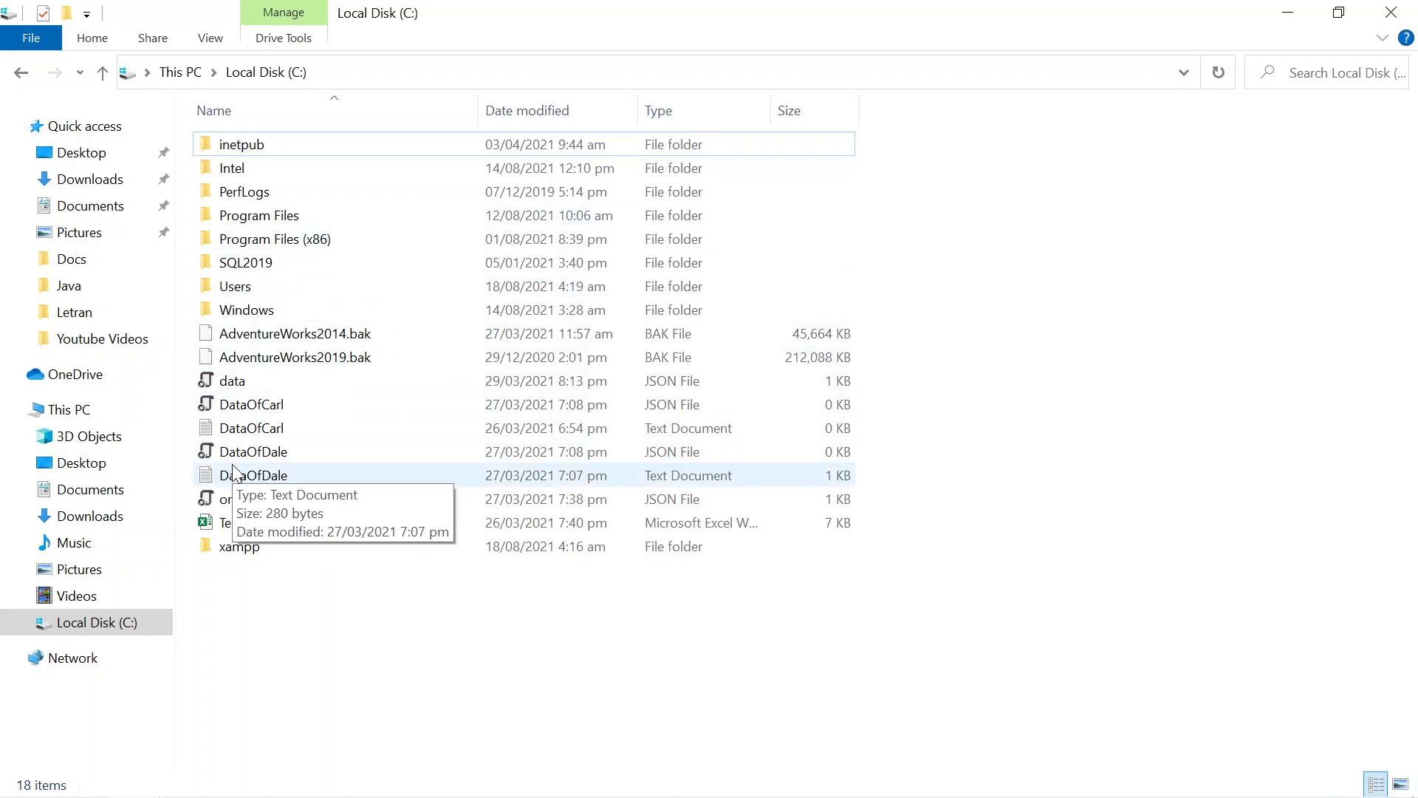
double_click(229, 549)
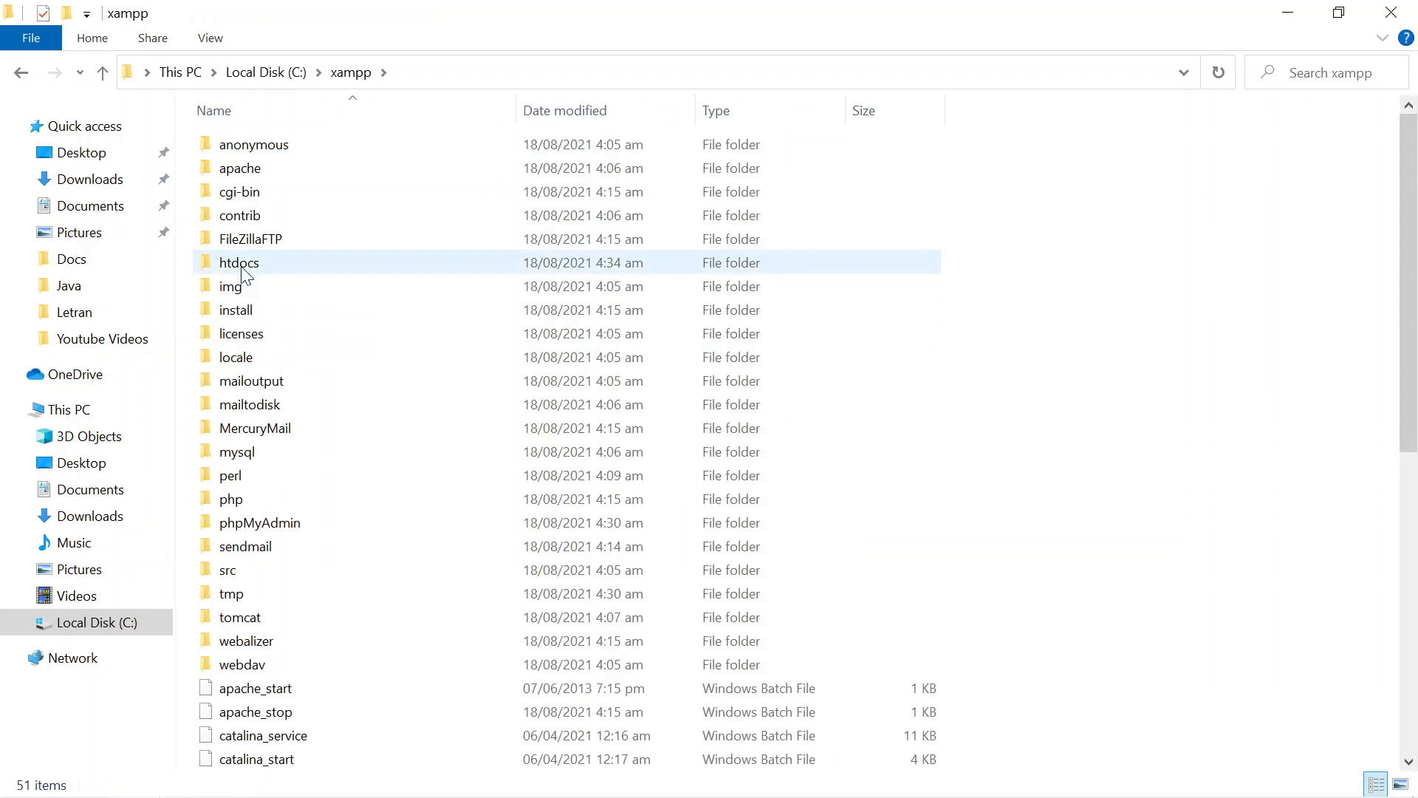
double_click(248, 266)
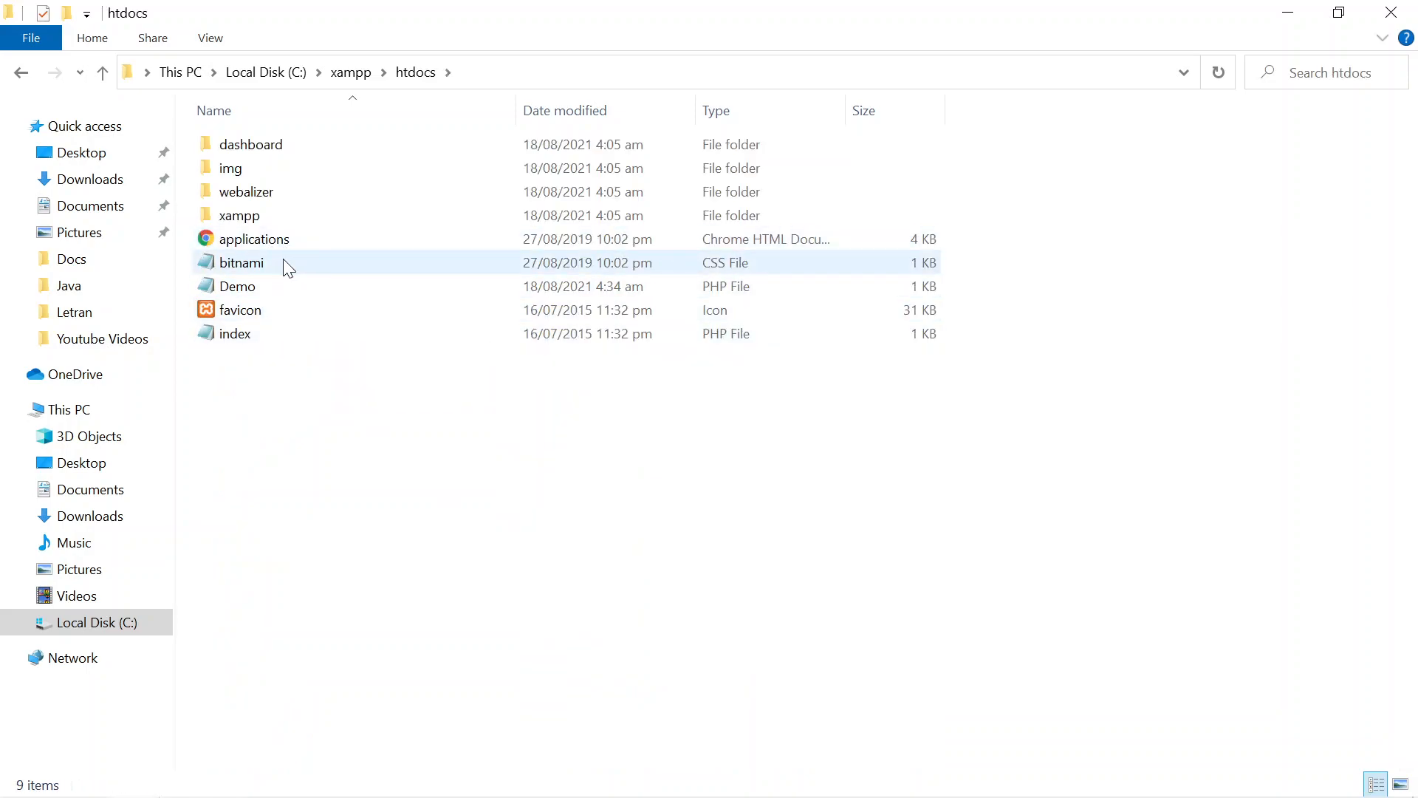
click(282, 280)
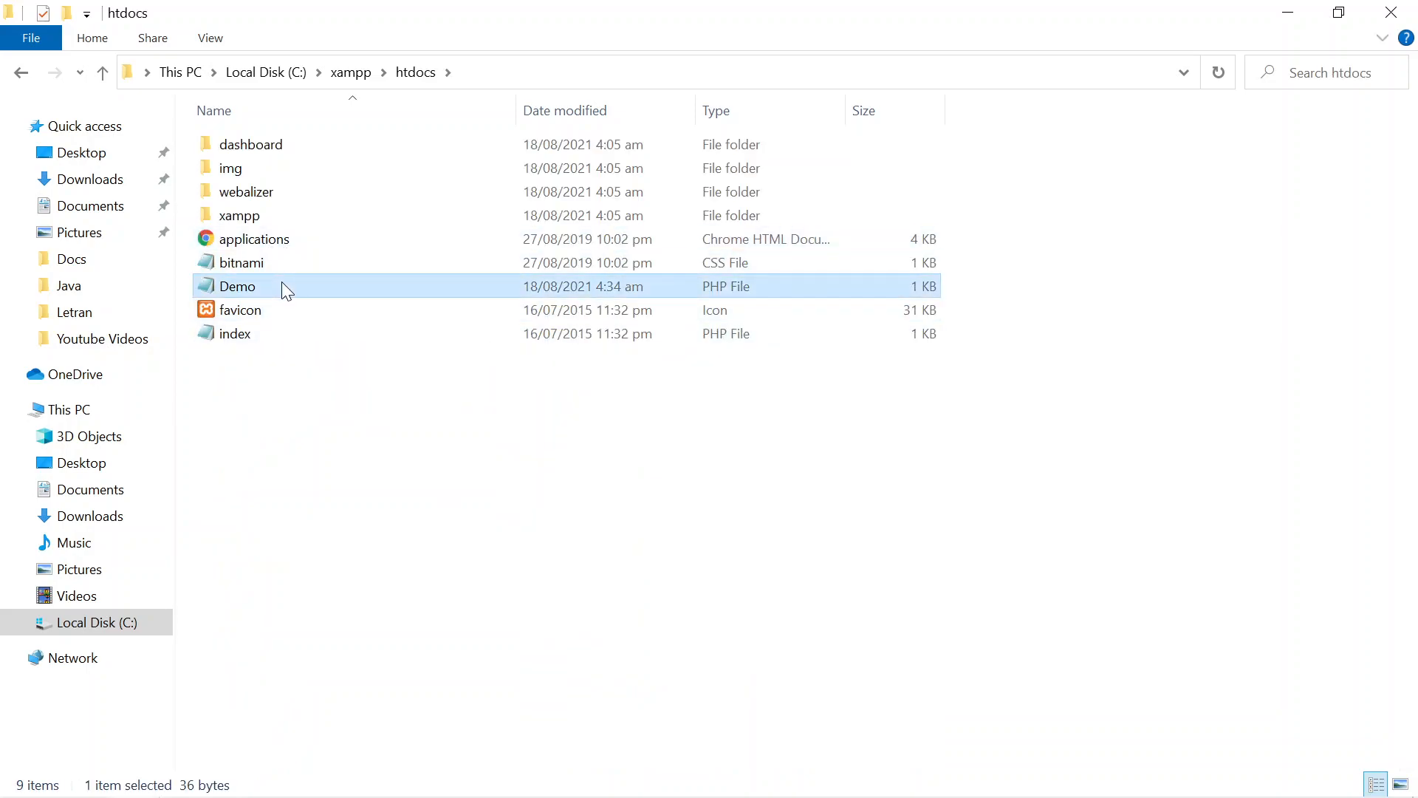
right_click(281, 281)
click(1289, 12)
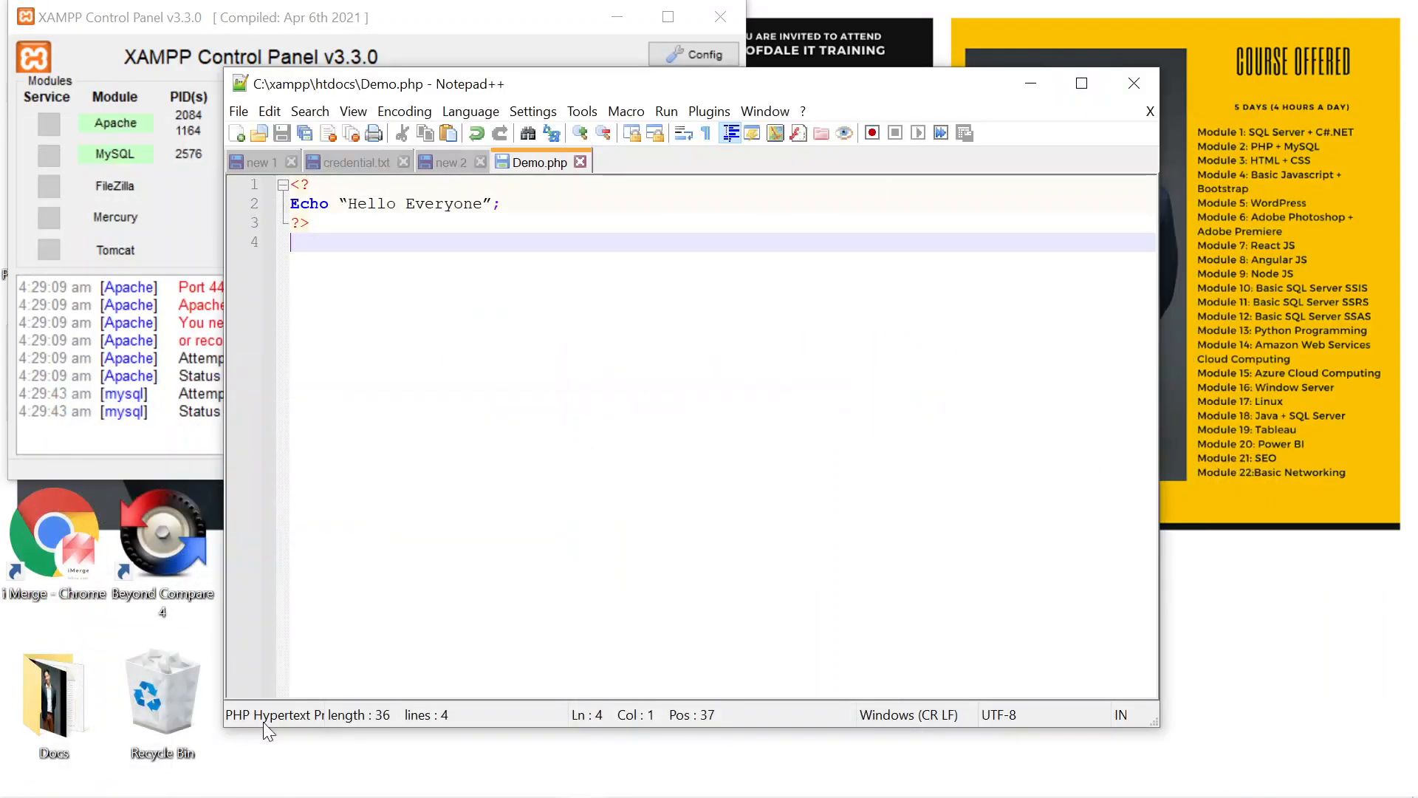
Step: Open localhost:8080/demo.php in the browser by replacing the phpmyadmin path in the address
click(246, 790)
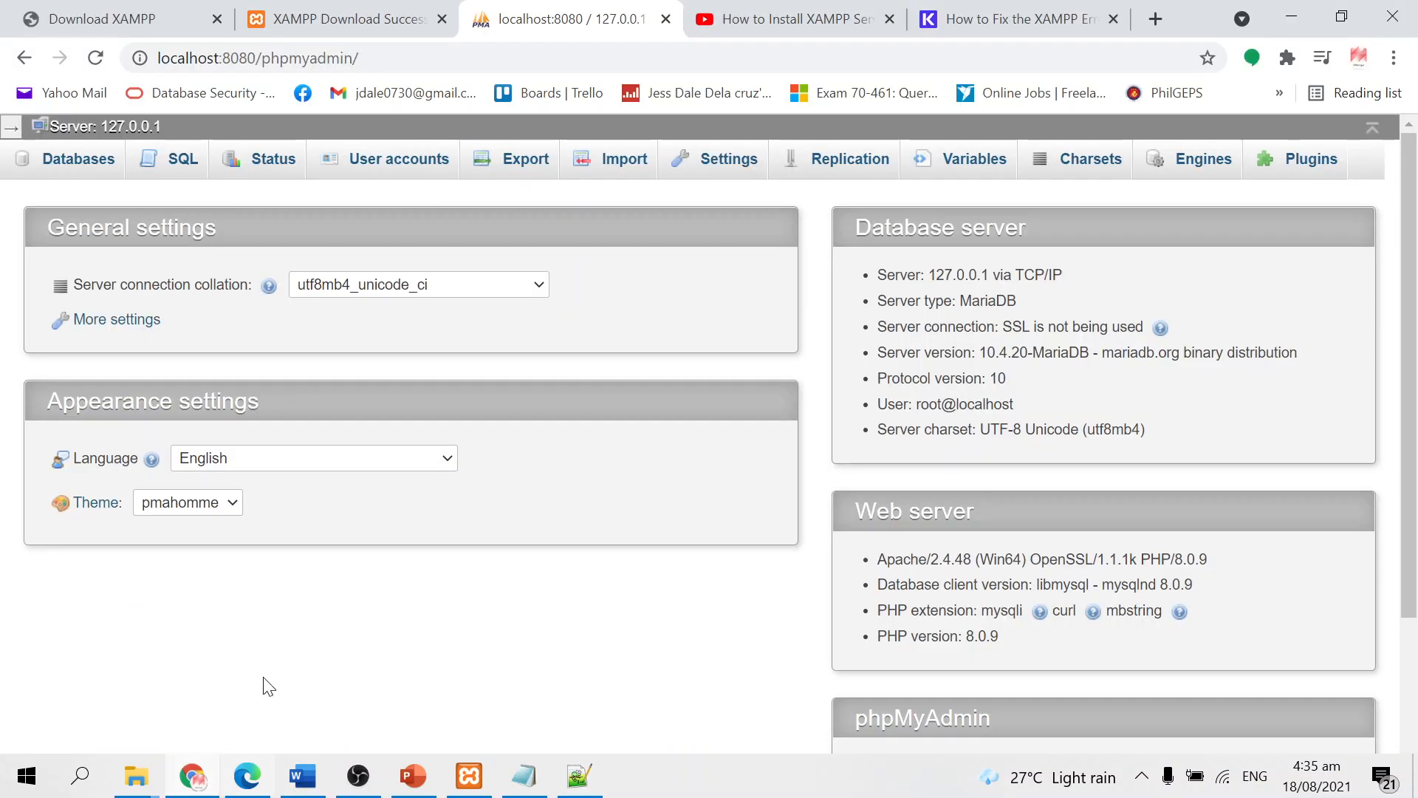
drag(370, 54, 265, 52)
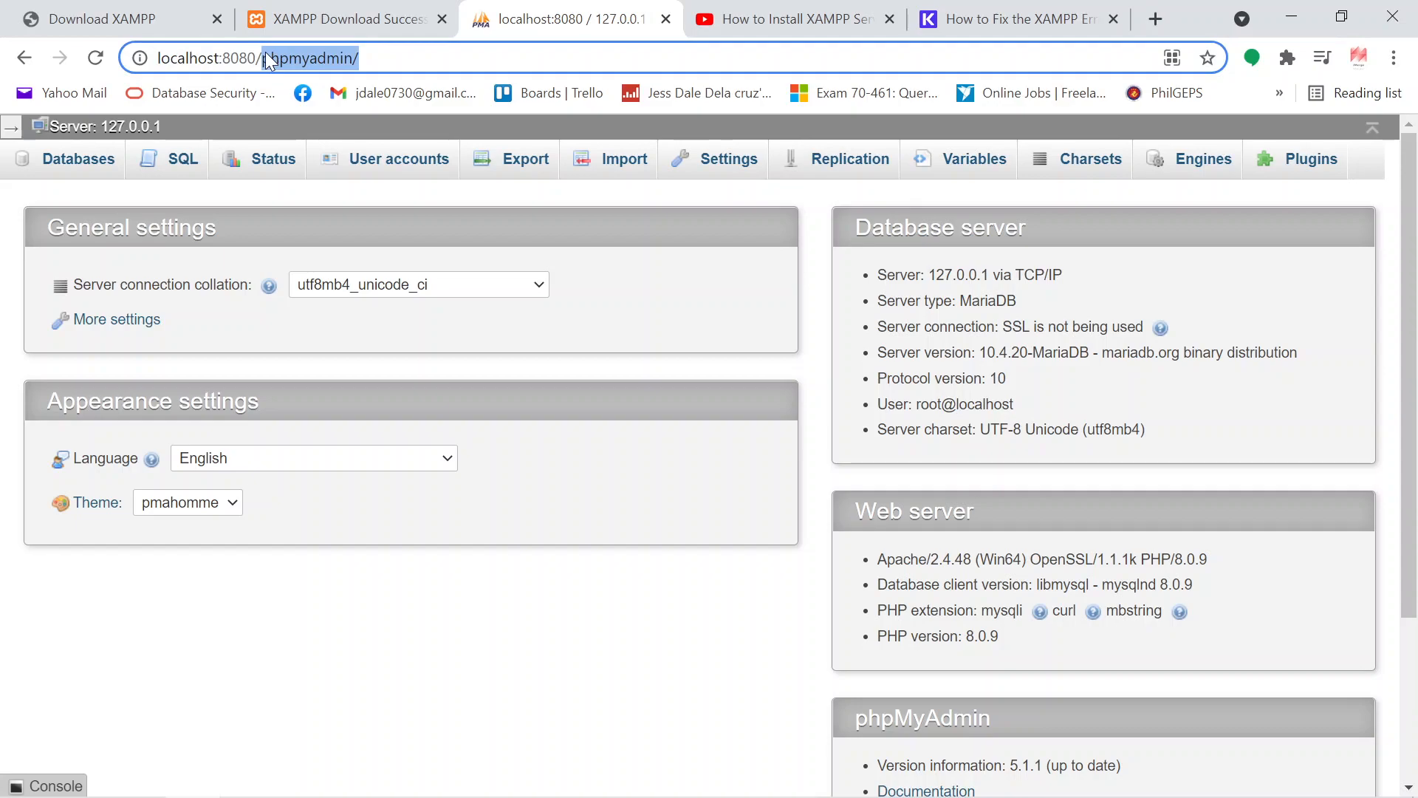
text(demp)
key(BackSpace)
text(o.)
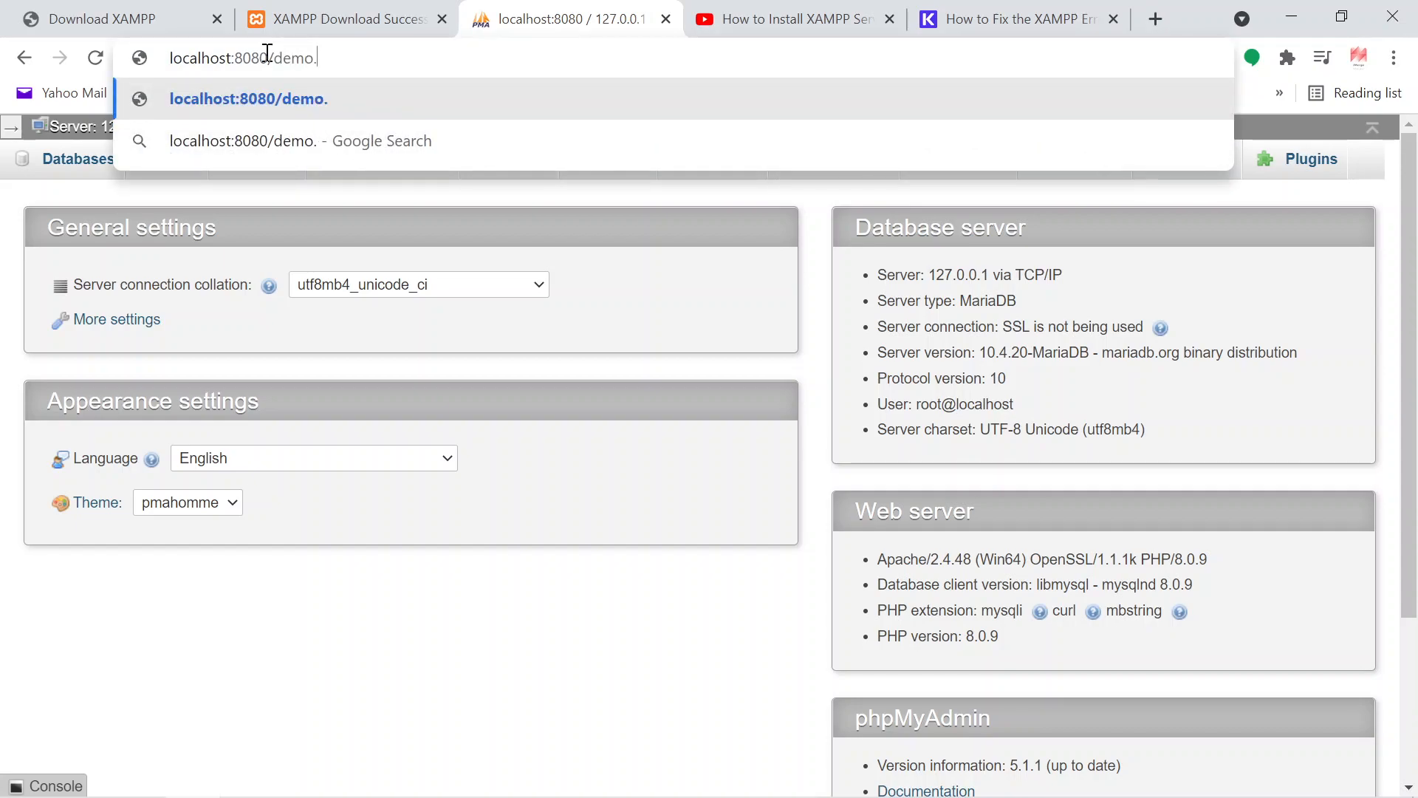
text(php)
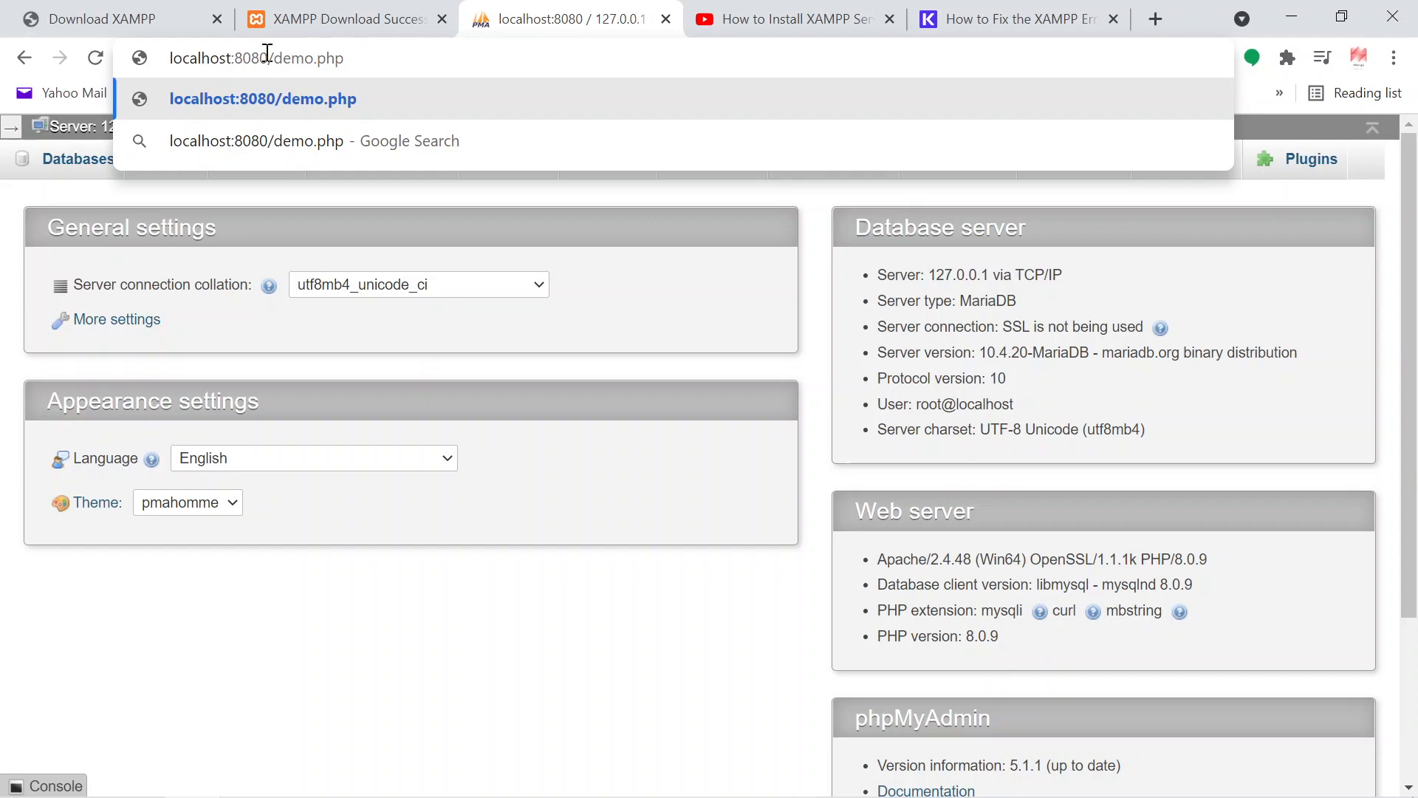
key(Return)
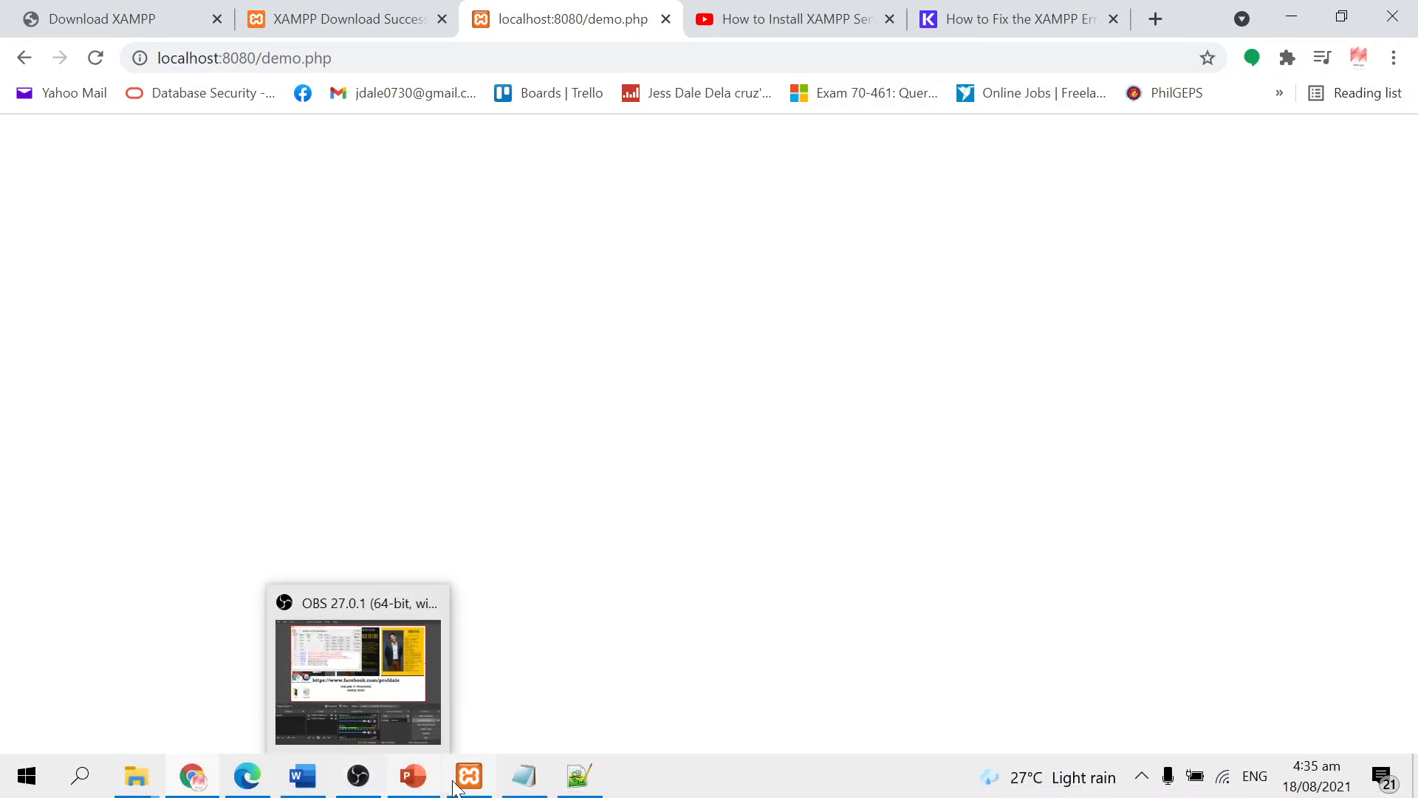
click(351, 787)
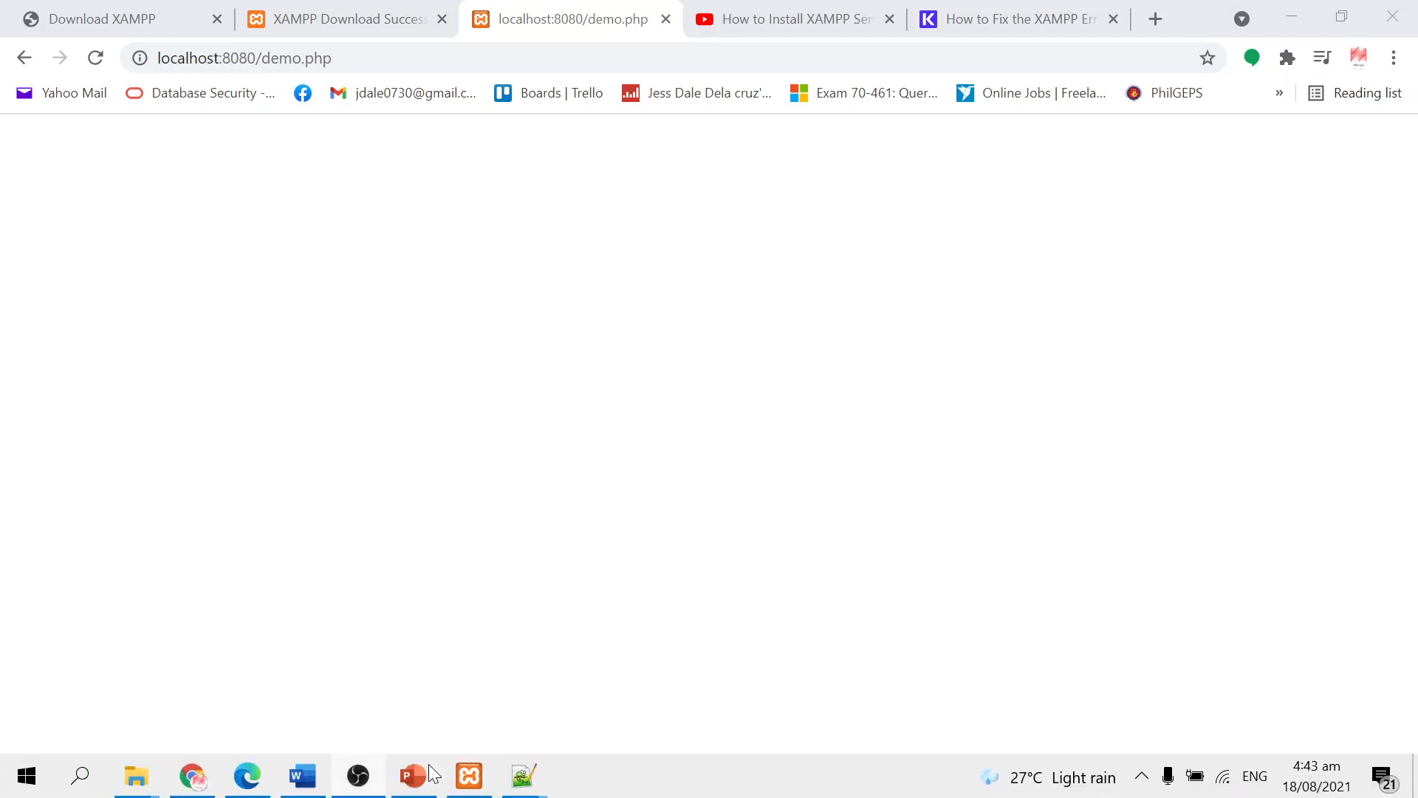
mouse_move(528, 784)
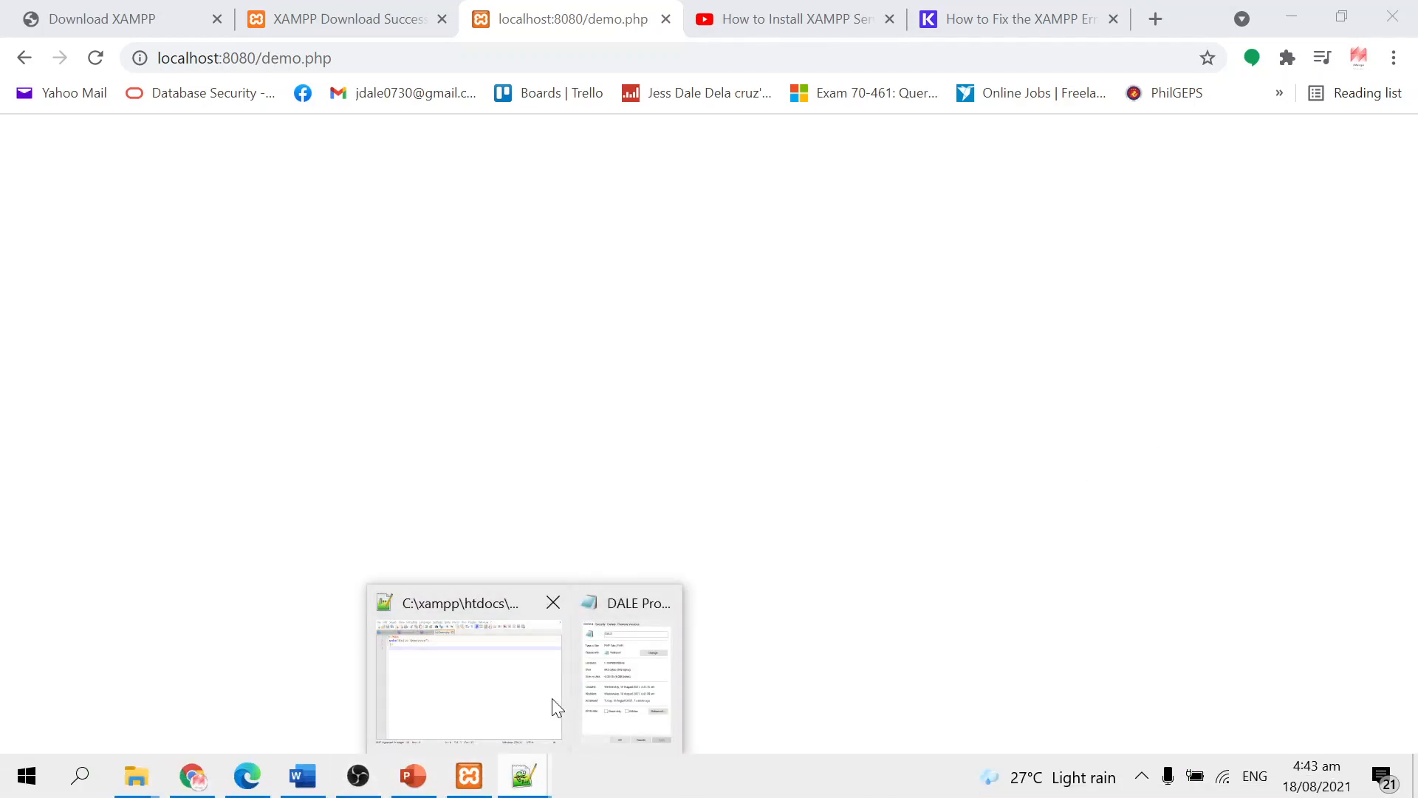
mouse_move(507, 700)
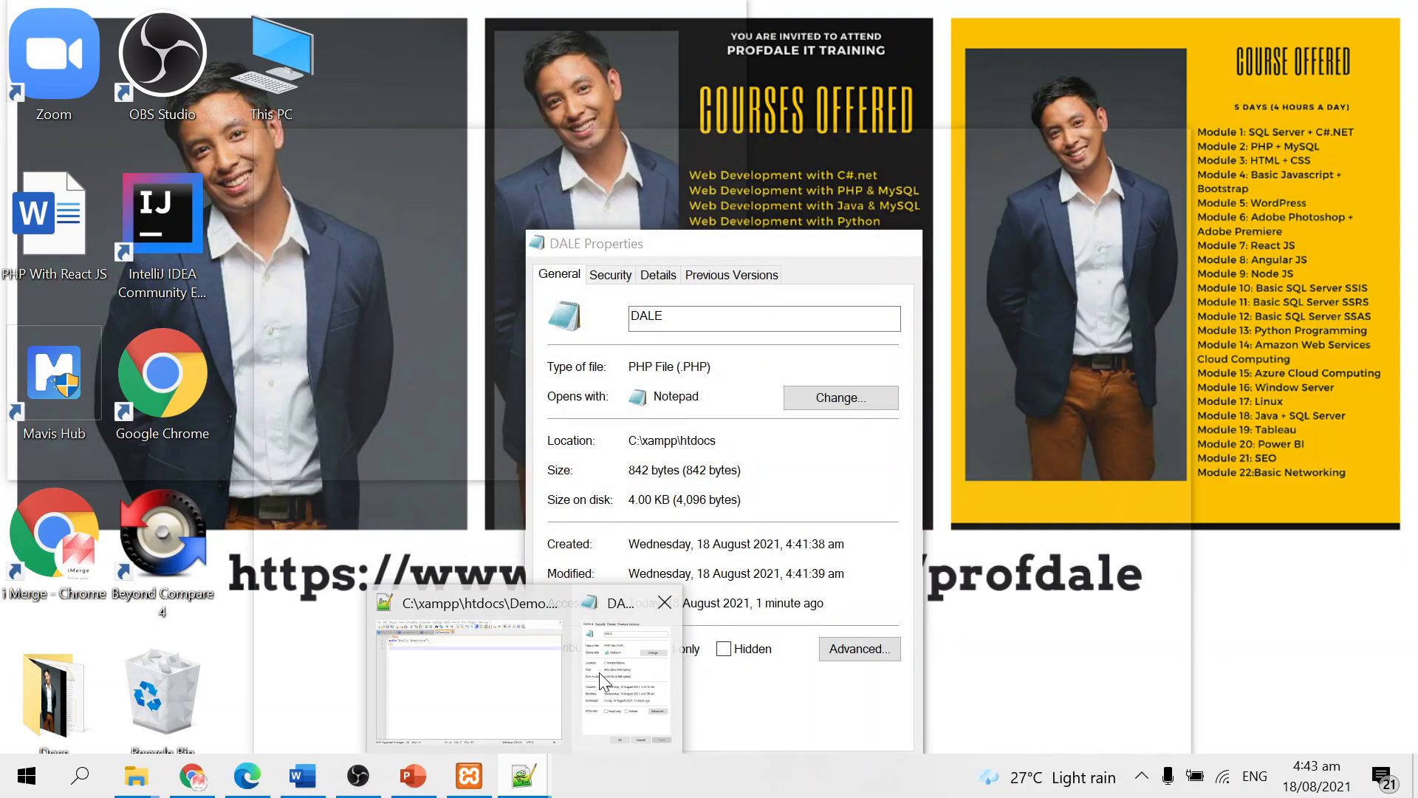
click(600, 672)
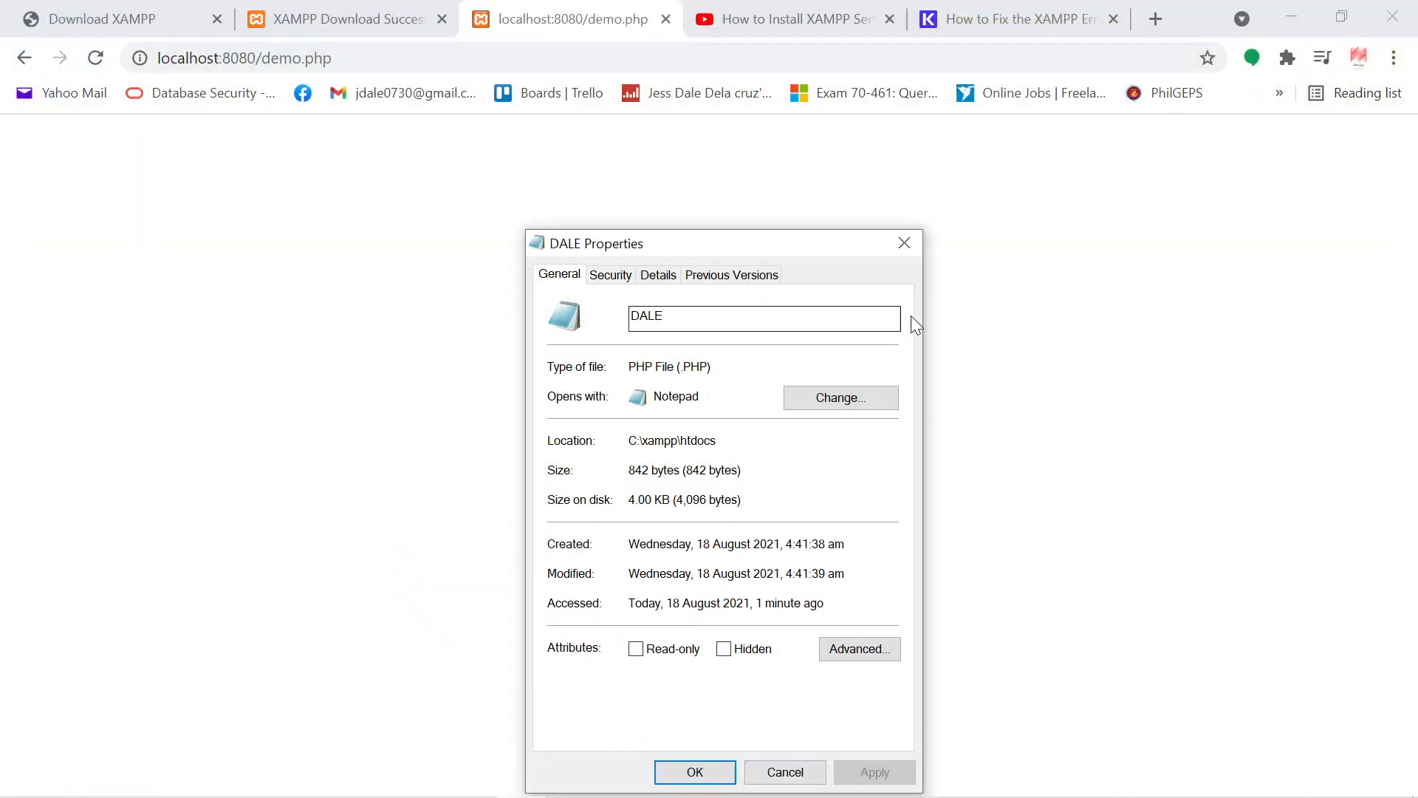
click(904, 242)
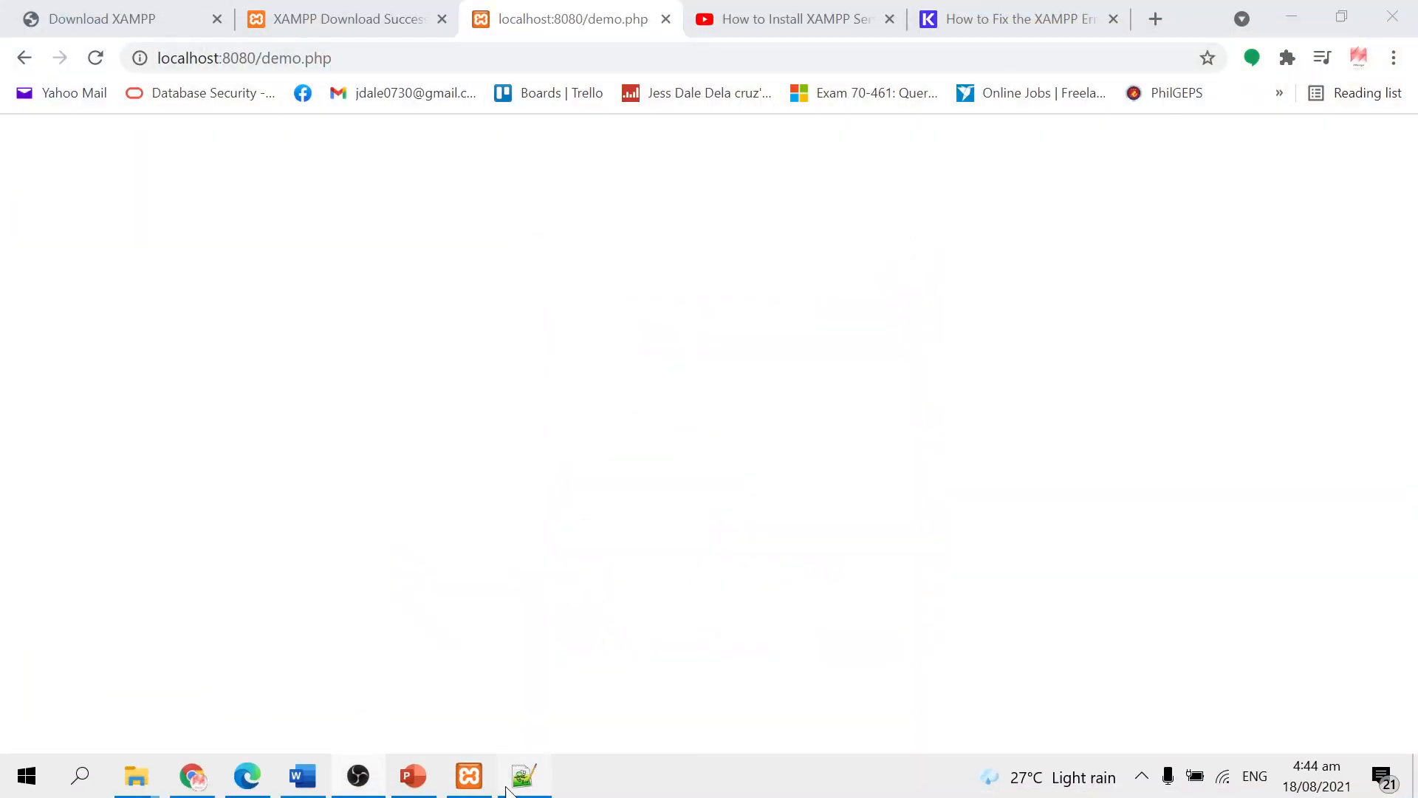
Step: Retype the php keyword in the opening <?php tag of Demo.php in the editor
click(509, 788)
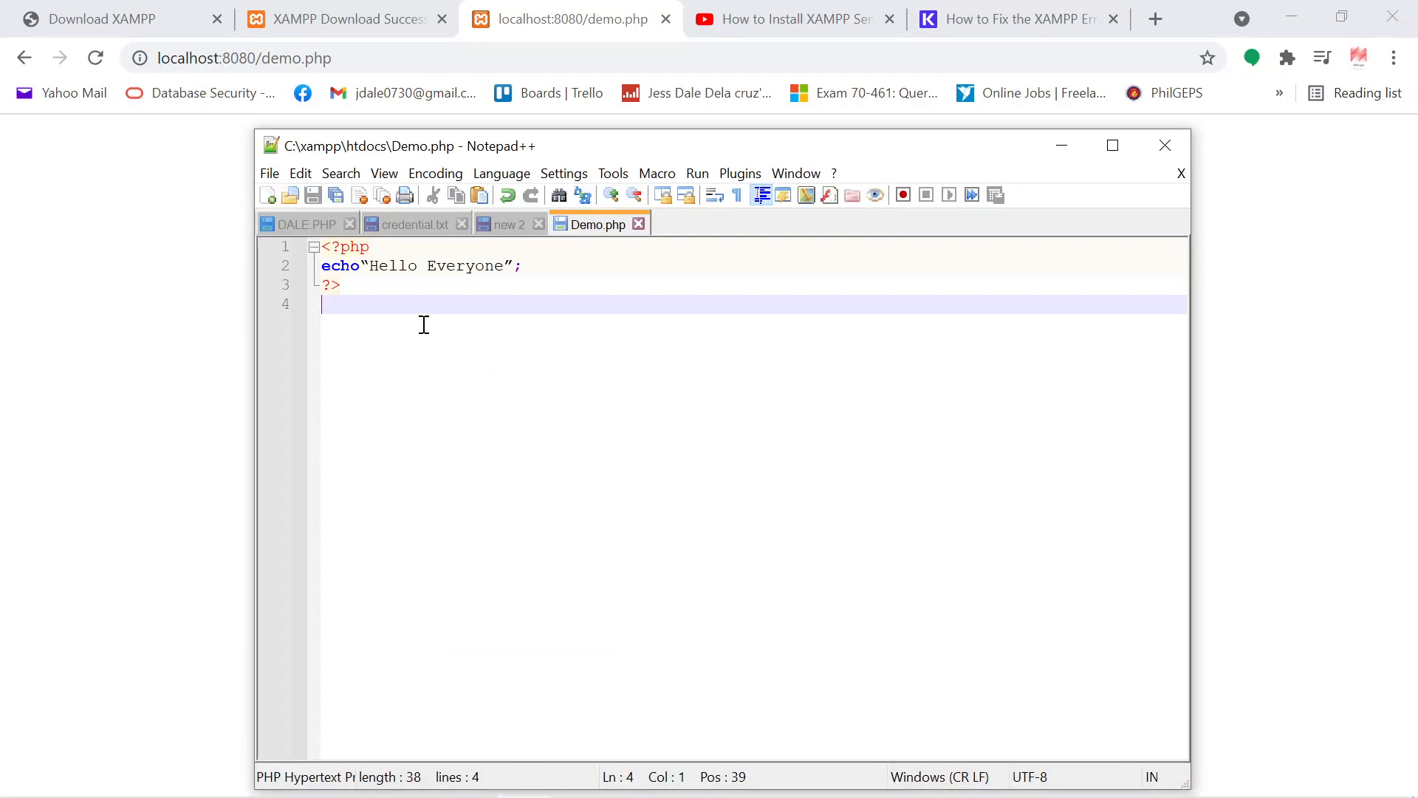
drag(369, 247, 343, 245)
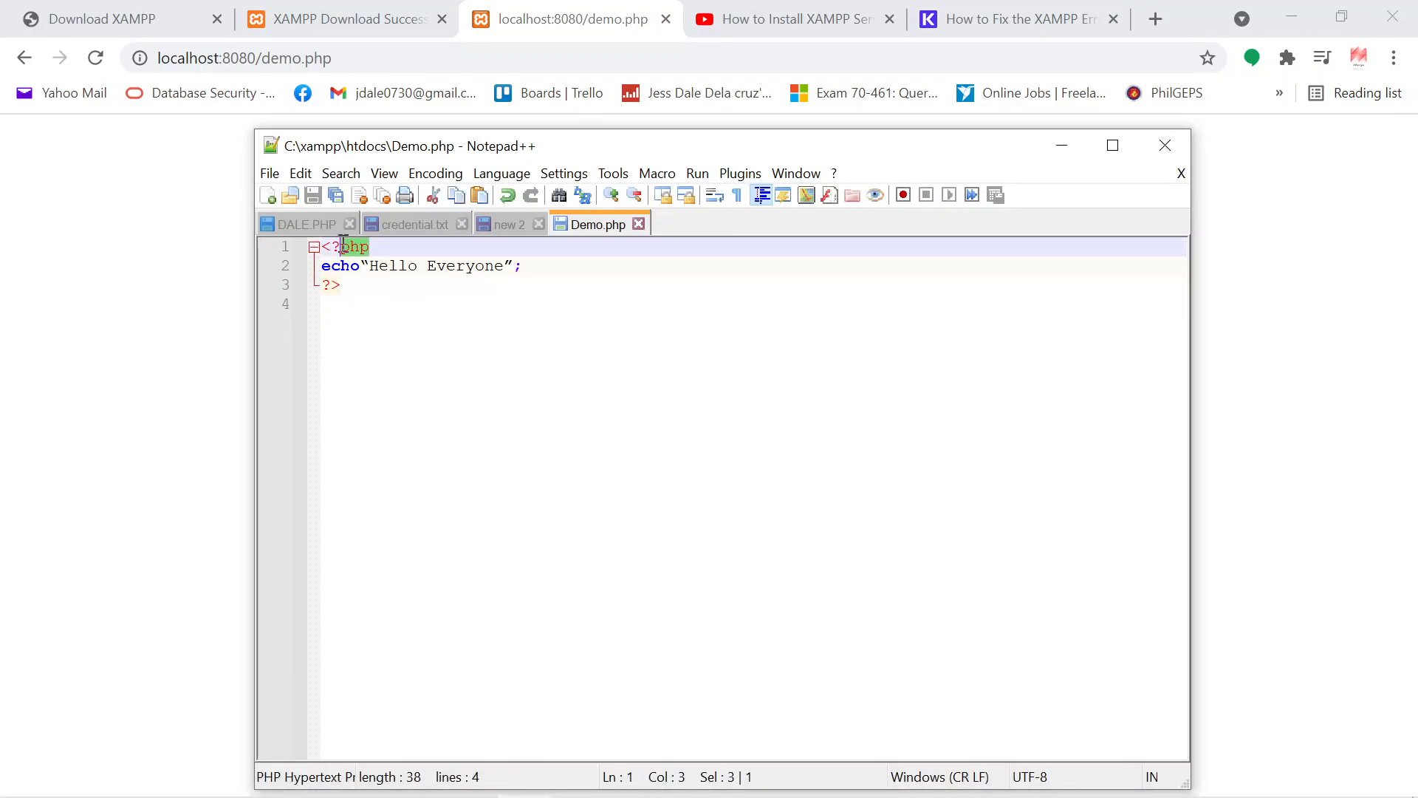
key(BackSpace)
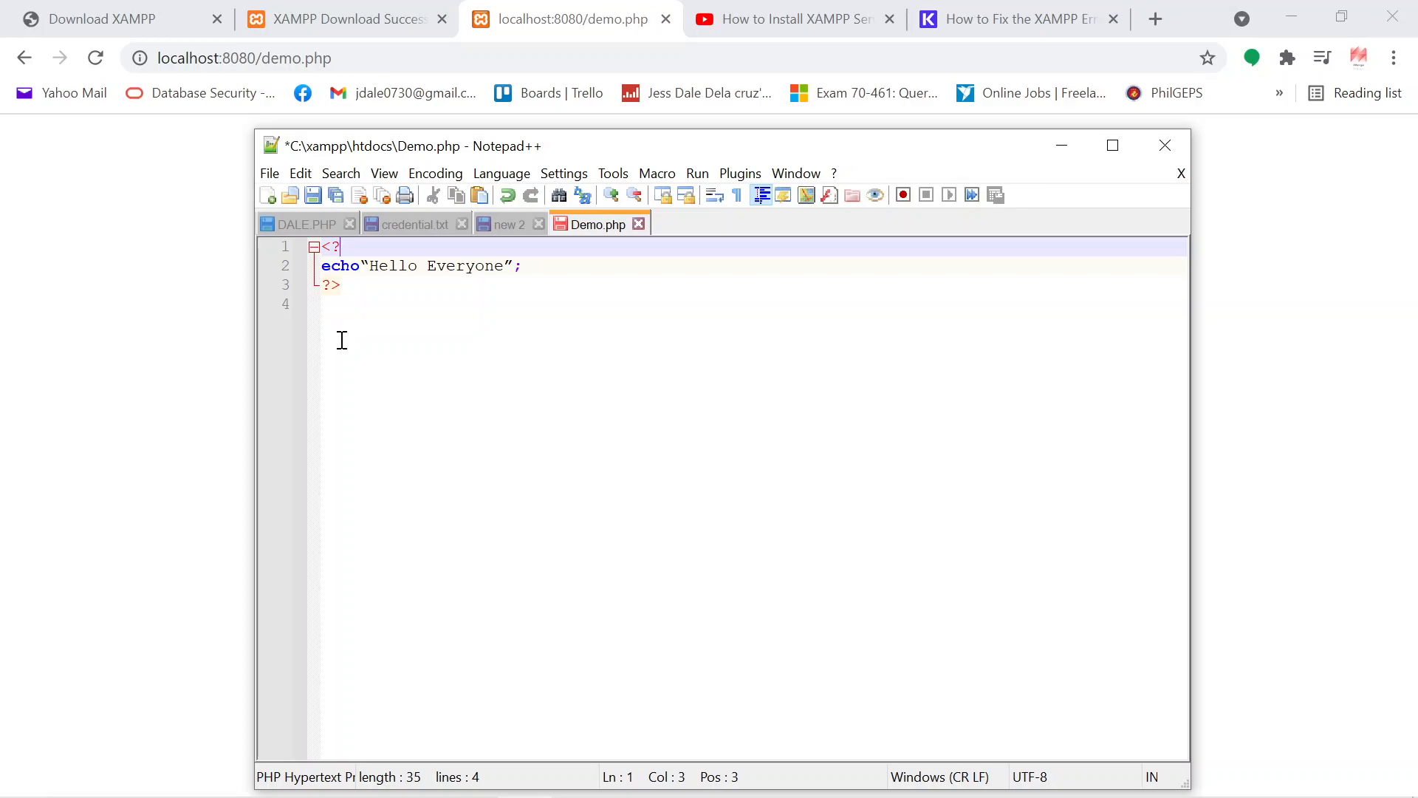
text(php)
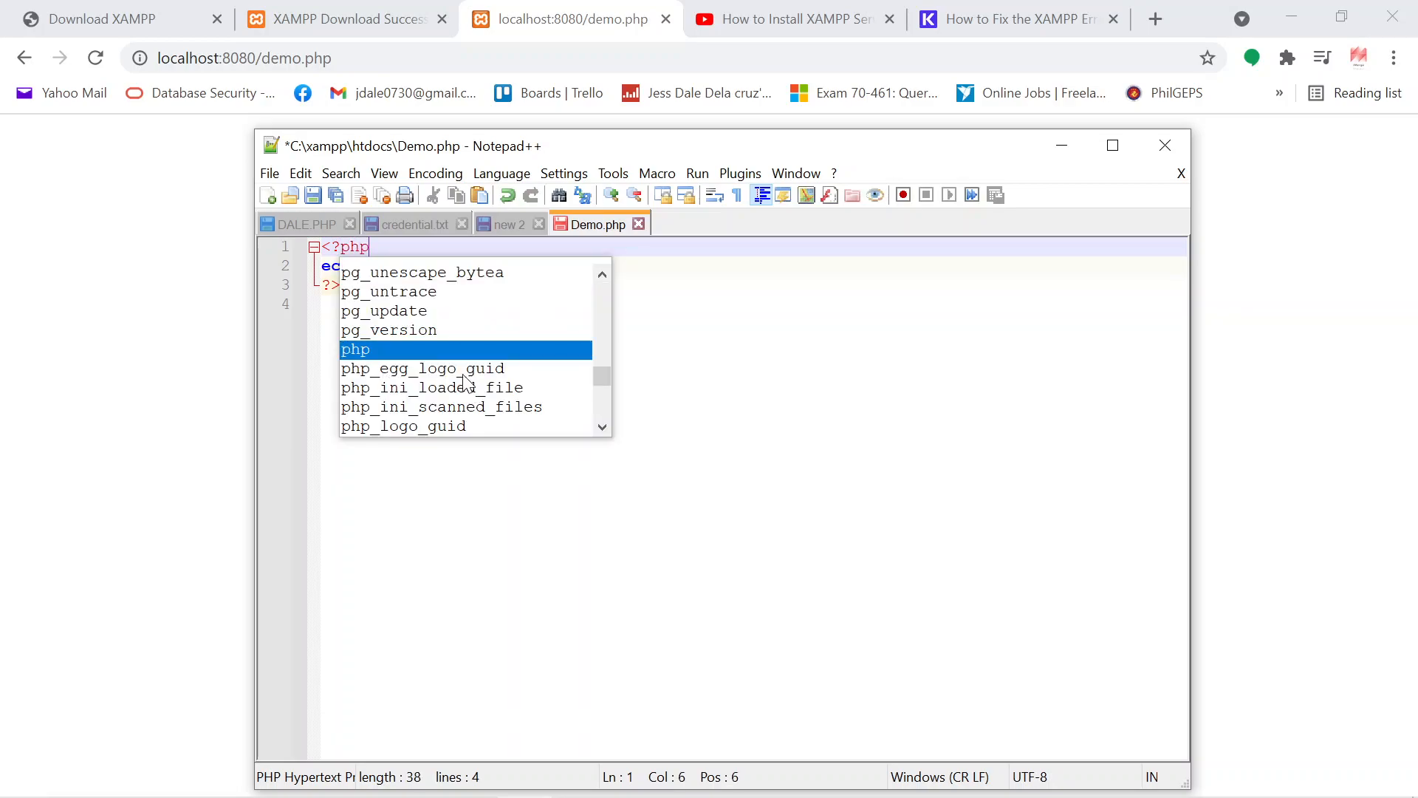
double_click(419, 349)
click(428, 336)
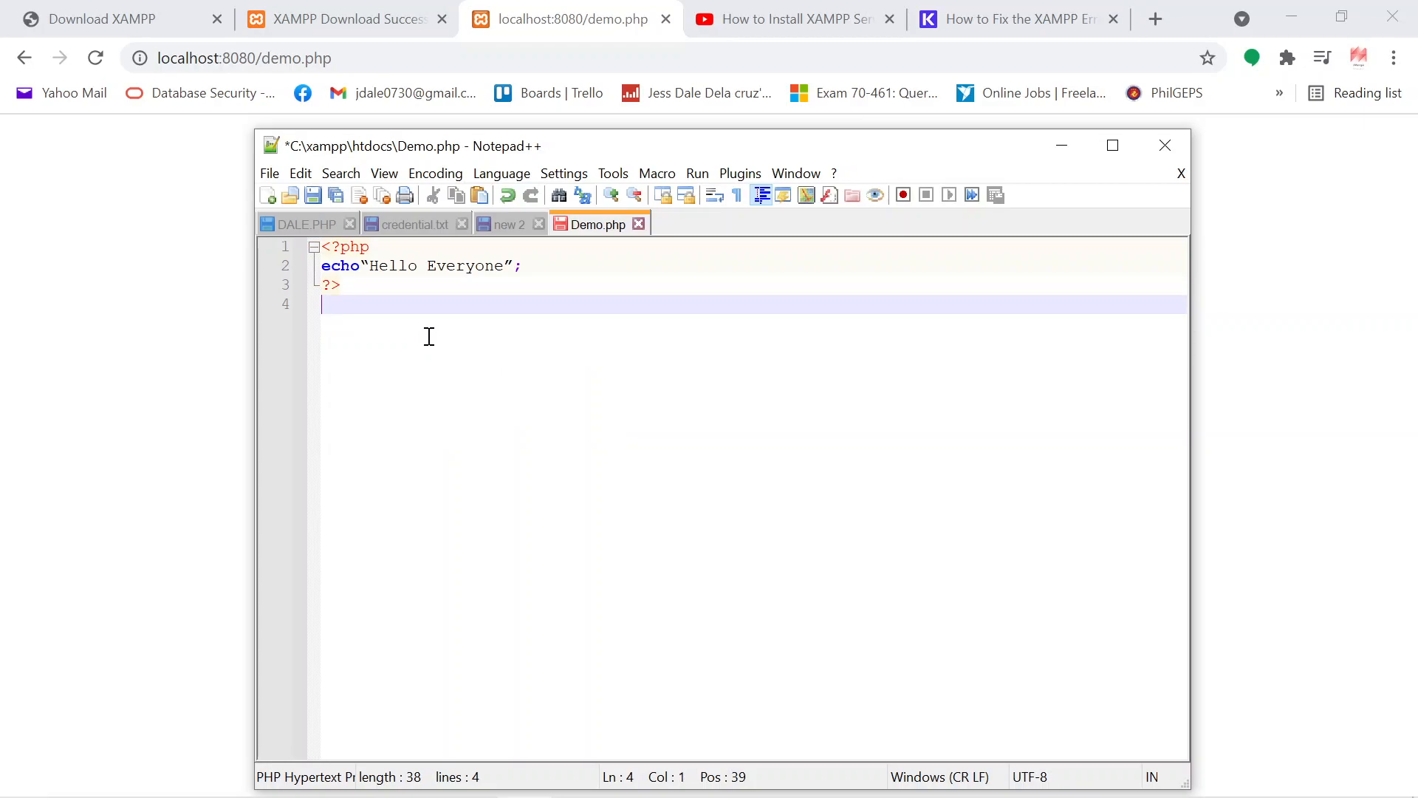
Step: Save the script under the new name FinalDemo as a PHP file in the htdocs folder
click(269, 170)
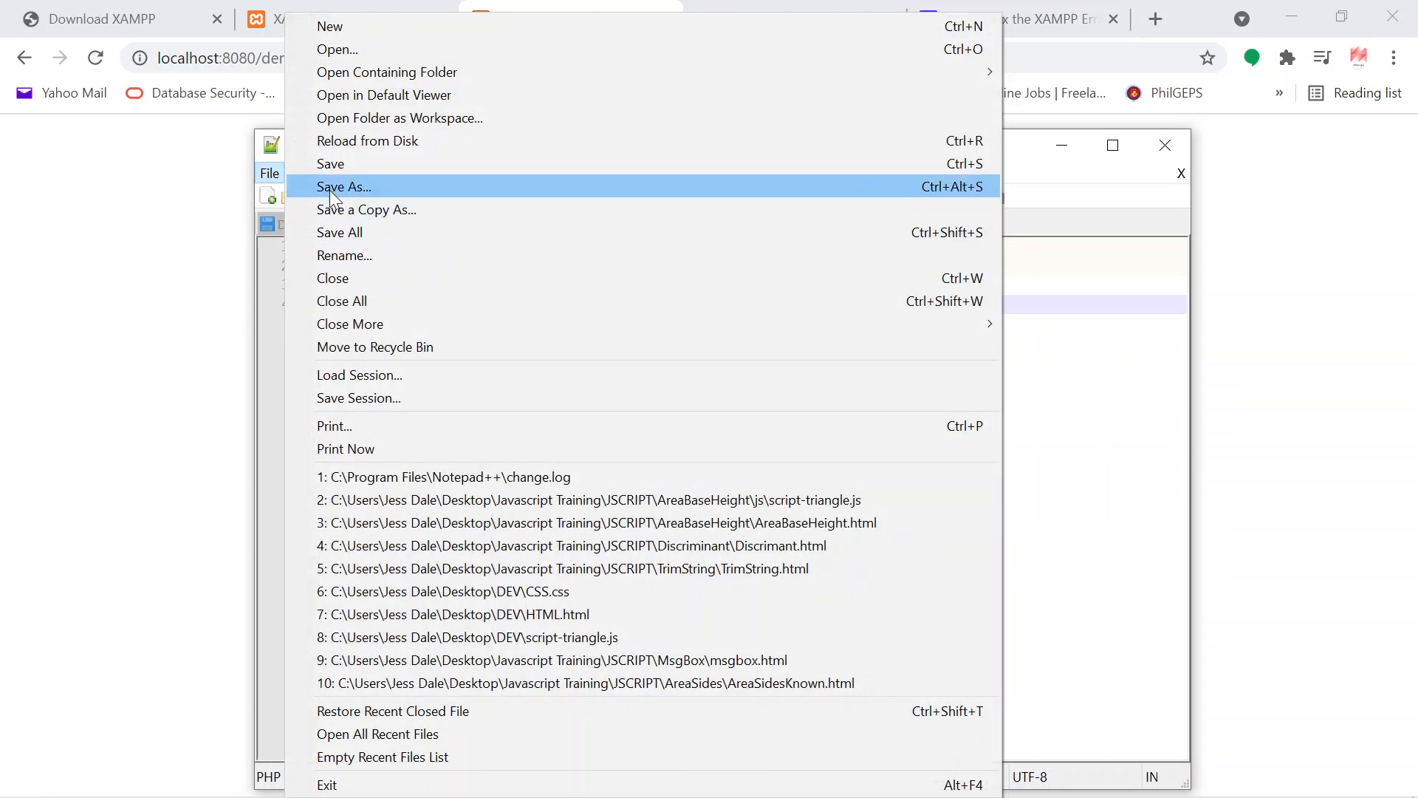
click(336, 188)
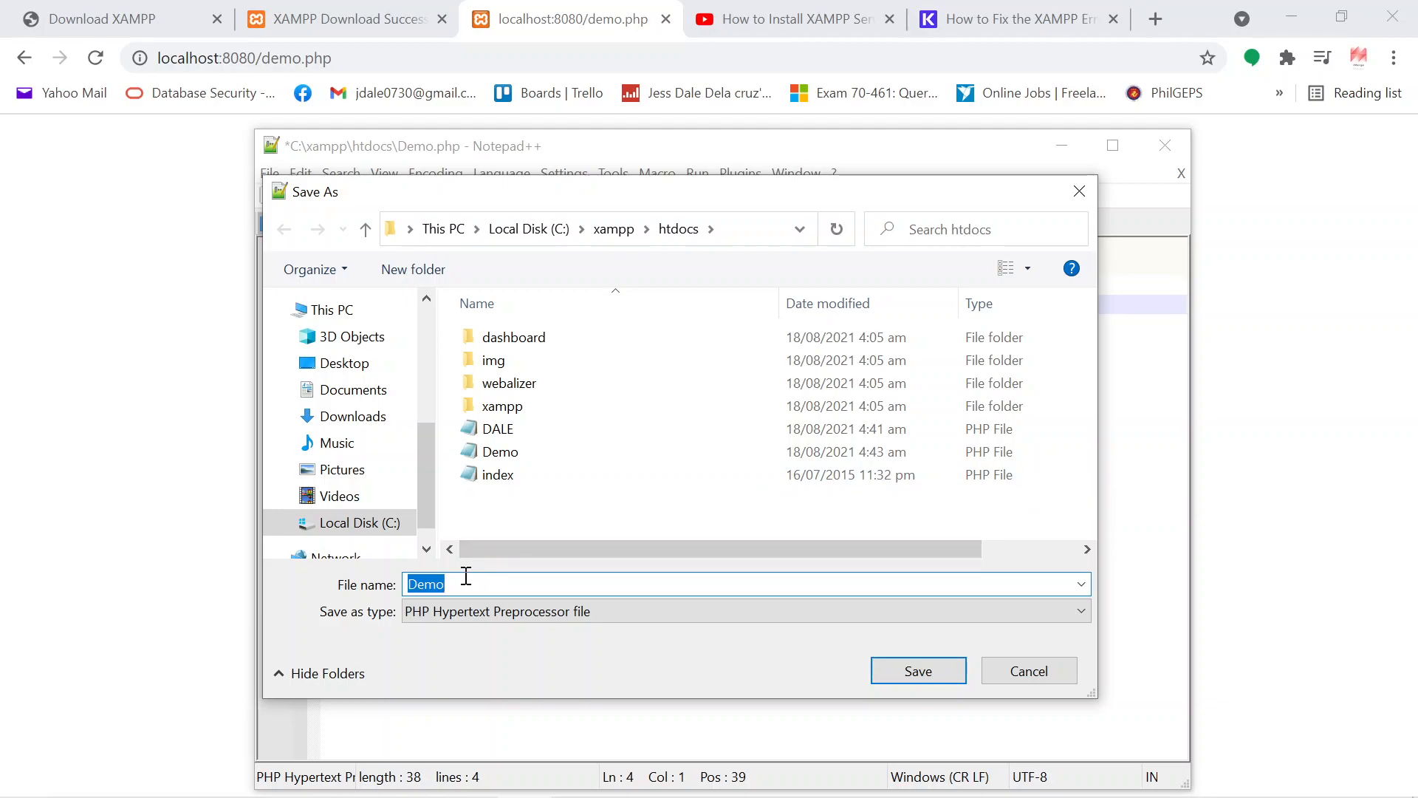
text(FinalDemo)
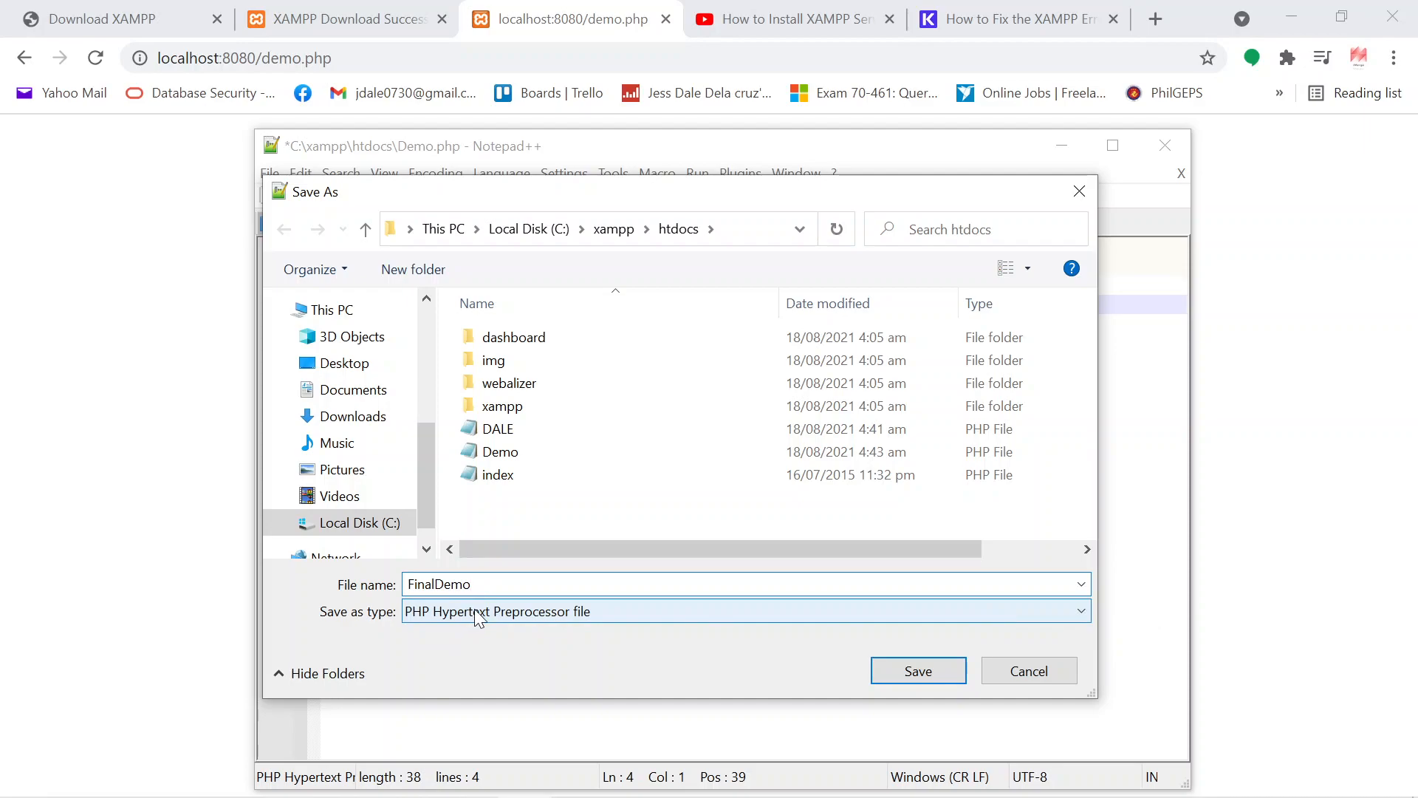
click(952, 677)
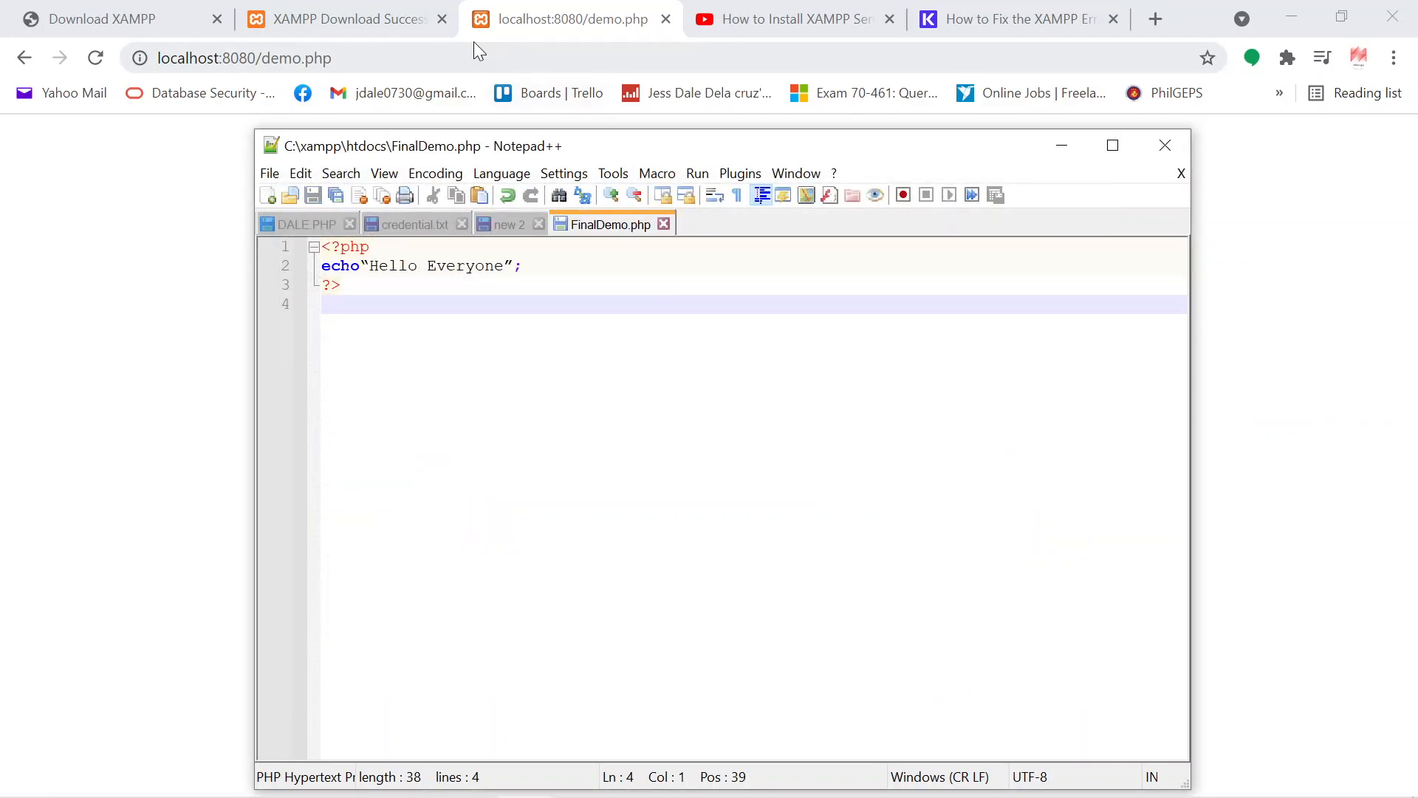
Step: Open localhost:8080/FinalDemo.php in the browser by replacing demo in the address
click(576, 29)
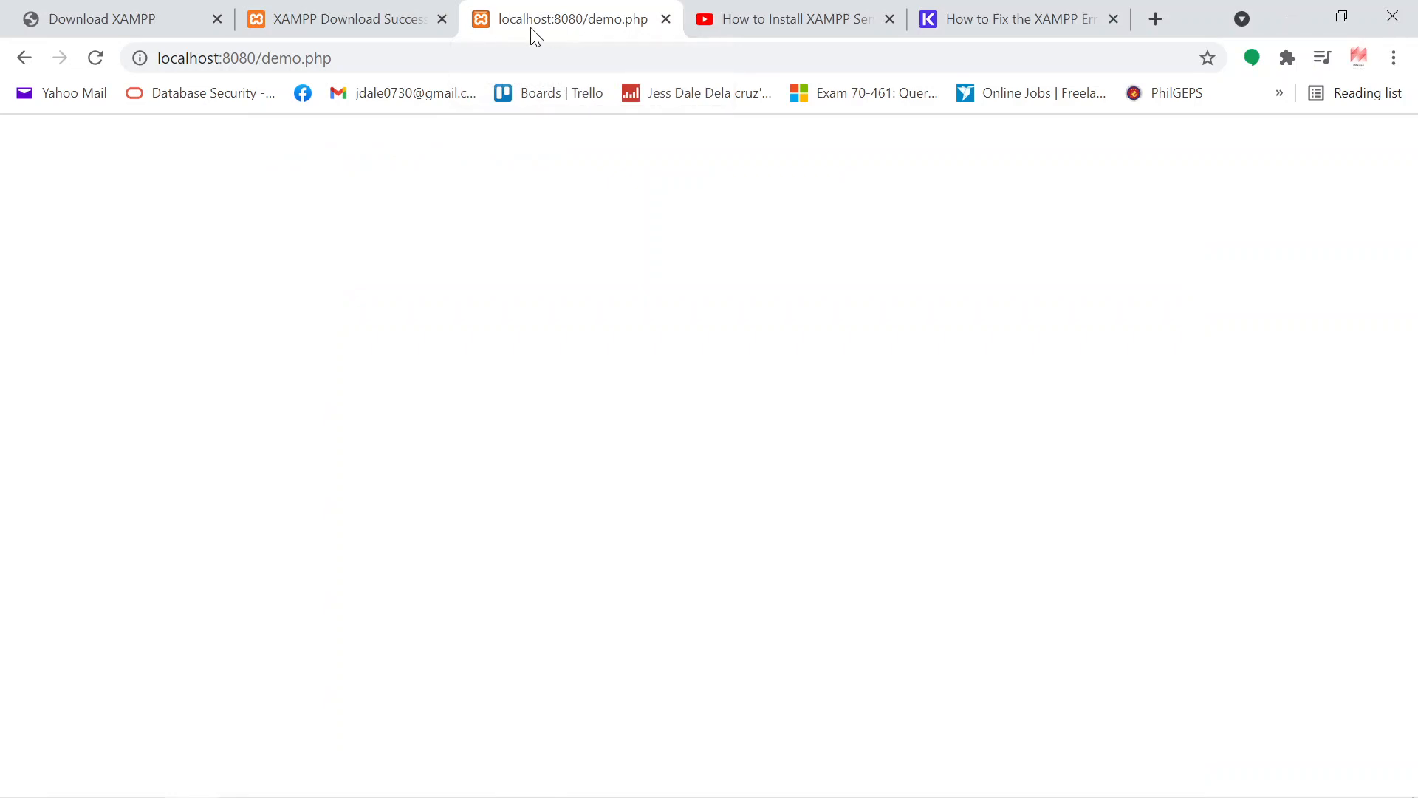
drag(304, 60, 266, 56)
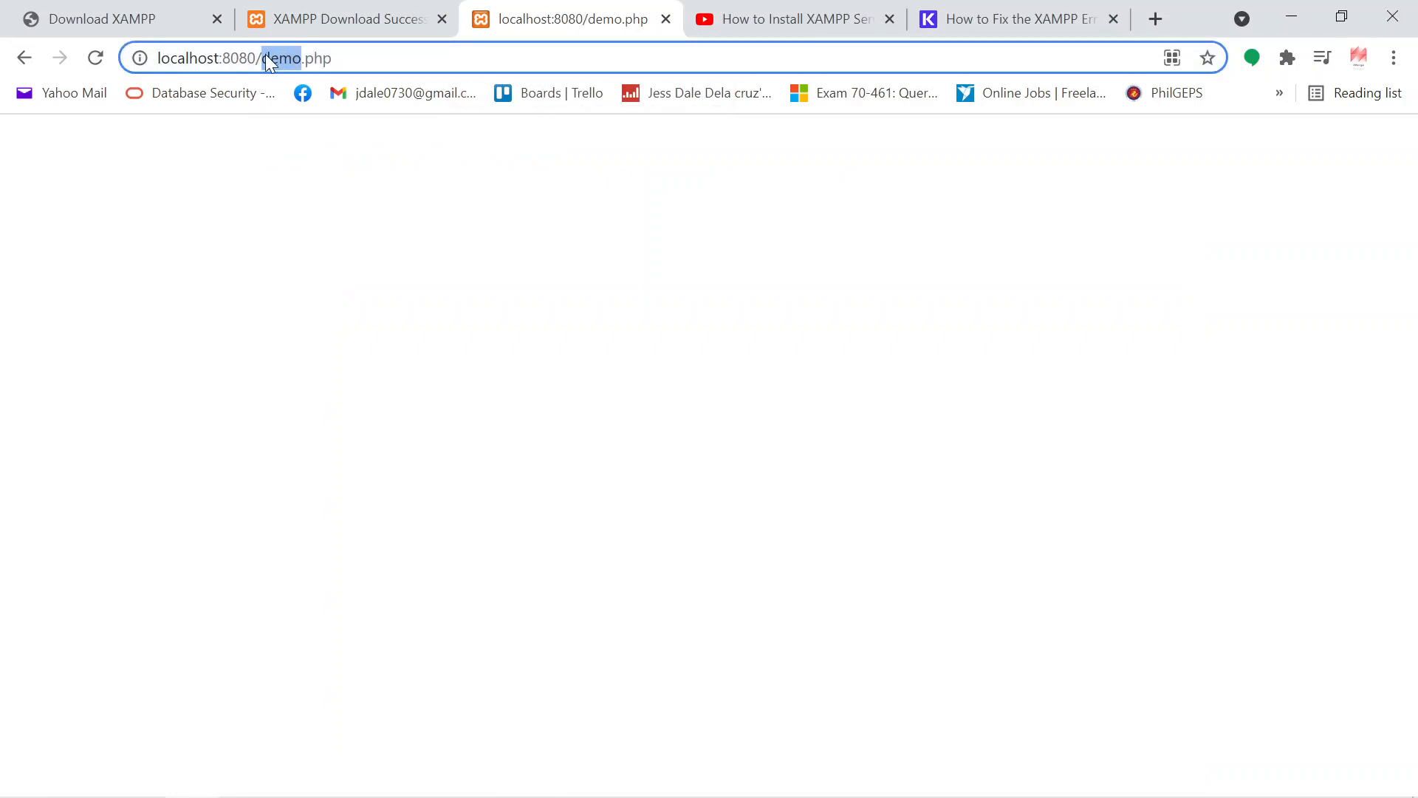
text(FinalDe)
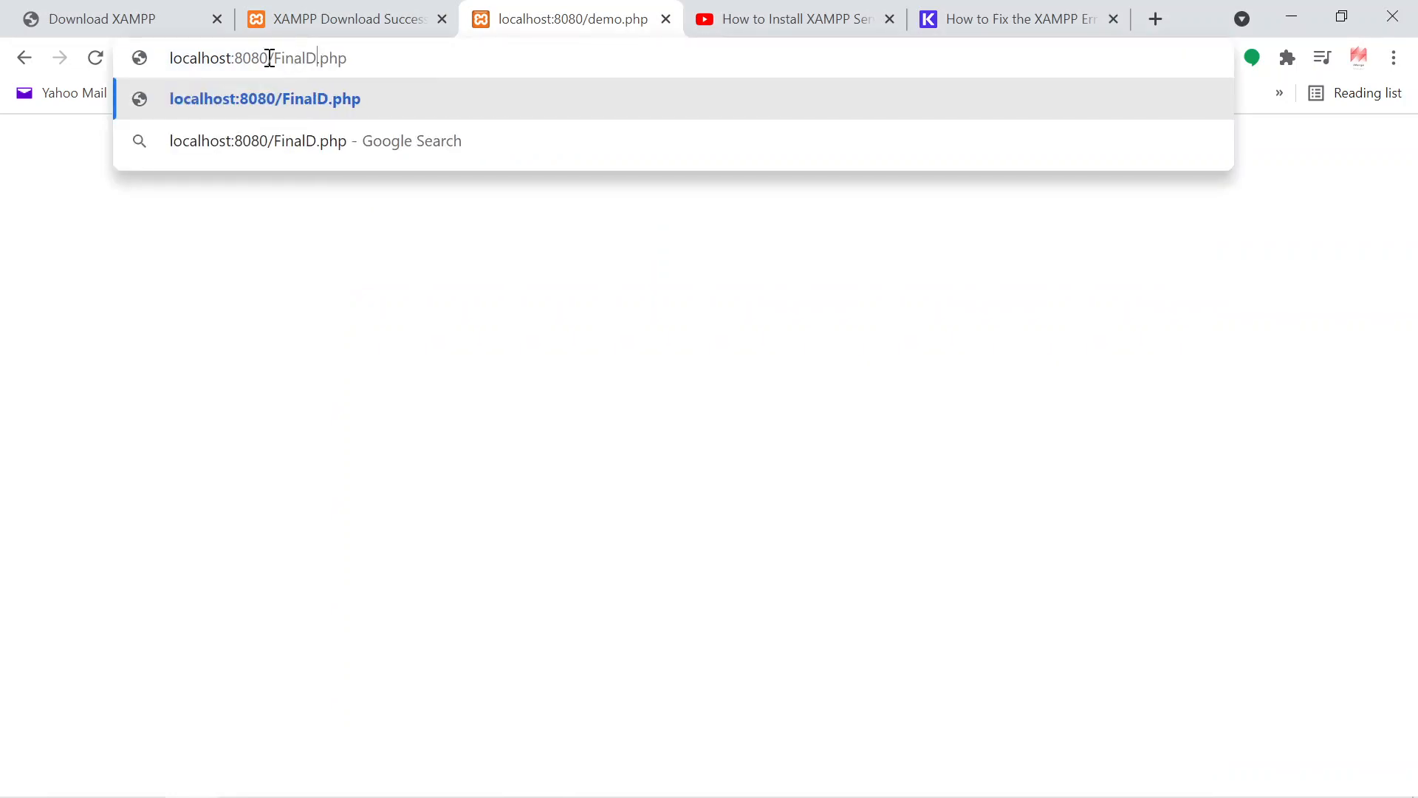
text(mo)
key(Return)
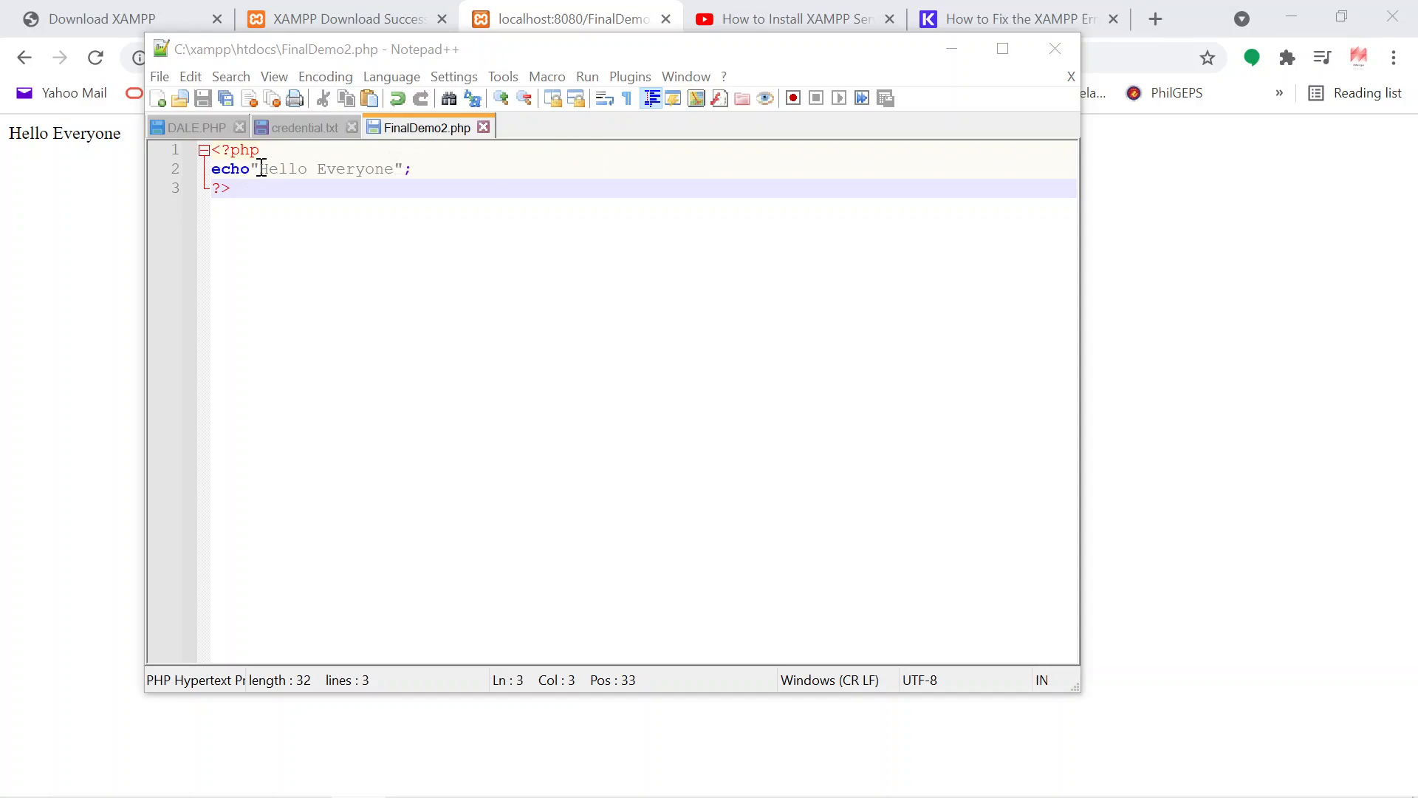
Step: Highlight the echo statement's Hello Everyone string in FinalDemo2.php to review the code
drag(260, 168, 254, 167)
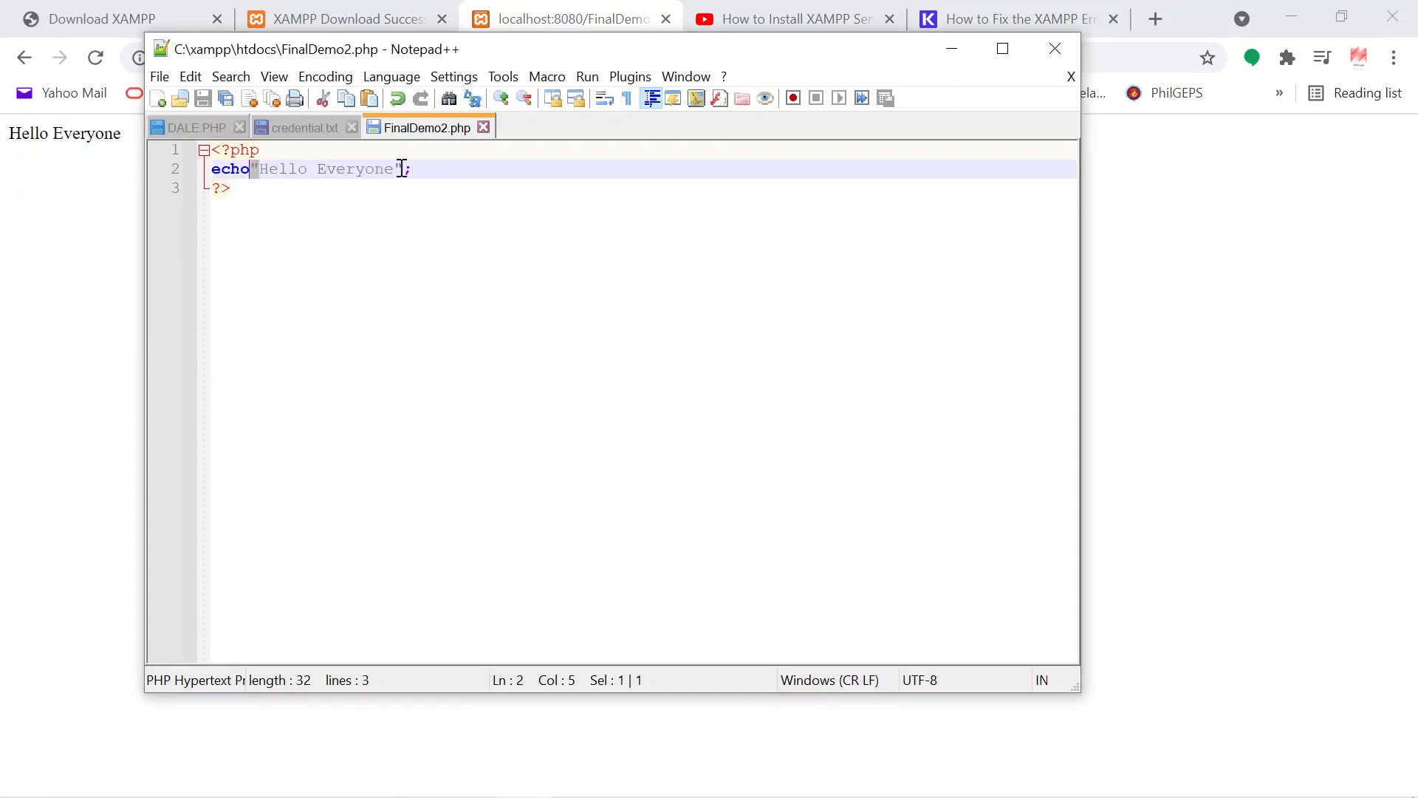
click(284, 175)
drag(263, 170, 390, 165)
click(375, 194)
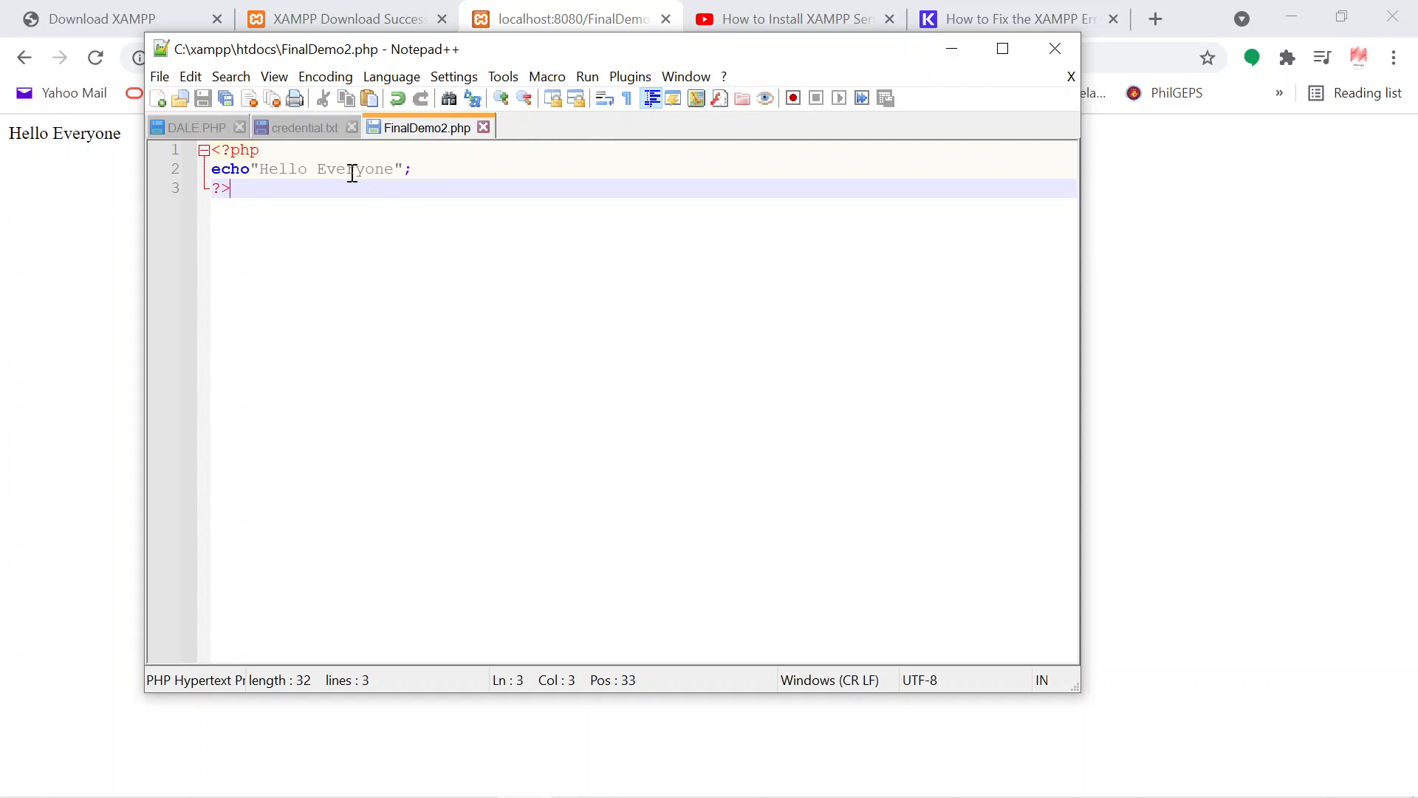
Step: Minimize the editor, reload the FinalDemo2.php page, and highlight its file name in the address
click(951, 46)
click(94, 57)
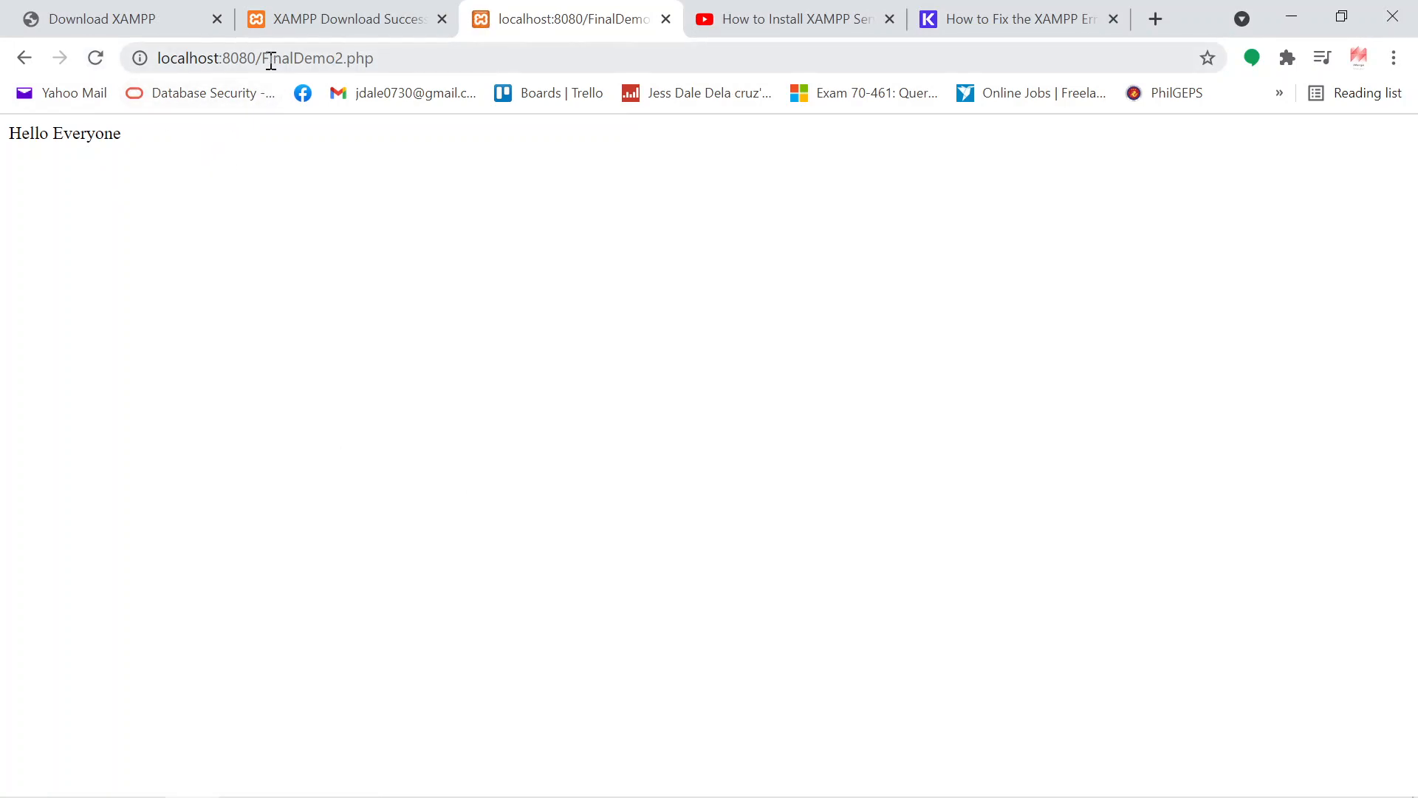
drag(263, 58, 345, 58)
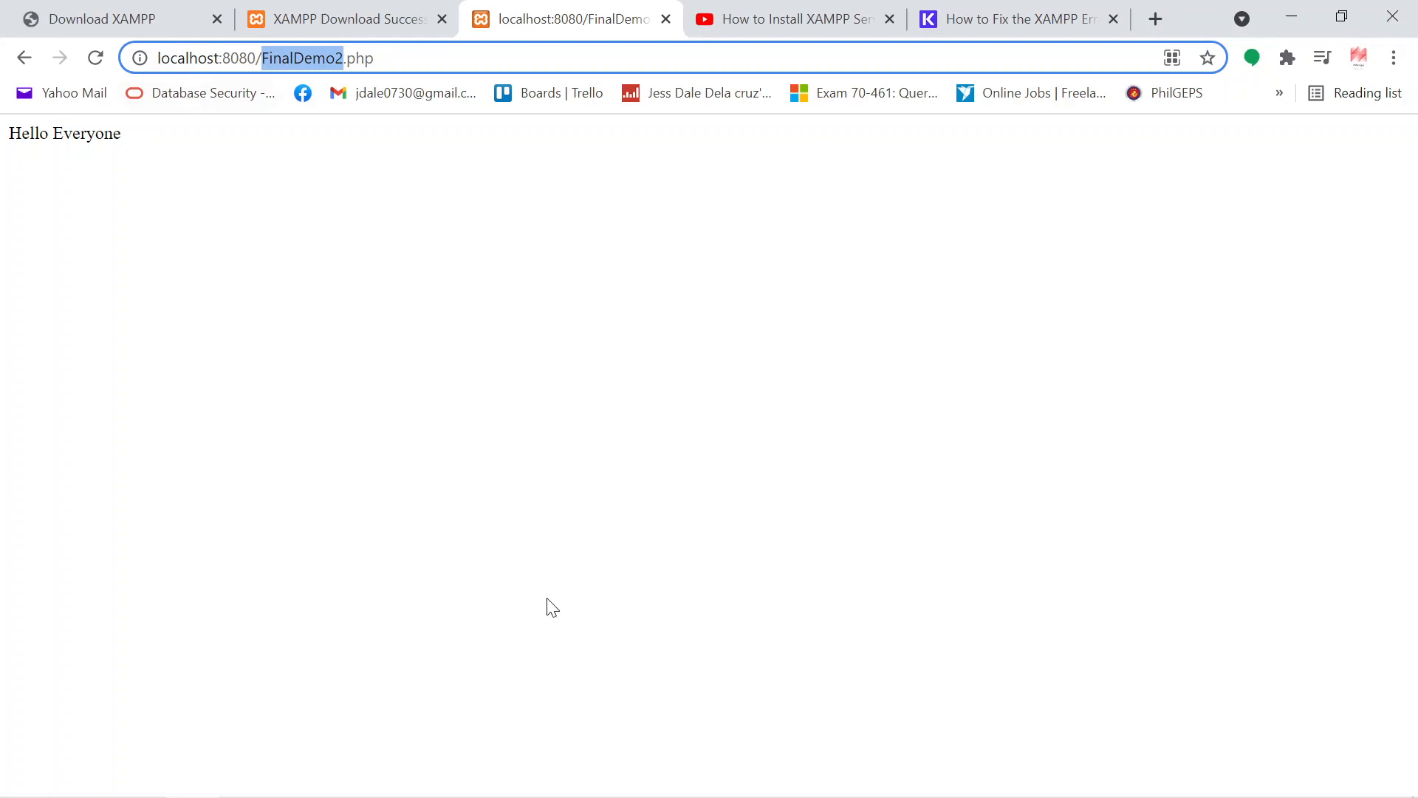
Step: Switch to the PowerPoint presentation and select its second slide
mouse_move(526, 785)
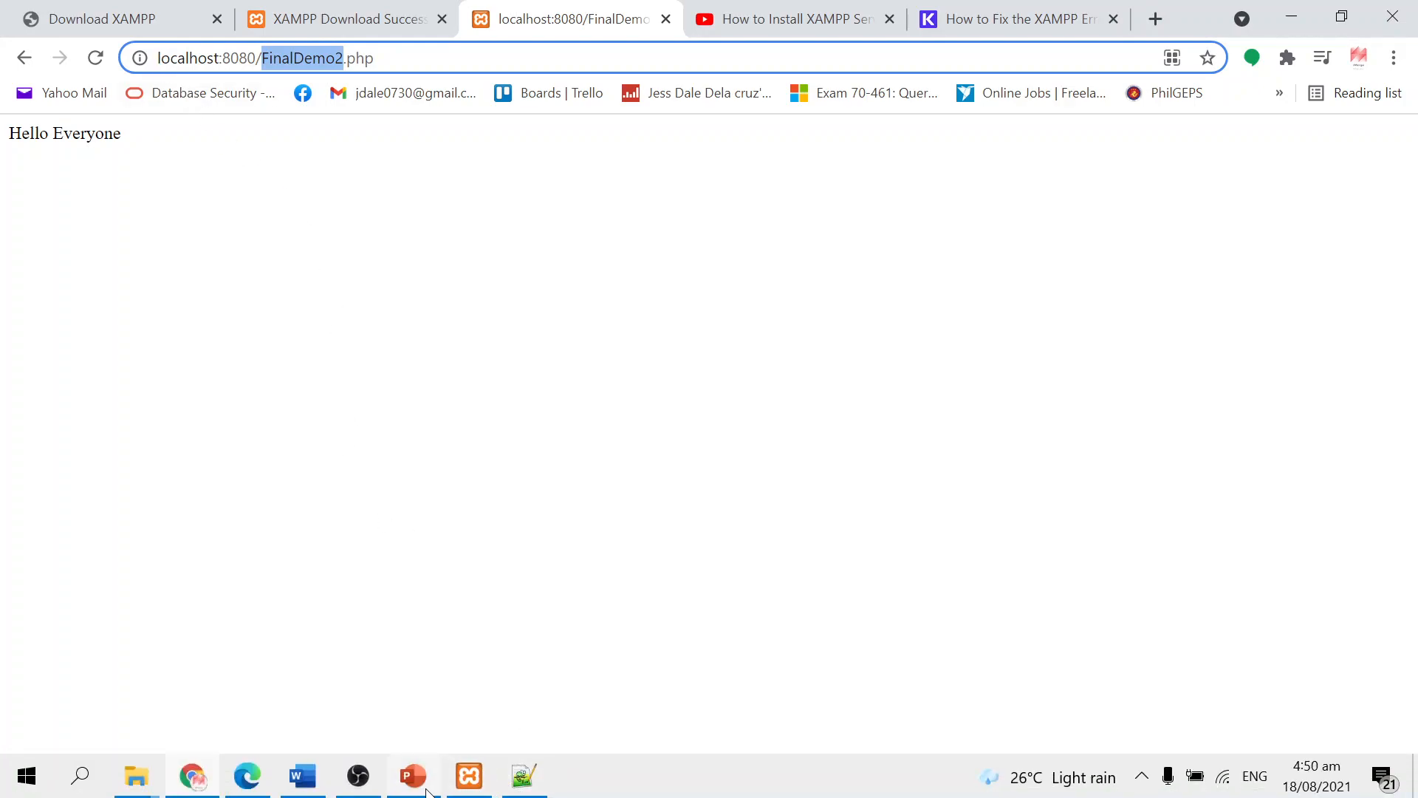
mouse_move(427, 791)
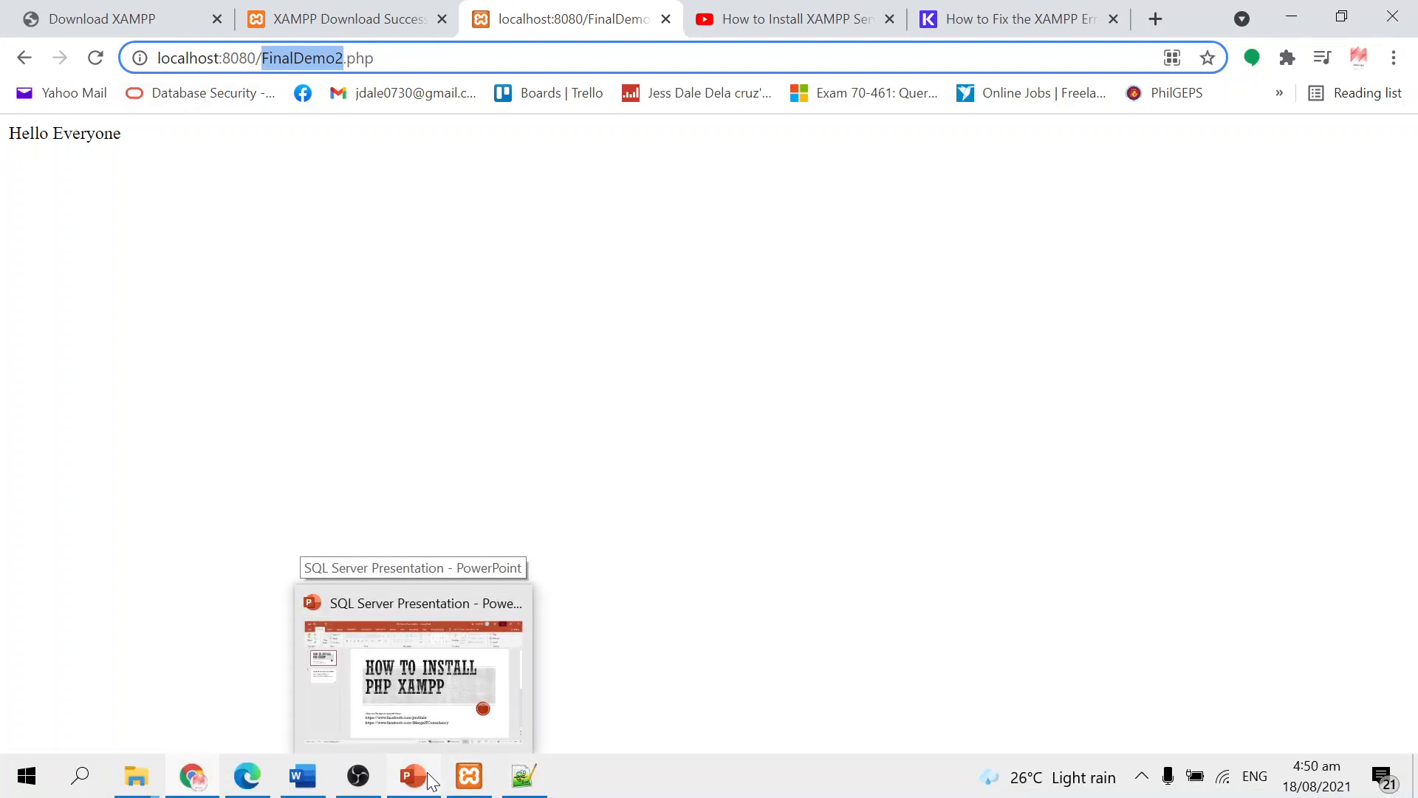
click(436, 693)
click(93, 376)
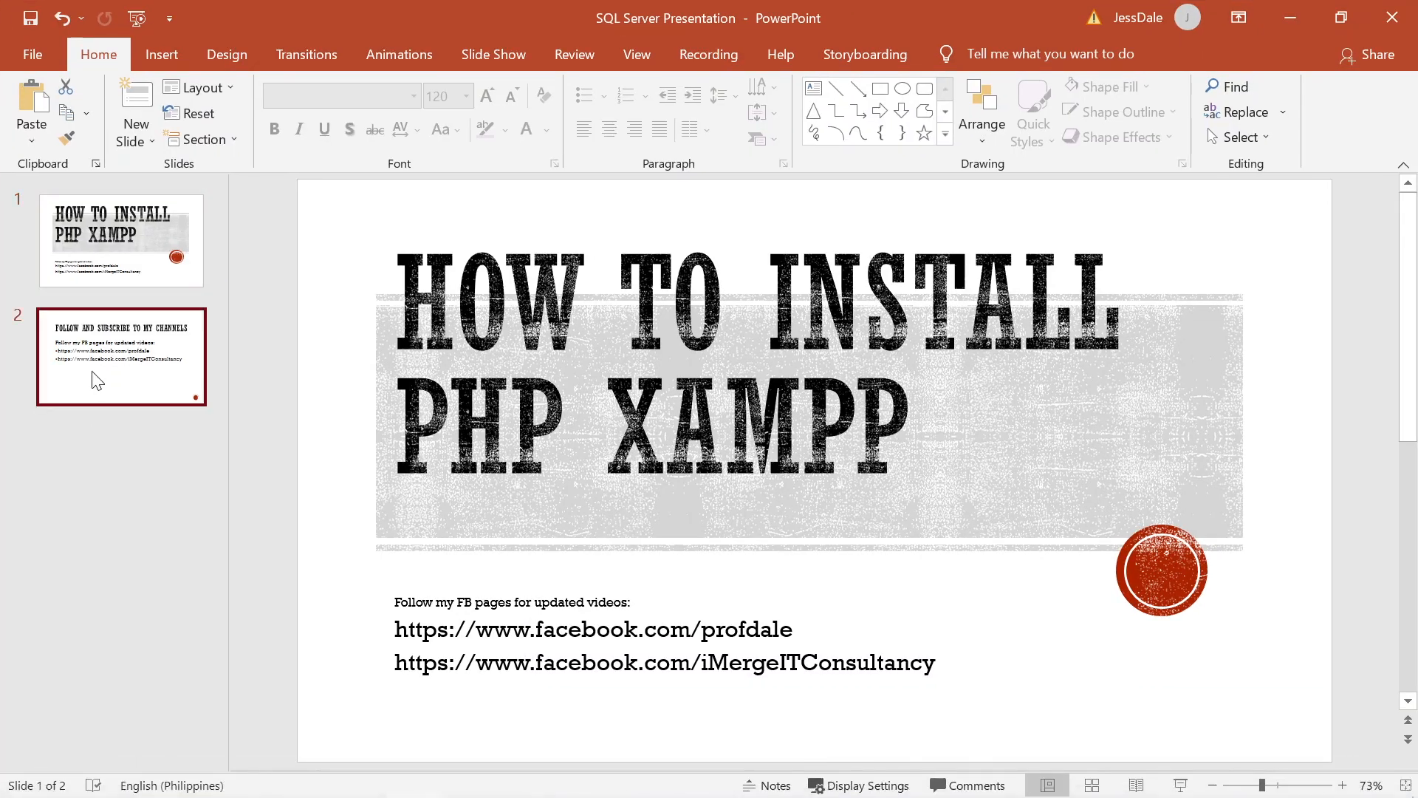